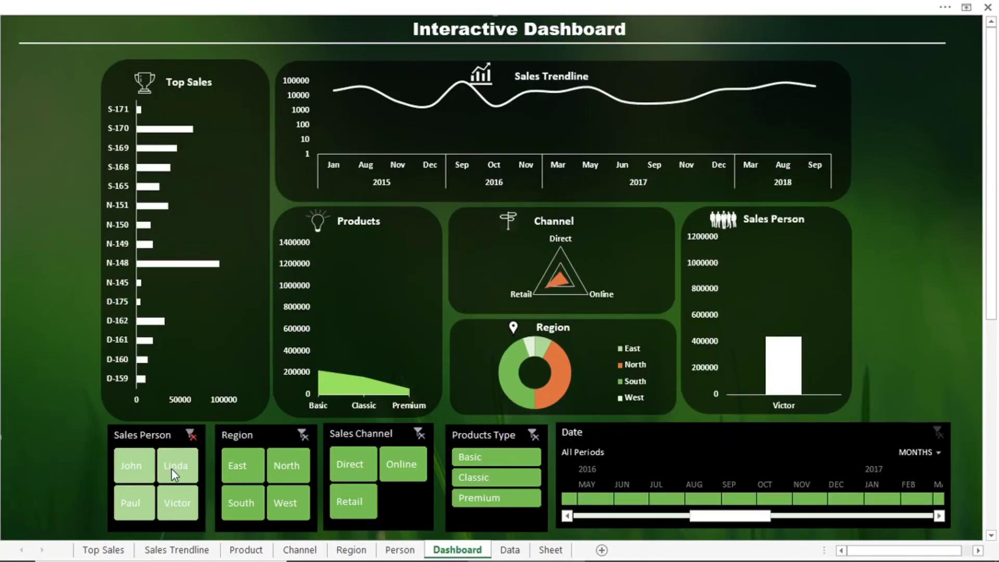
Try out the finished dashboard's filters by sales person, by the East and West regions, and along the date timeline
left_click(170, 470)
left_click(146, 507)
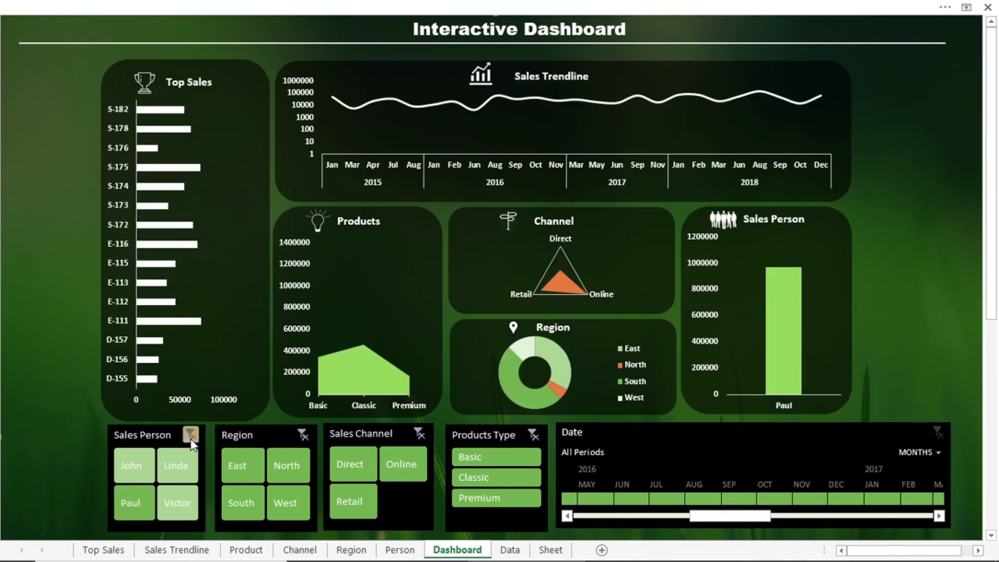
left_click(227, 463)
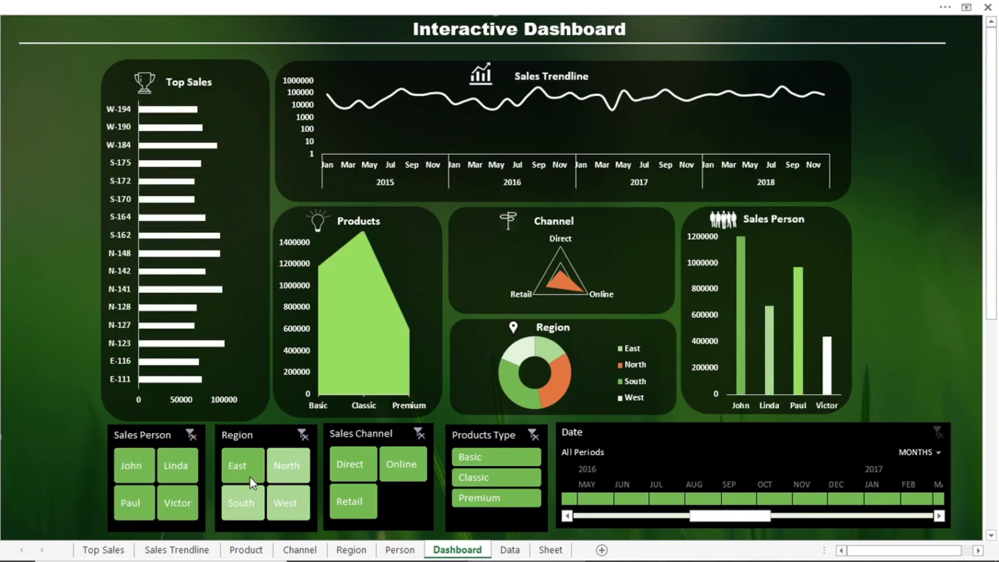
left_click(270, 500)
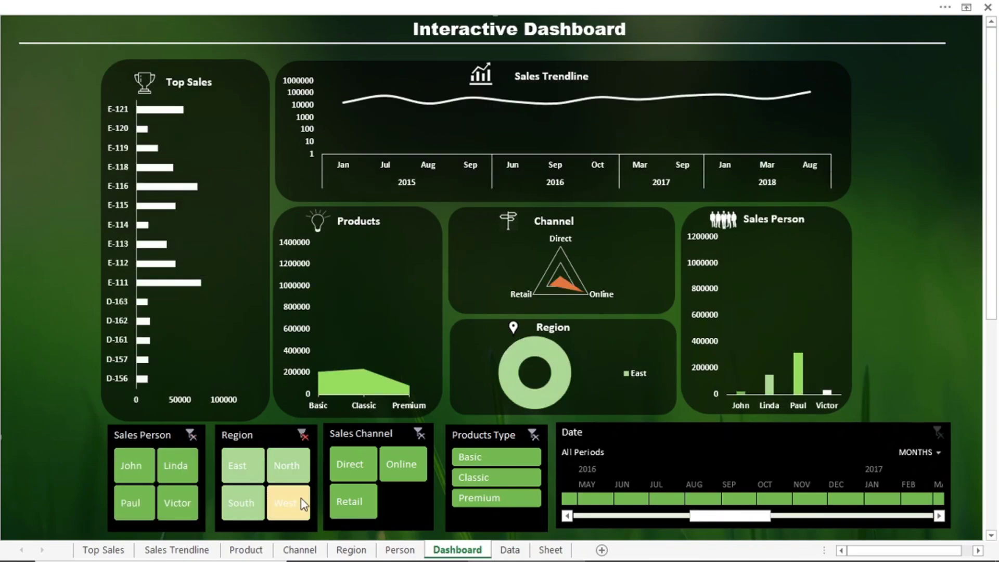
left_click(183, 464)
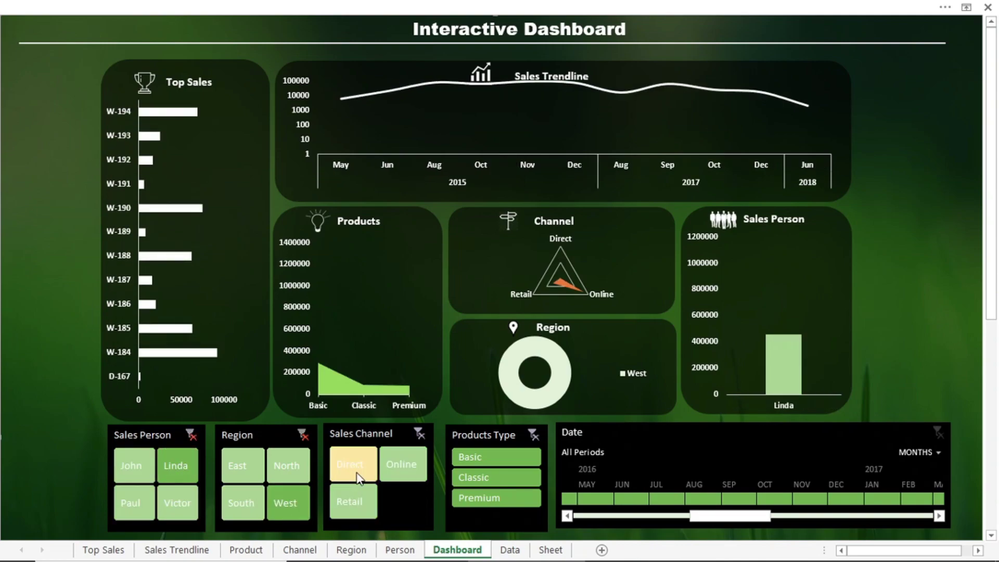
left_click(189, 436)
left_click(597, 498)
left_click_drag(634, 499, 794, 502)
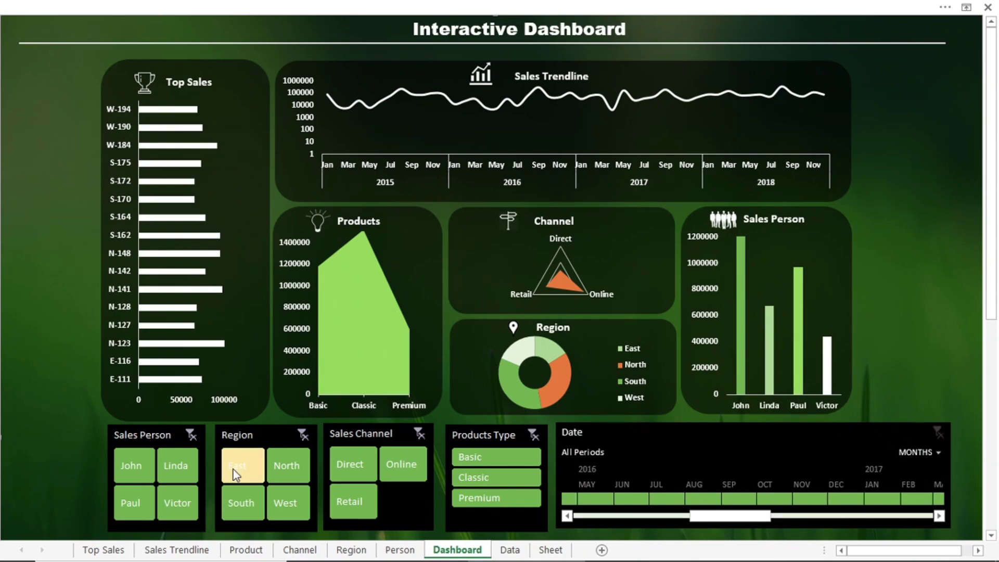
left_click(233, 469)
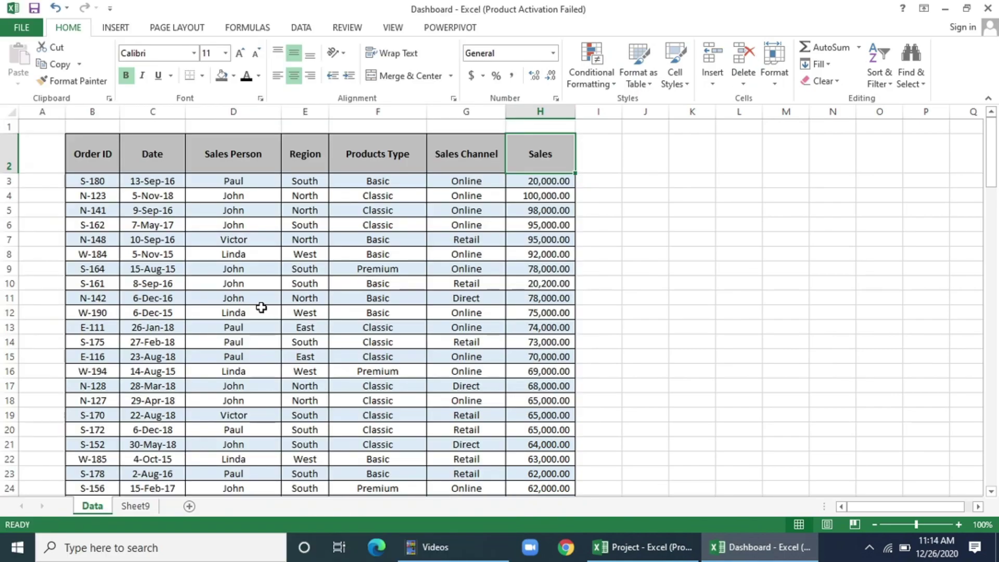
Review the source records on the Data sheet, going through each column from Order ID and Date to Sales Channel and Sales
scroll(233, 319, "down", 12)
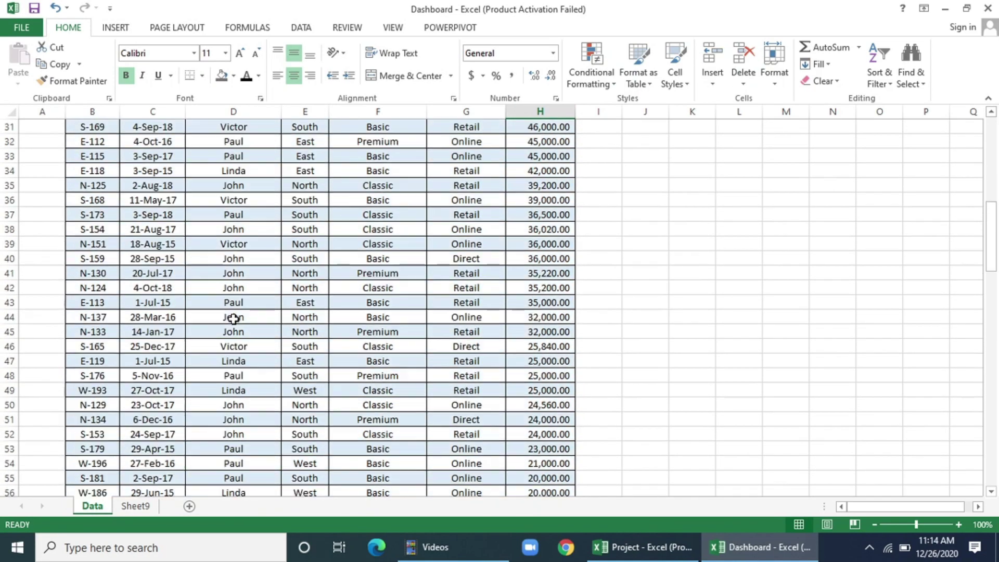
scroll(233, 319, "up", 12)
left_click_drag(103, 164, 70, 268)
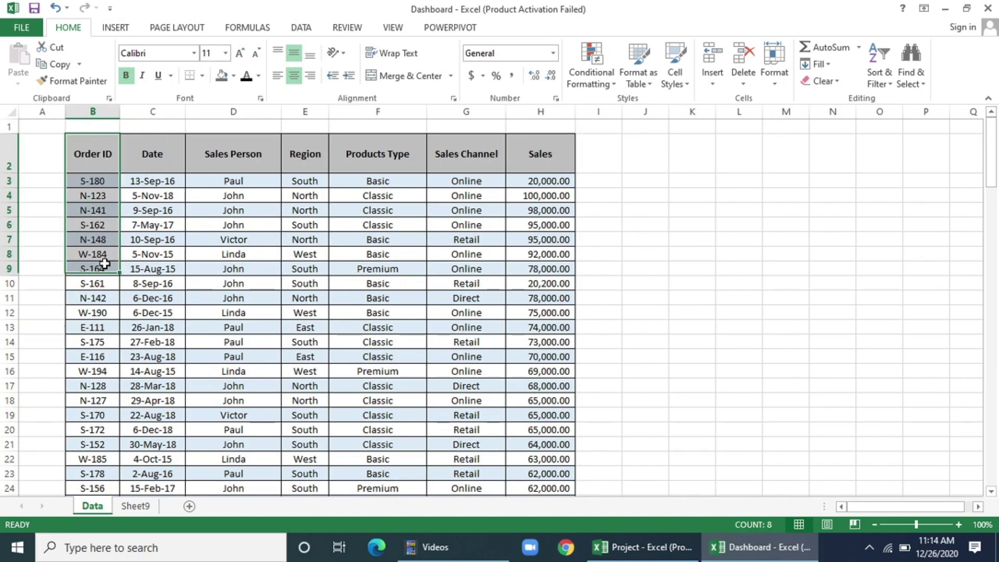
left_click_drag(144, 203, 137, 275)
left_click(240, 235)
left_click(311, 214)
left_click(384, 153)
left_click(497, 156)
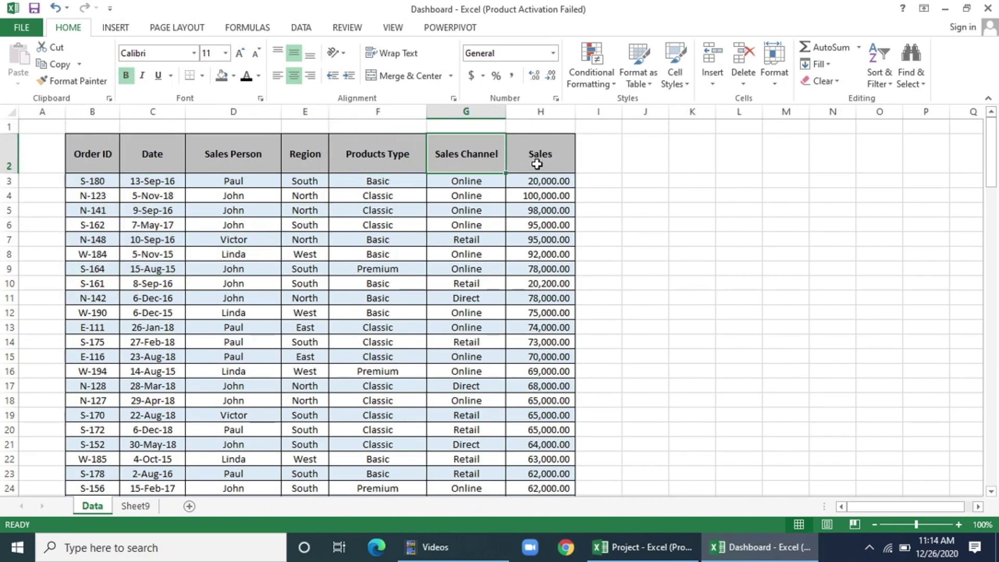
left_click(536, 165)
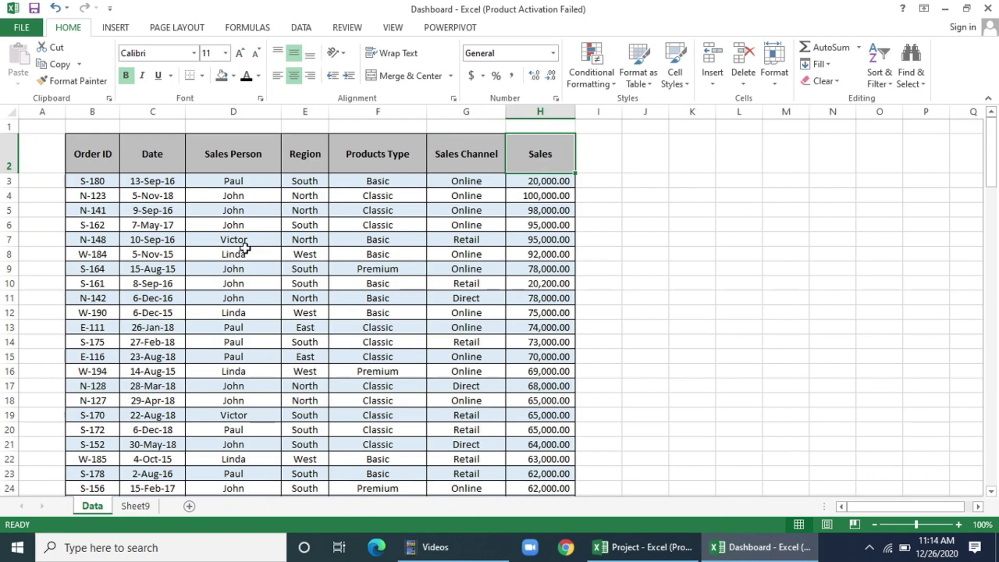
scroll(242, 251, "down", 12)
scroll(226, 278, "up", 12)
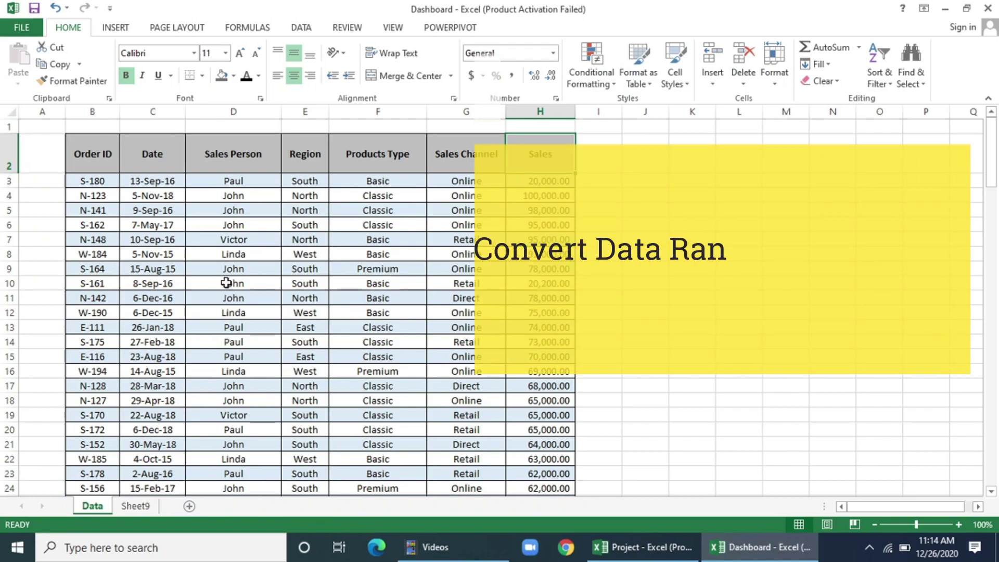
Convert the data range B2:H131 on the Data sheet into a table with headers
left_click(225, 284)
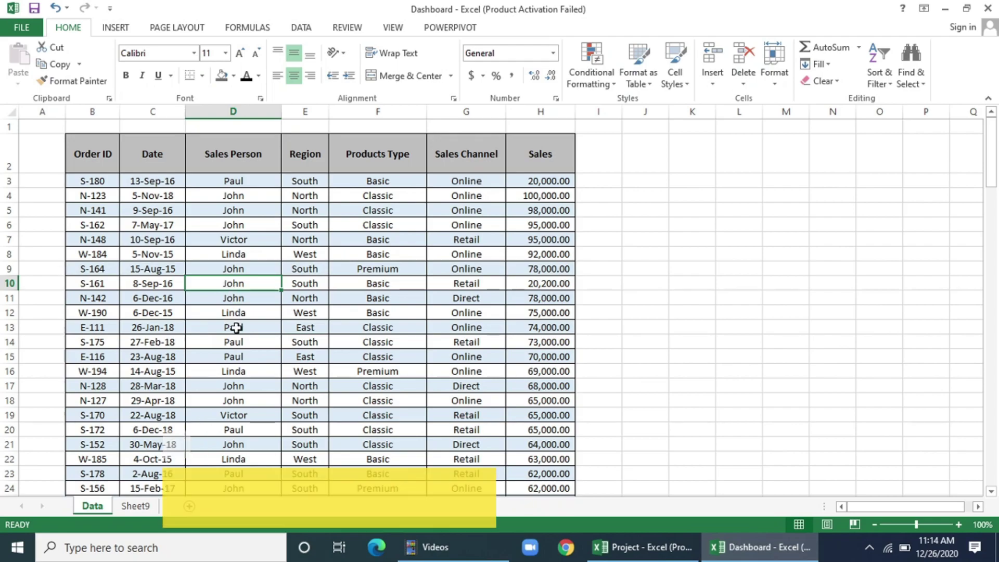
key("ctrl+t")
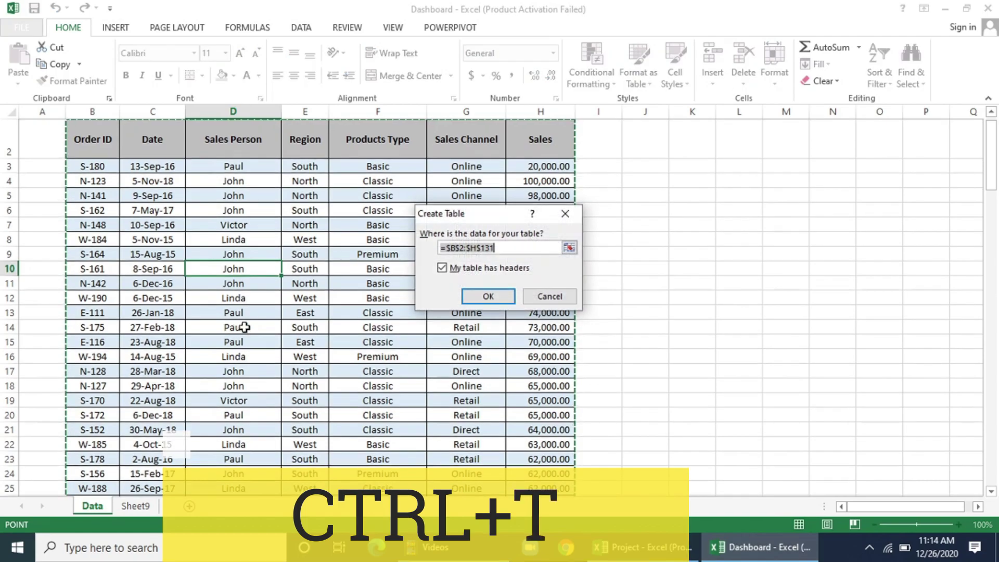
left_click(475, 297)
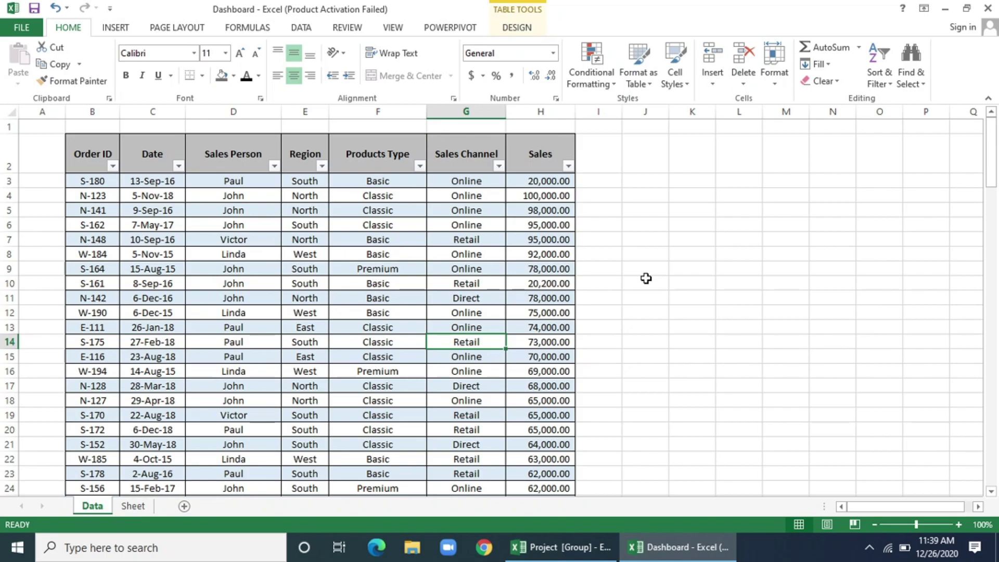
Create an empty PivotTable from the sales data table on a new worksheet
left_click(224, 239)
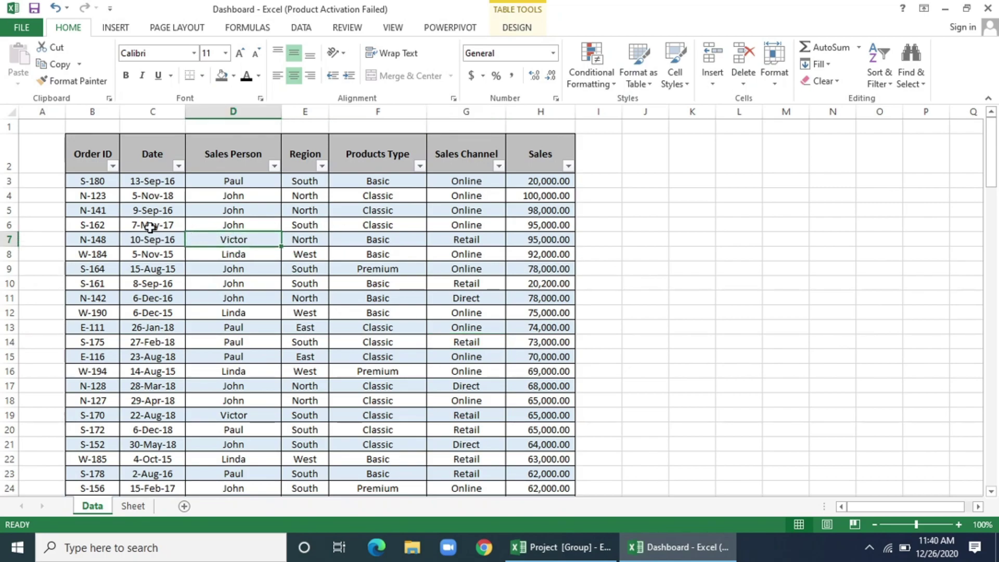
left_click(111, 29)
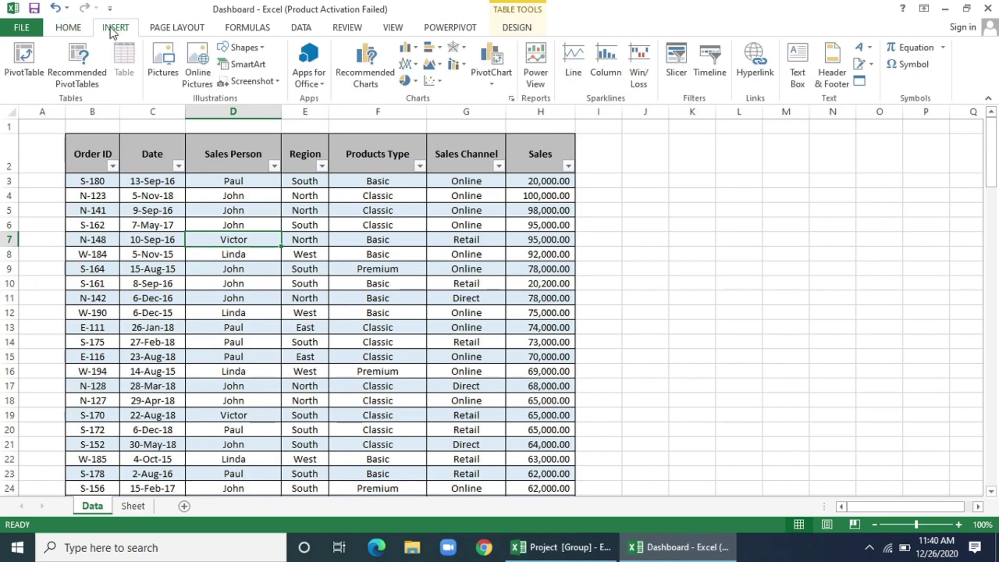
left_click(27, 71)
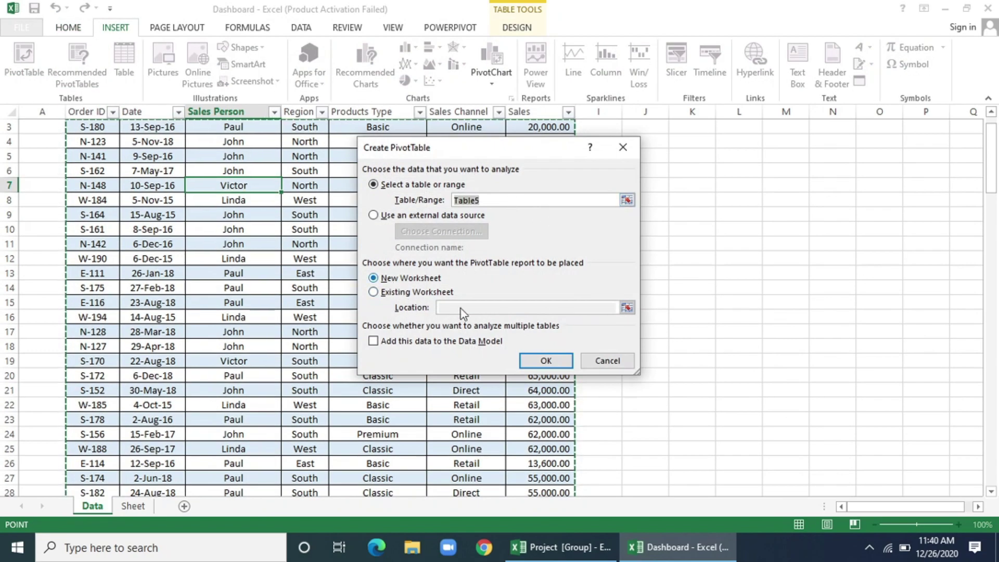
left_click(567, 364)
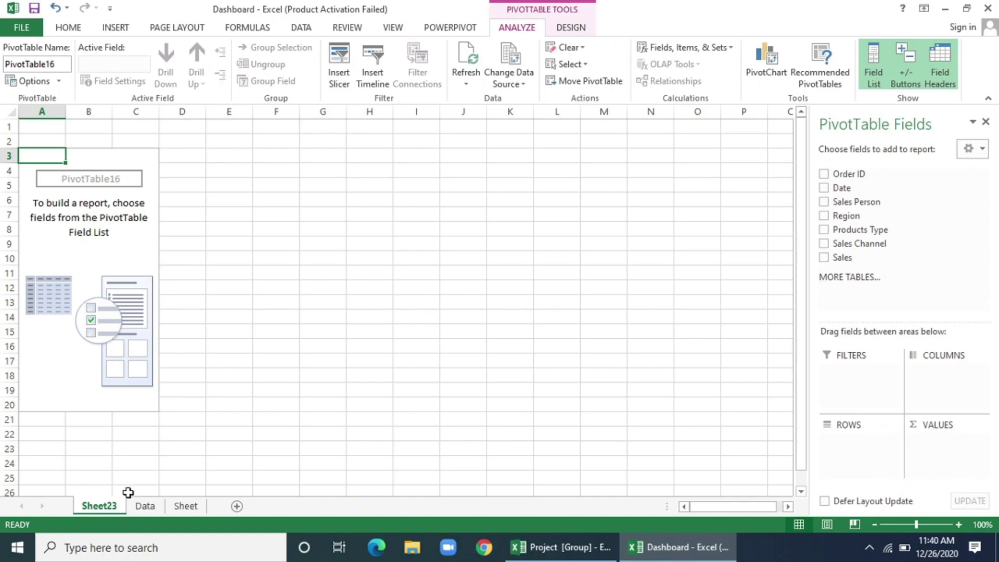
Add five blank worksheets after the PivotTable sheet
left_click(237, 506)
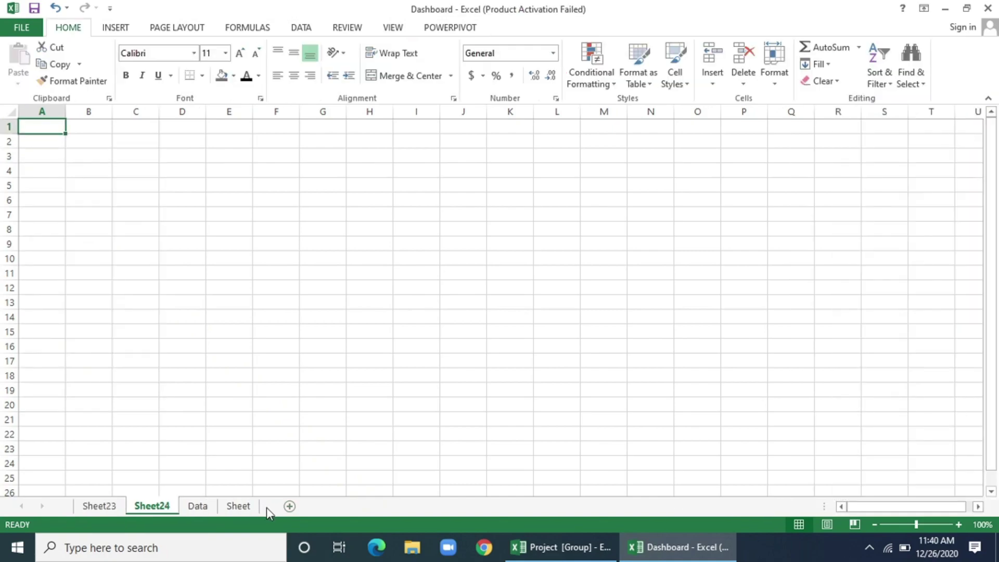
left_click(297, 507)
left_click(342, 507)
left_click(394, 507)
left_click(446, 507)
Rename the PivotTable sheet as Top Sales and the first blank sheet after it as Sales Trendline
left_click(105, 509)
right_click(104, 509)
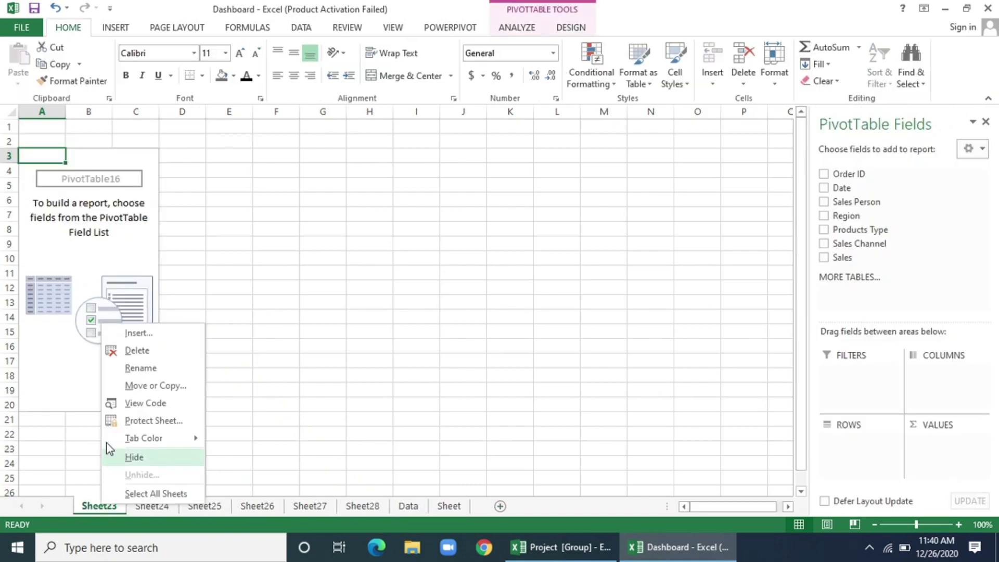
left_click(123, 370)
type("Top Sales")
right_click(172, 507)
left_click(207, 370)
type("Sales Trenline")
key("BackSpace")
key("BackSpace")
key("BackSpace")
type("dline")
key("Return")
Rename the two blank sheets following Sales Trendline as Product and Channel
key("ctrl+Page_Down")
key("alt+h")
type("orProduct")
key("Return")
key("ctrl+Page_Down")
key("alt+h")
type("orChannel")
key("Return")
Rename the last two blank sheets before Data as Region and Person
right_click(345, 506)
left_click(370, 366)
type("Region")
right_click(398, 506)
left_click(438, 367)
type("Person")
key("Return")
Copy the empty PivotTable from the Top Sales sheet and paste it at cell B4 of the Sales Trendline sheet
key("ctrl+Page_Up")
key("ctrl+Page_Up")
key("ctrl+Page_Up")
key("ctrl+Page_Up")
key("ctrl+Page_Up")
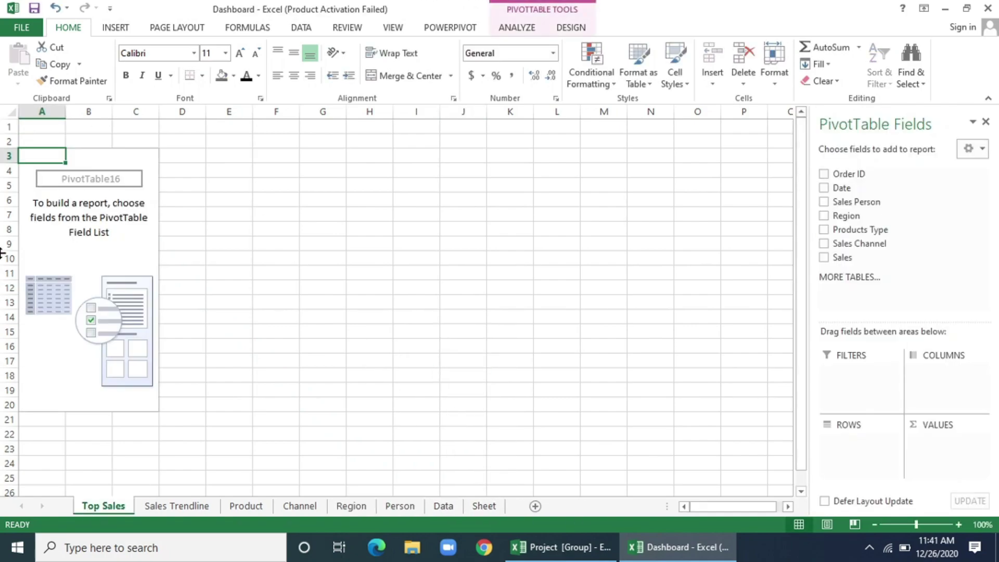
left_click_drag(38, 158, 138, 410)
key("ctrl+c")
left_click(167, 508)
left_click(76, 169)
key("ctrl+v")
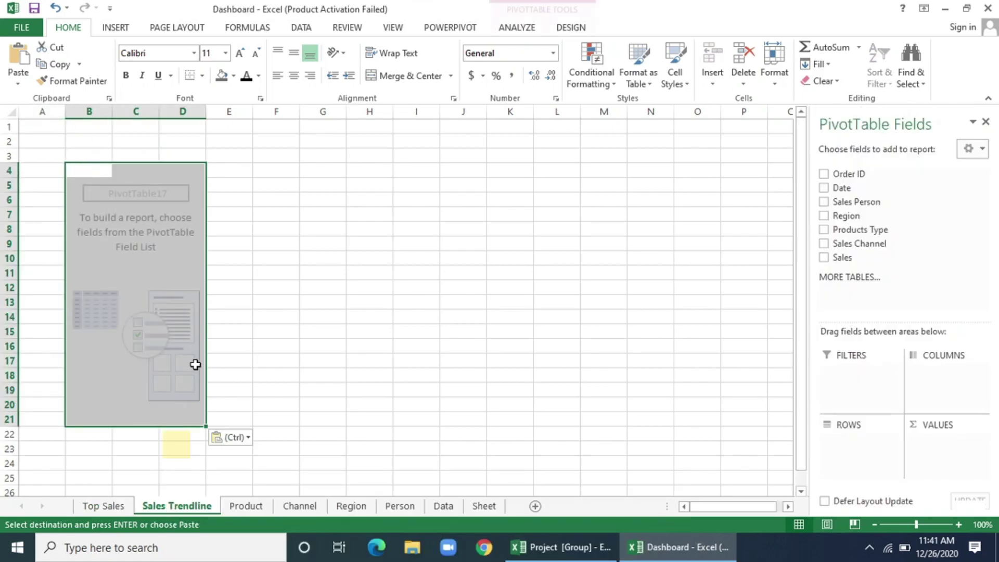
Paste the copied PivotTable at cell B4 of the Product sheet and cell B5 of the Channel sheet
left_click(246, 512)
left_click(96, 167)
key("ctrl+v")
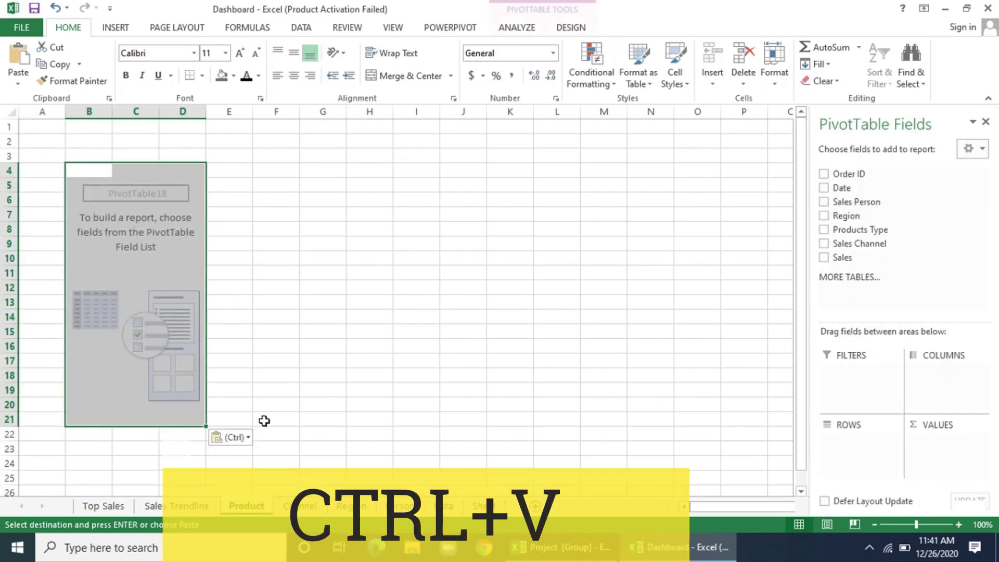
left_click(300, 506)
left_click(82, 183)
key("ctrl+v")
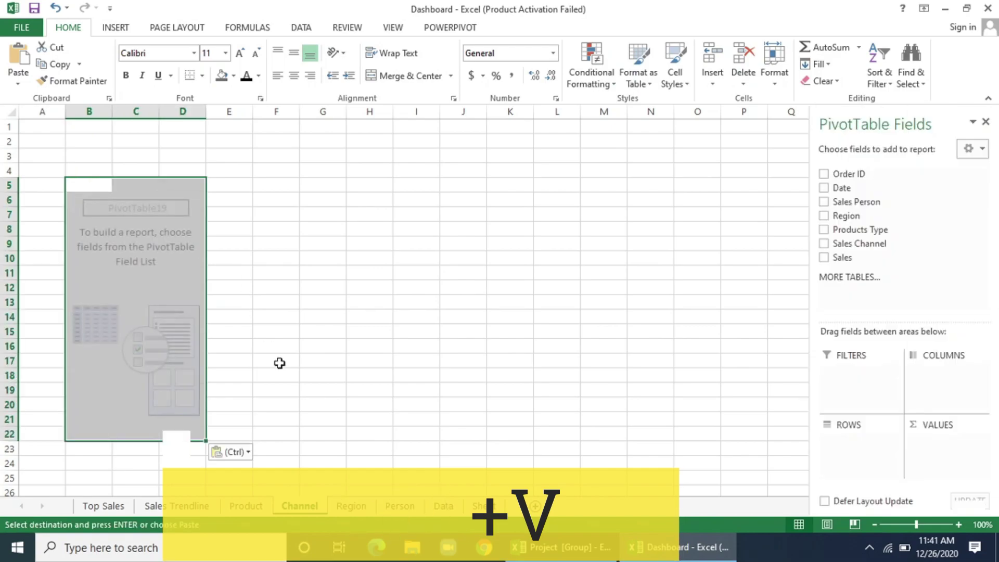
Paste the copied PivotTable at cell B4 of both the Region sheet and the Person sheet
left_click(344, 507)
left_click(84, 170)
key("ctrl+v")
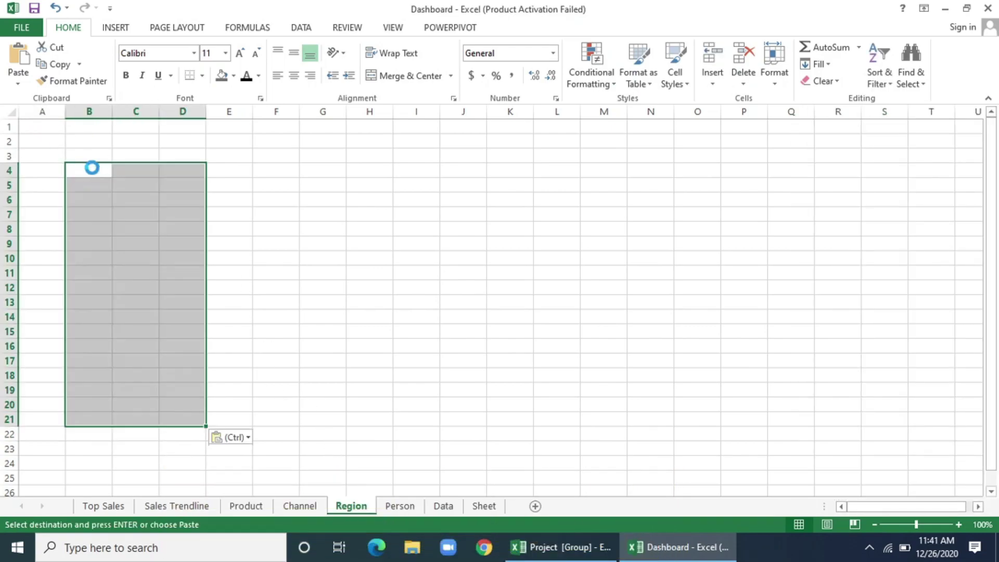
left_click(391, 506)
left_click(86, 173)
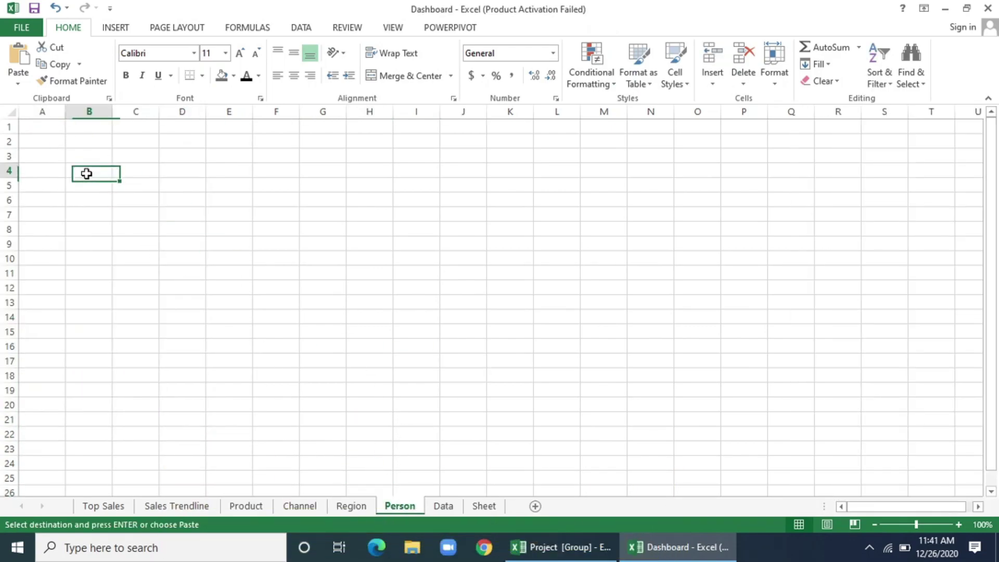
key("ctrl+v")
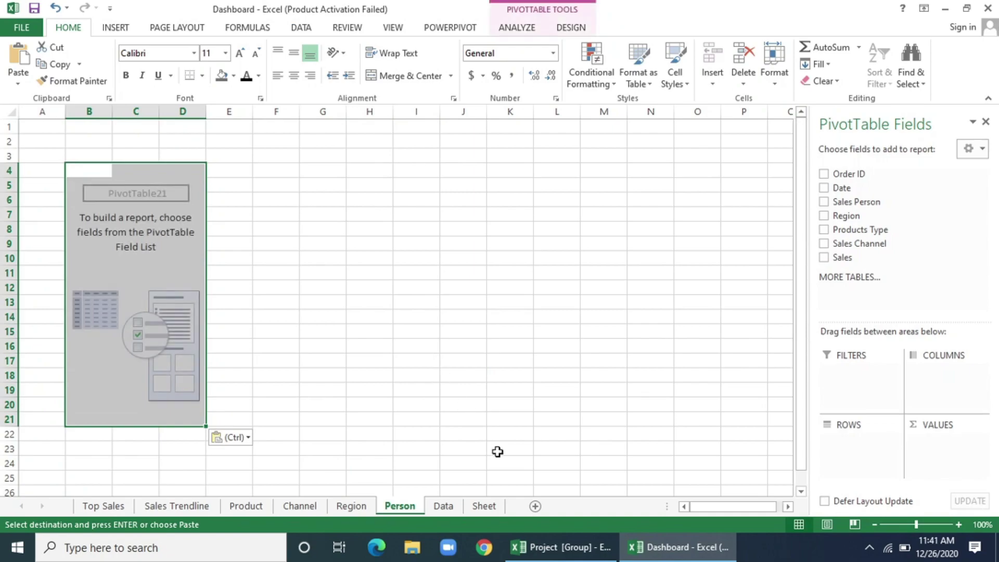
Insert a new worksheet before the Data sheet and rename it as Dashboard
left_click(441, 507)
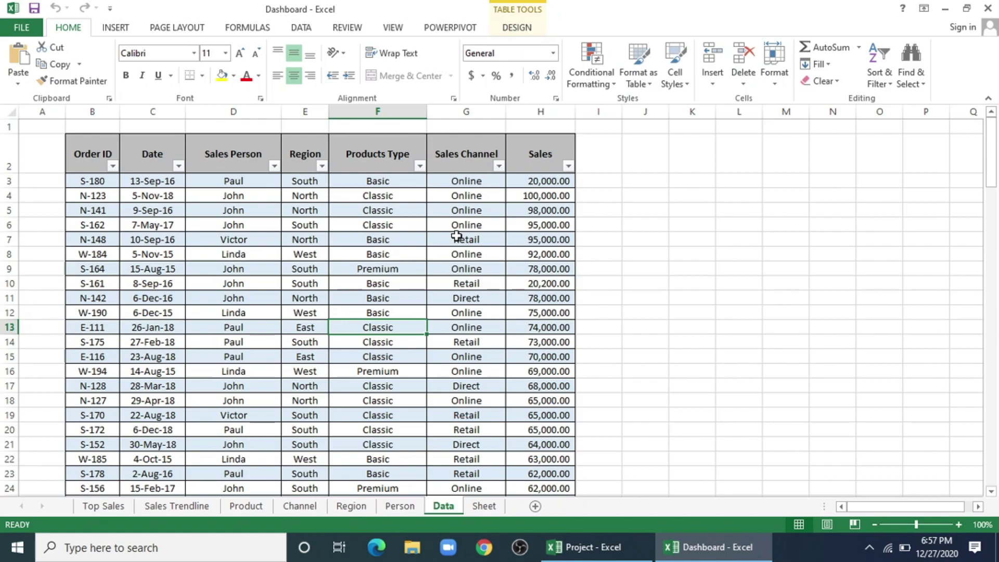
right_click(445, 506)
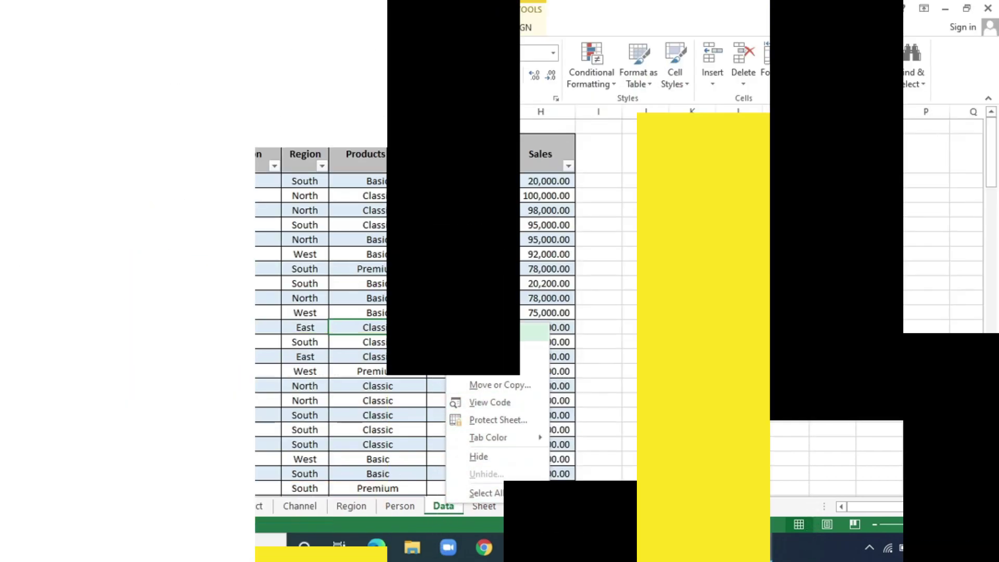
left_click(483, 332)
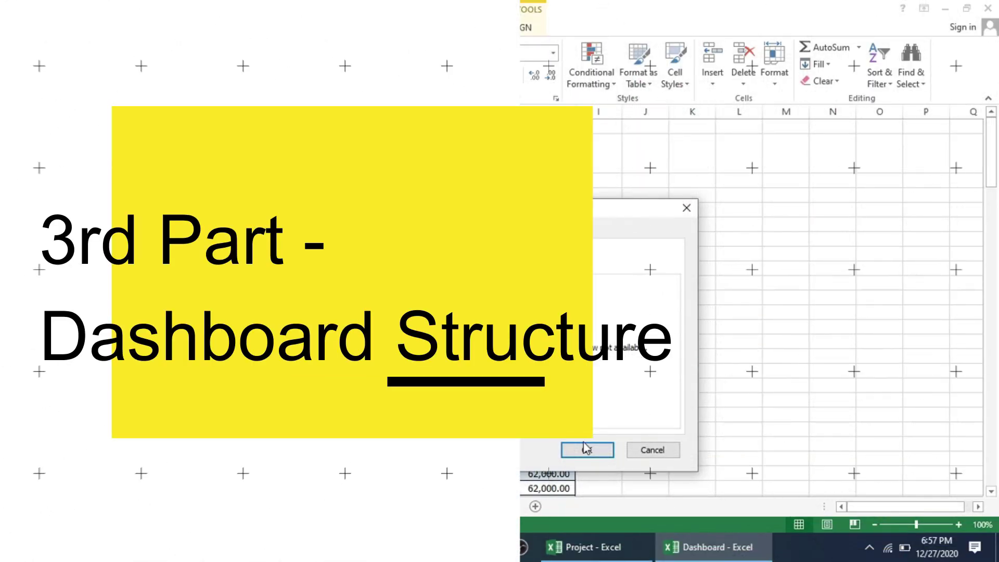
left_click(586, 450)
right_click(448, 505)
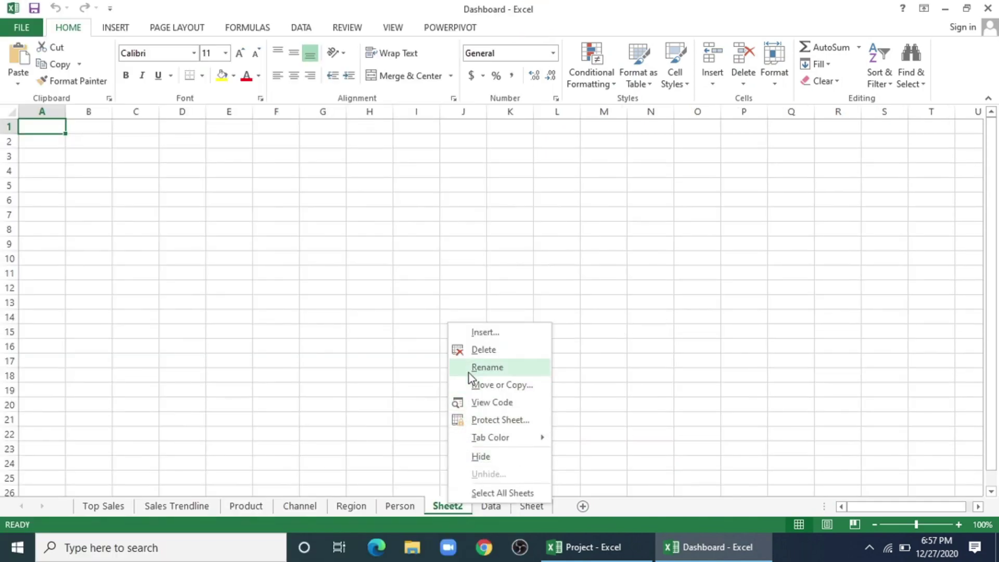
left_click(469, 368)
type("Da")
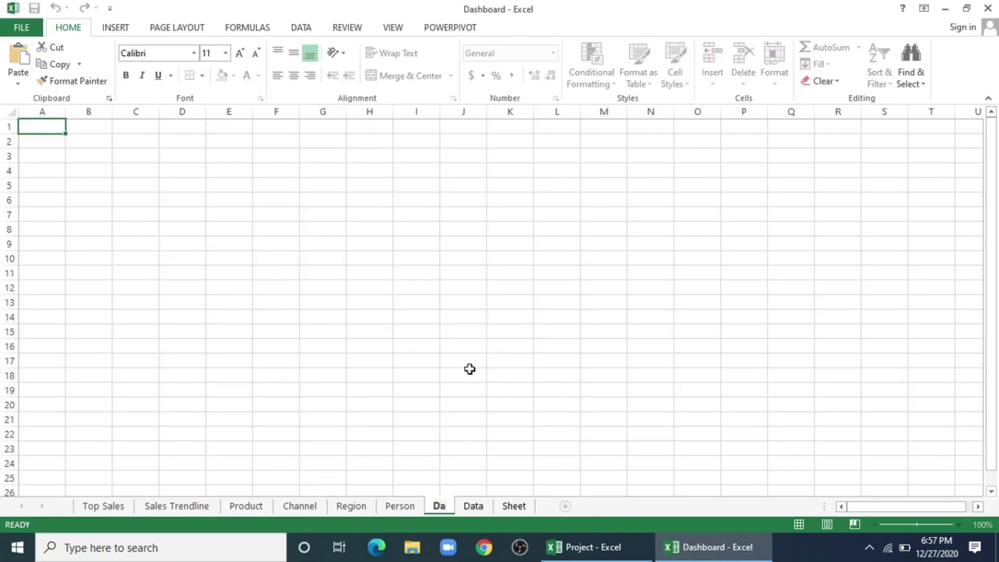
type("shboard")
key("Return")
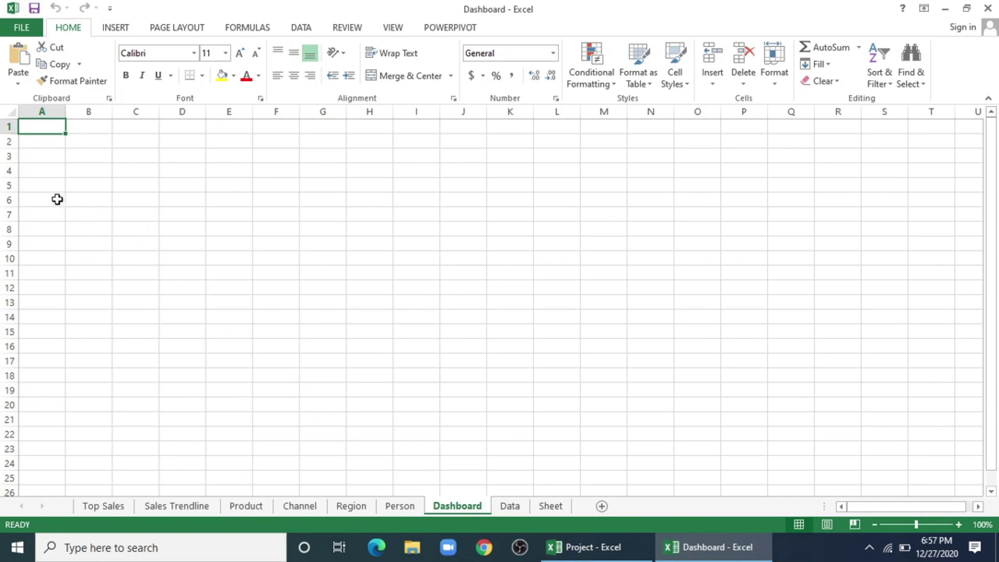
Insert the picture 1602346 from the Desktop folder into the Dashboard sheet
left_click(126, 26)
left_click(173, 77)
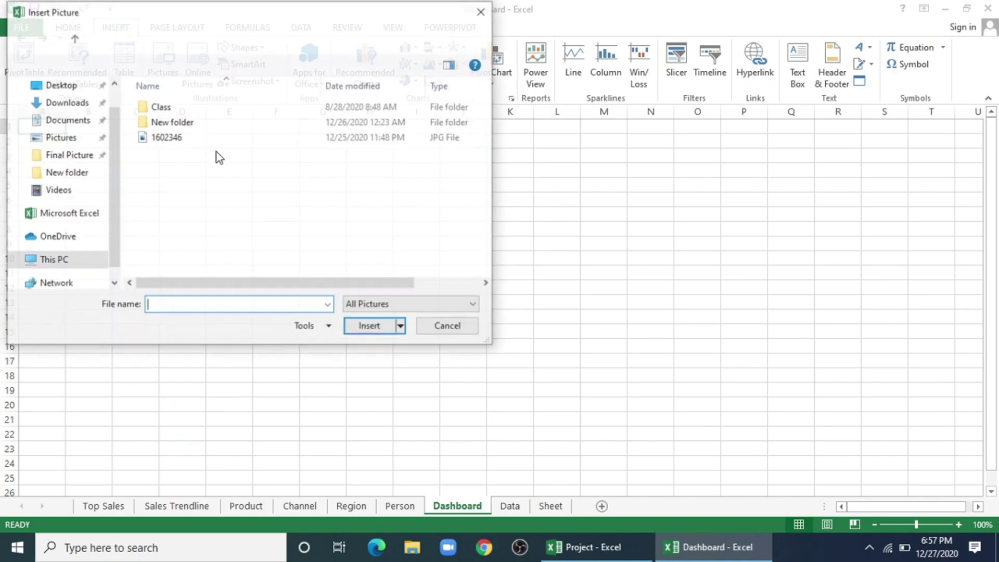
left_click(175, 142)
left_click(373, 327)
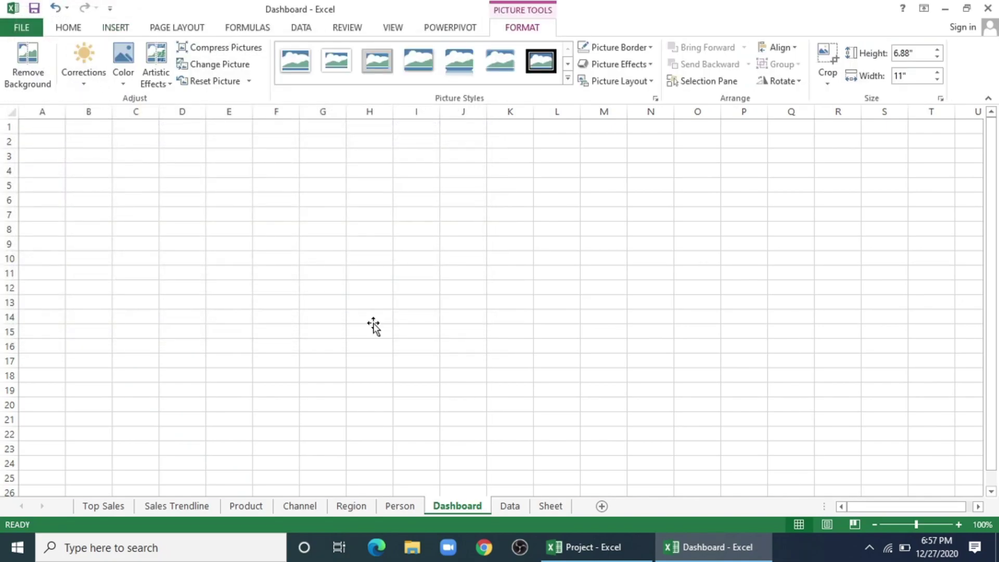
Enlarge the background picture on the Dashboard sheet to about 8.83" high and 14.13" wide
scroll(473, 321, "down", 7)
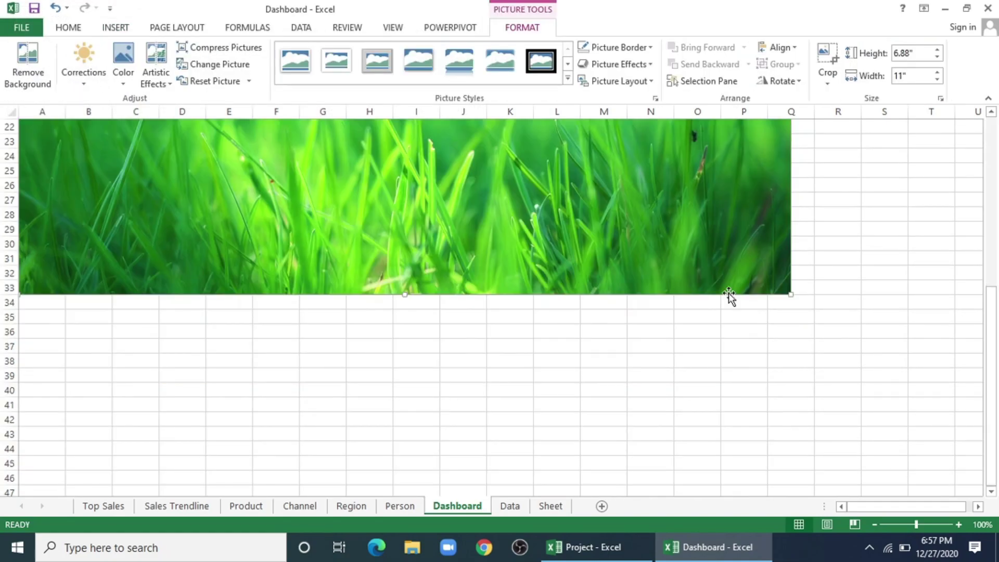
left_click_drag(790, 294, 935, 435)
scroll(399, 368, "up", 7)
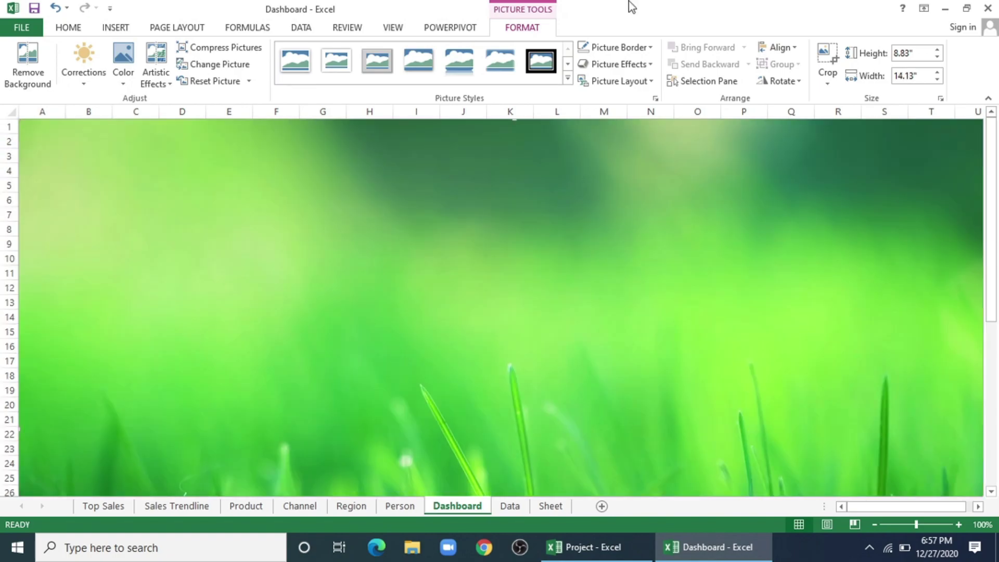
Darken the background picture by lowering its brightness to about -59% in the picture corrections
right_click(187, 208)
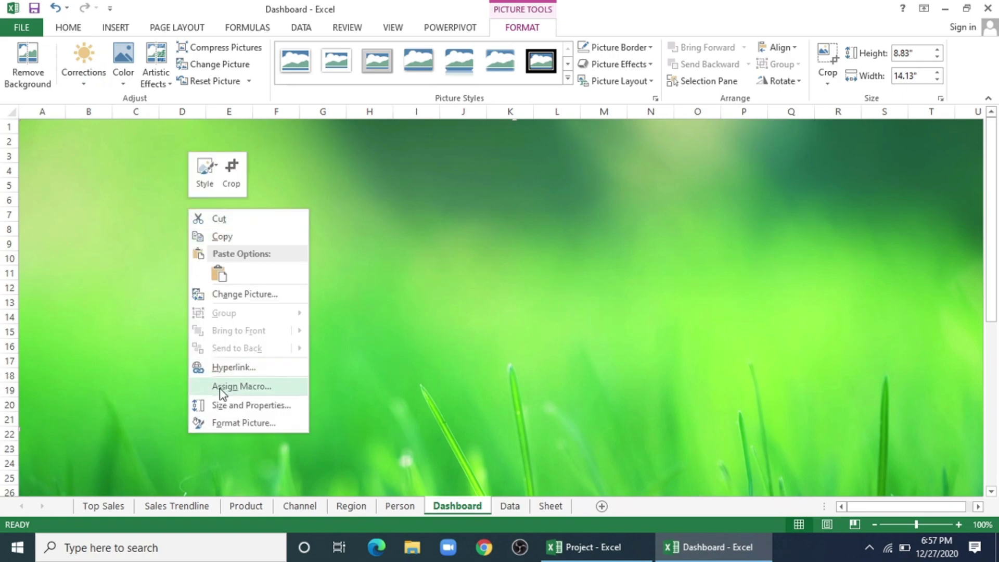
left_click(223, 423)
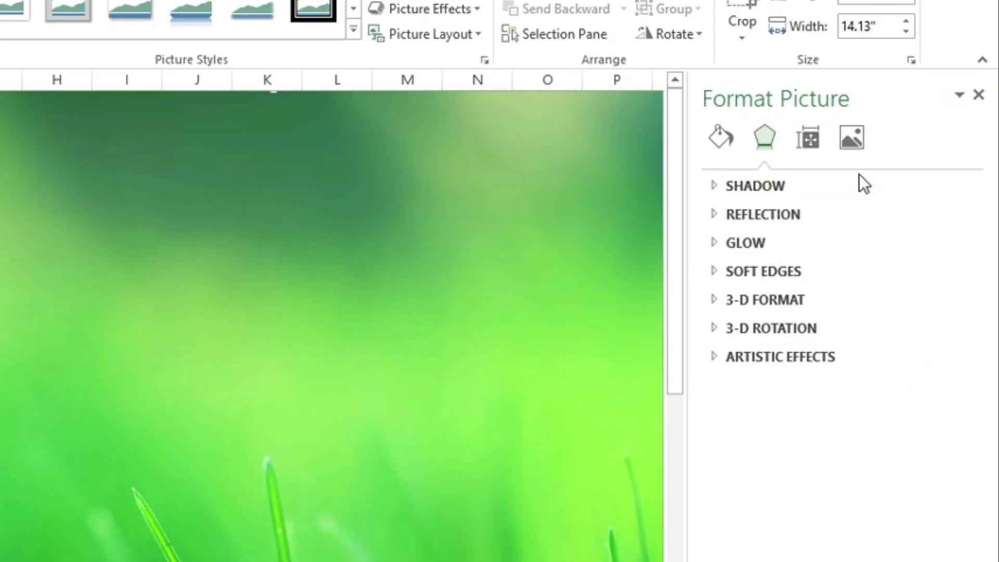
left_click(900, 152)
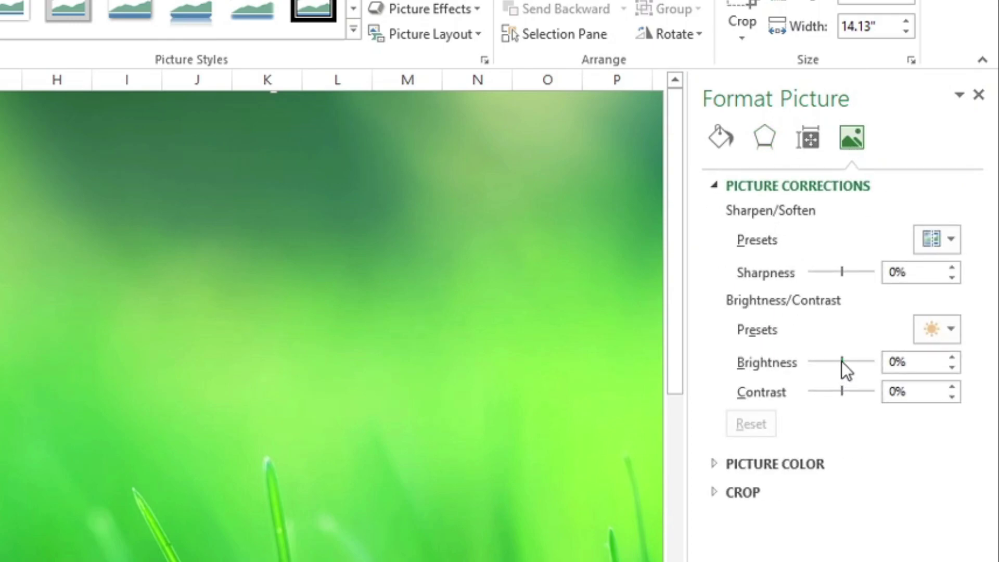
left_click_drag(841, 361, 824, 361)
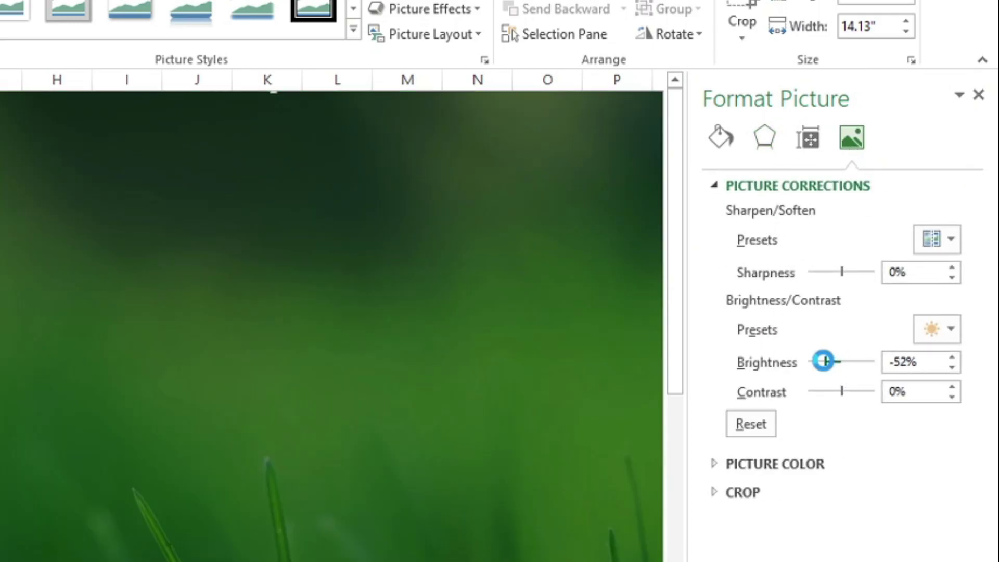
left_click(952, 367)
left_click(952, 357)
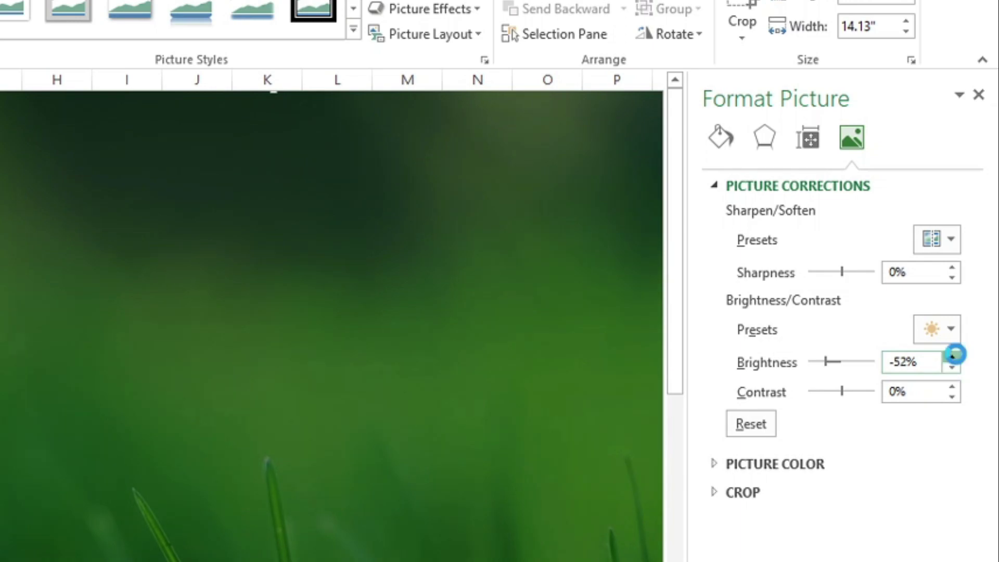
left_click(954, 357)
left_click(954, 368)
left_click(954, 367)
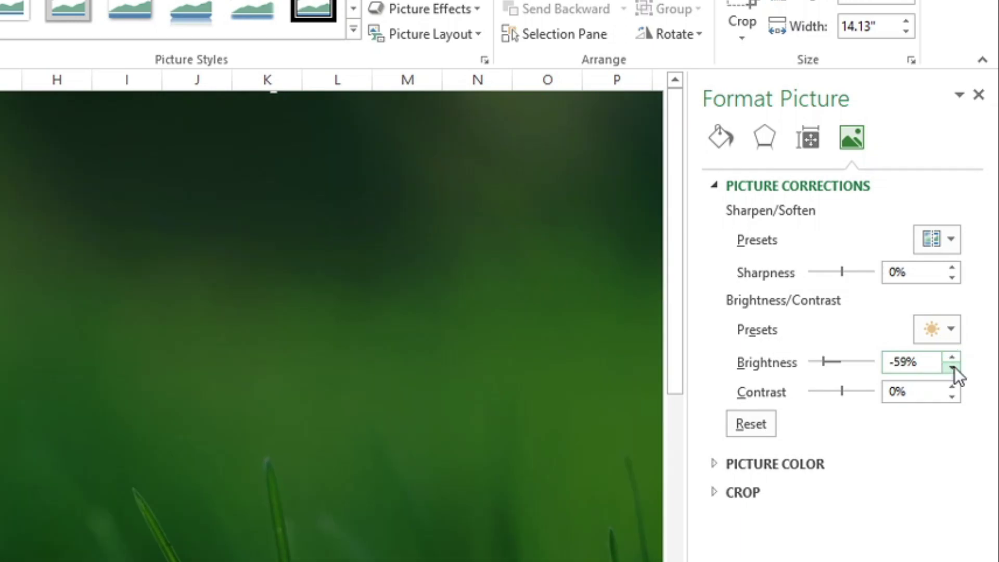
left_click(955, 368)
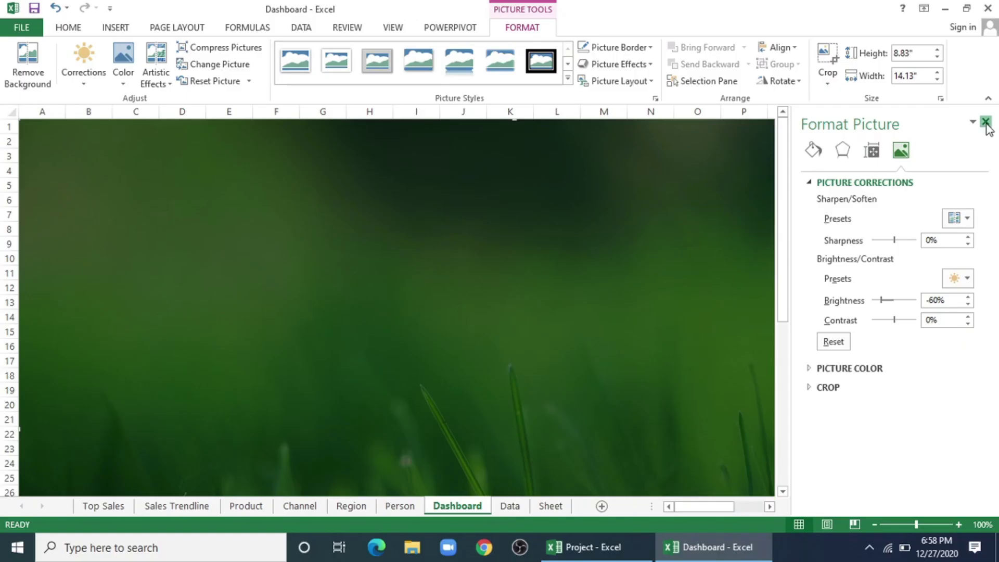
left_click(978, 94)
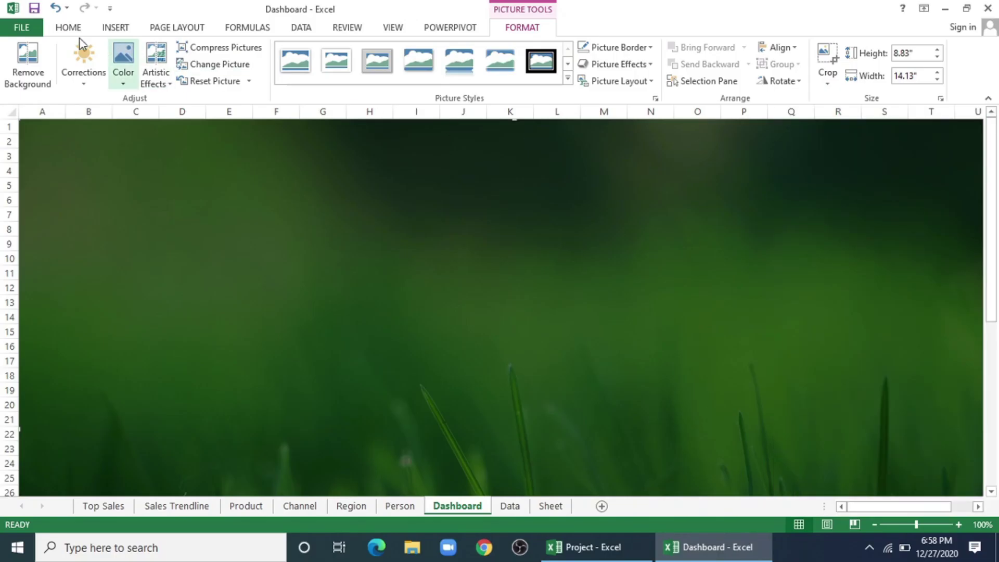
Draw a straight horizontal line across the picture at about row 3 and set its outline colour to white and its weight
left_click(115, 28)
left_click(242, 47)
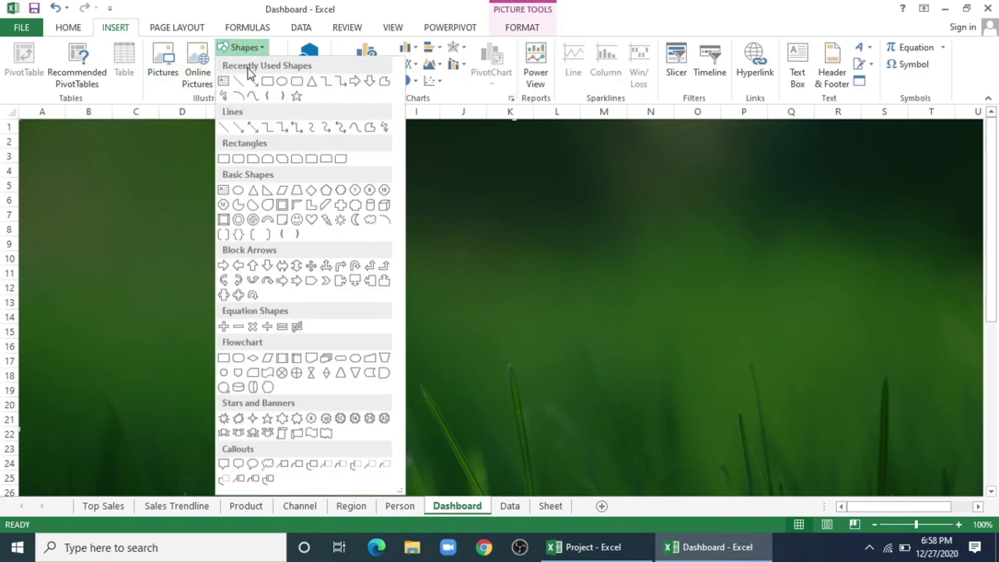
left_click(252, 82)
mouse_move(62, 151)
left_mouse_down()
mouse_move(666, 191)
mouse_move(907, 187)
mouse_move(938, 154)
left_mouse_up()
left_click(367, 64)
left_click(329, 95)
left_click(363, 67)
mouse_move(364, 252)
left_click(499, 327)
Draw a rectangle about 3.52" wide and 0.29" high centred above the line and enter the title Interactive Dashboard
left_click(116, 28)
left_click(242, 47)
left_click(269, 81)
left_click_drag(337, 128, 580, 148)
key("ctrl+z")
left_click(245, 47)
left_click(269, 81)
type("Interactive Dashboard")
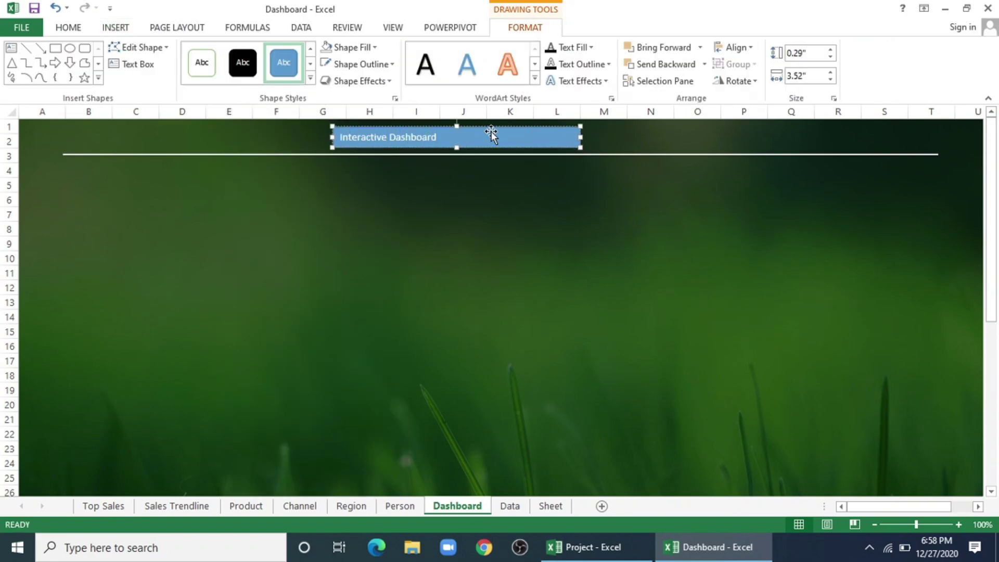
Remove the fill and the outline from the title box
left_click(364, 47)
left_click(347, 193)
left_click(364, 64)
left_click(359, 211)
Centre the title text in both directions, apply a heavy black typeface, enlarge it and adjust the box to fit
left_click(68, 28)
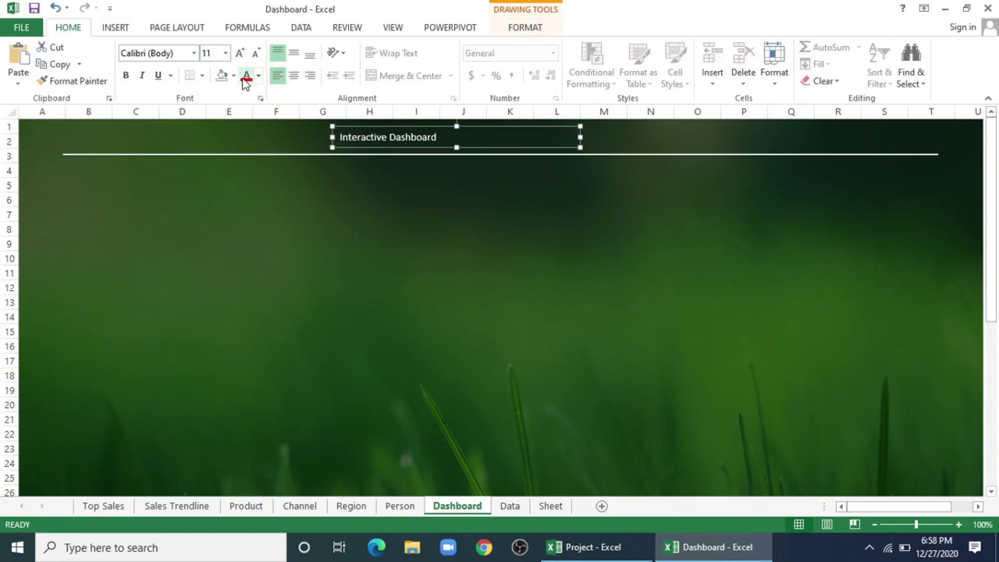
left_click(294, 53)
left_click(294, 75)
left_click(193, 52)
left_click(178, 143)
left_click(239, 52)
left_click(239, 52)
left_click_drag(560, 145, 594, 146)
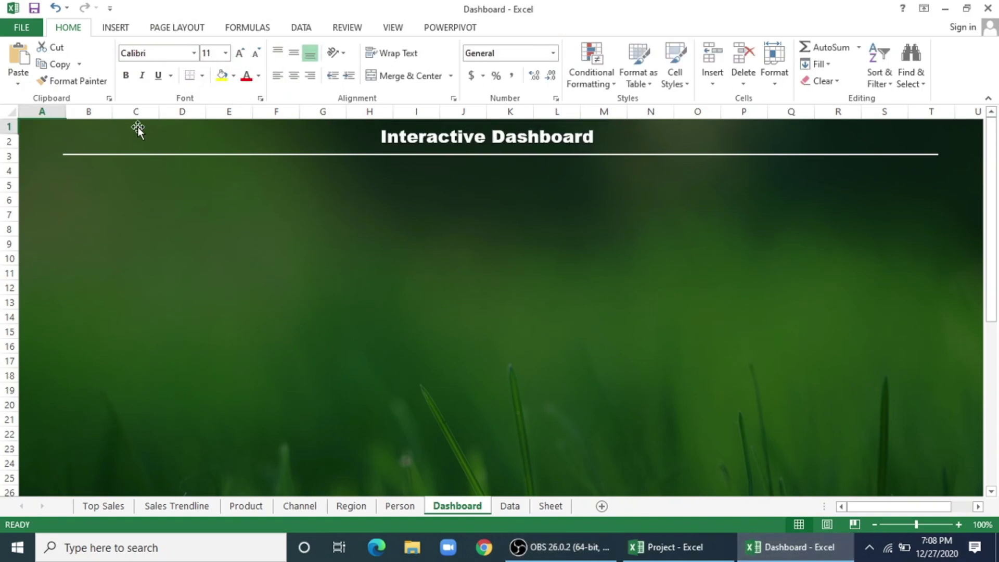
Draw a rounded rectangle about 2.41" wide and 5.16" high below the line, starting at column B, row 4
left_click(120, 28)
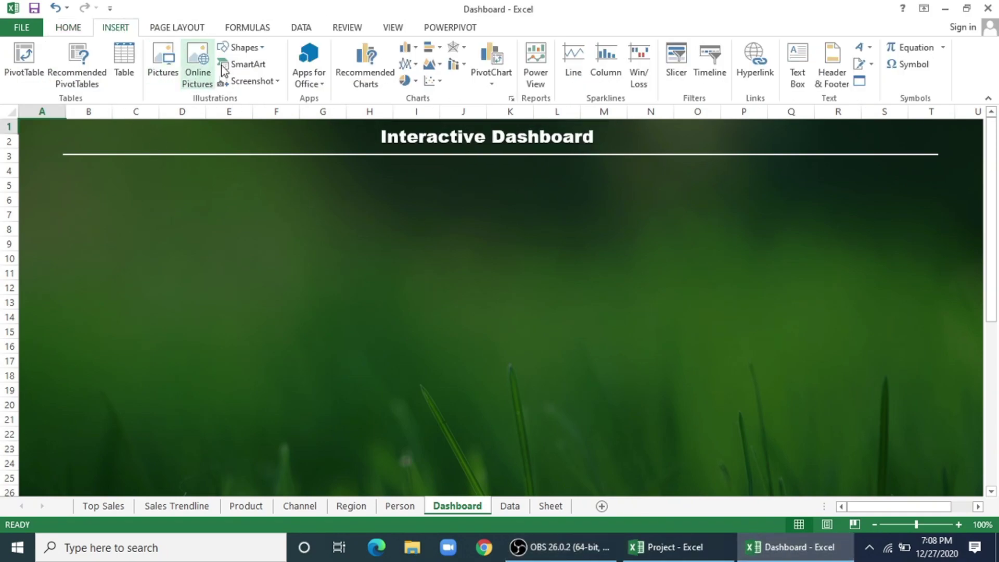
left_click(237, 48)
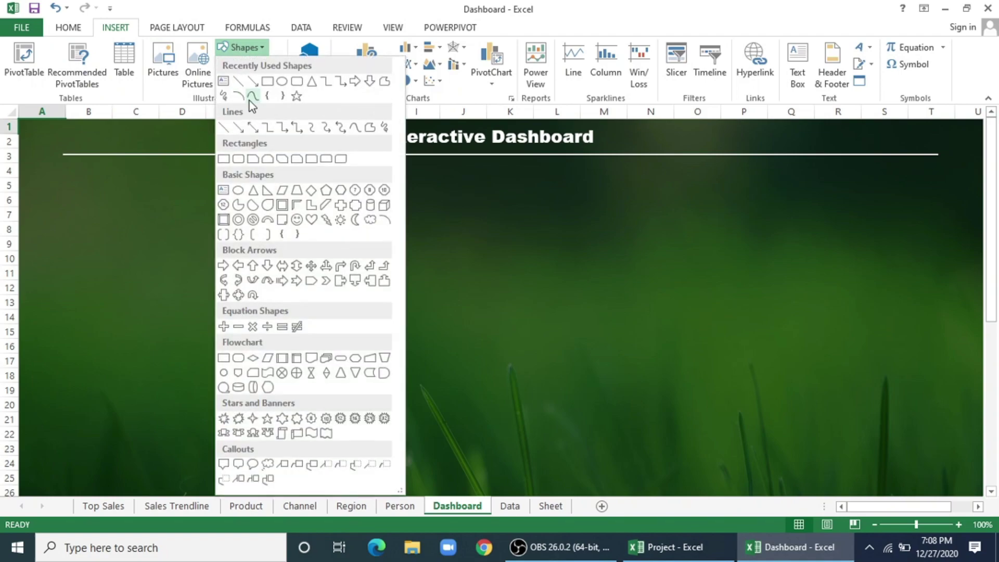
left_click(288, 83)
mouse_move(69, 167)
left_mouse_down()
mouse_move(217, 171)
mouse_move(239, 299)
mouse_move(234, 506)
mouse_move(238, 411)
left_mouse_up()
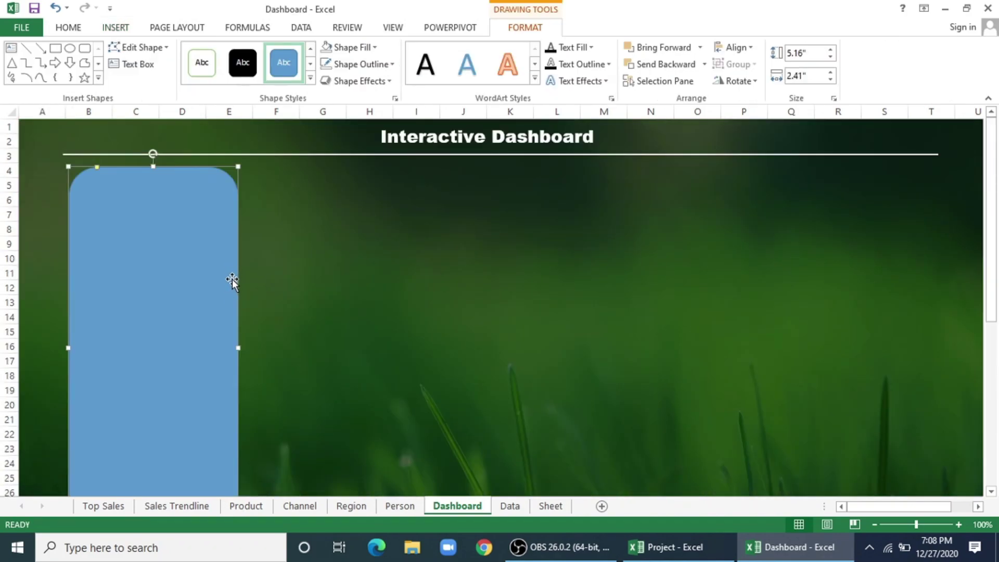
Format the rounded rectangle with a solid black fill at 42% transparency and no line
right_click(209, 228)
left_click(234, 480)
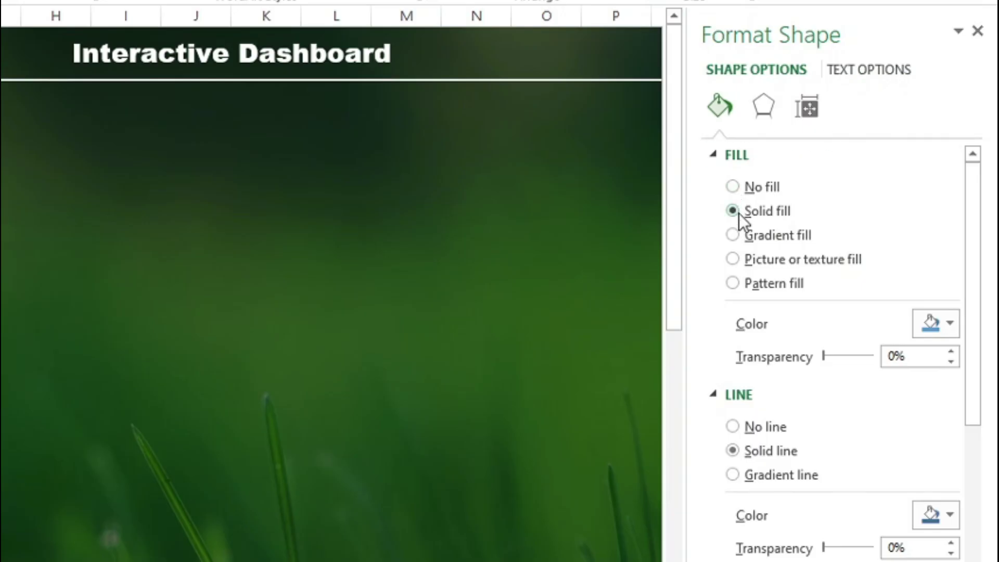
left_click(947, 320)
left_click(832, 374)
left_click_drag(828, 360, 844, 360)
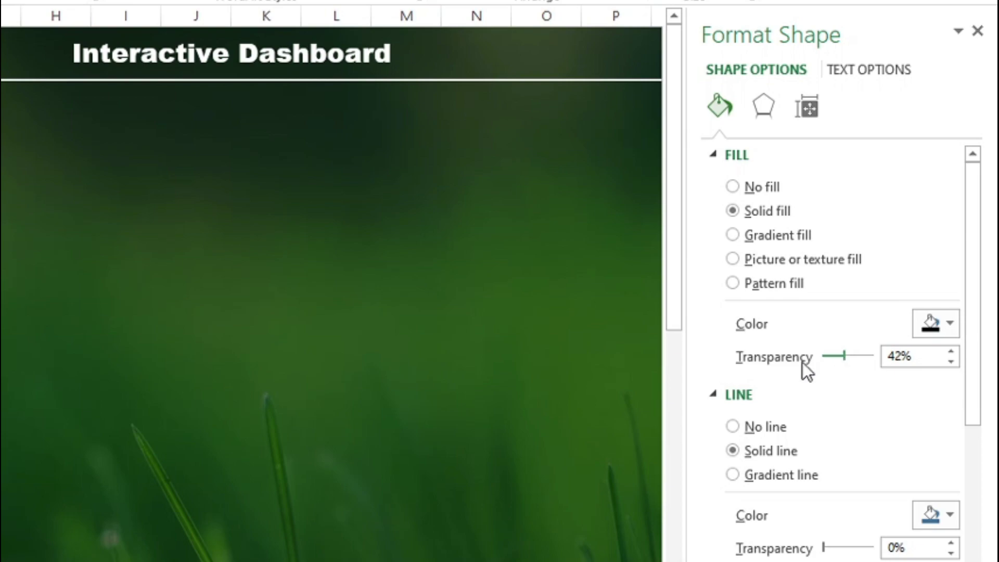
left_click(732, 426)
left_click(977, 31)
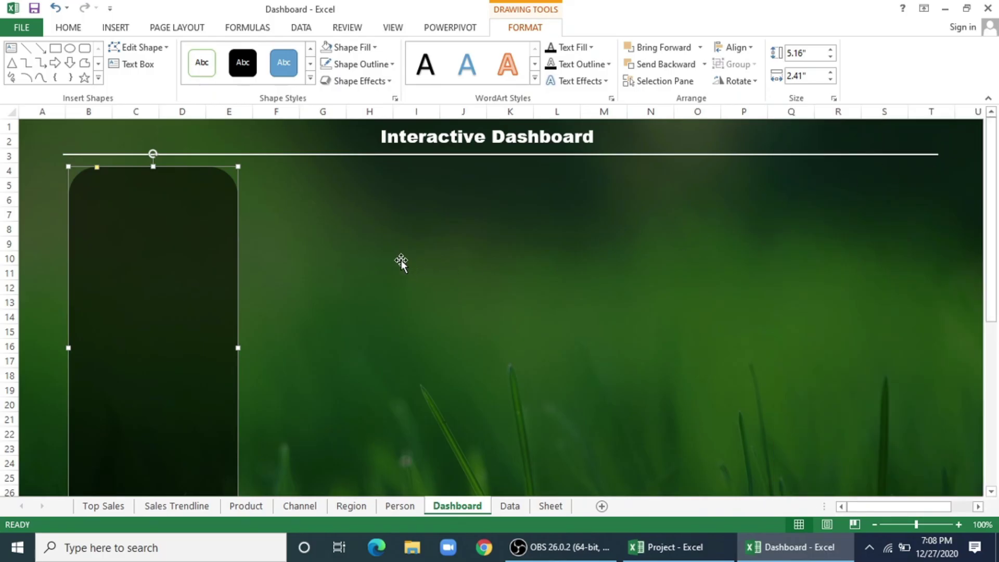
Collapse the ribbon, then duplicate the dark panel beside the original and reshape the copy into a short, wide panel covering rows 4 to 13
left_click(69, 29)
double_click(71, 30)
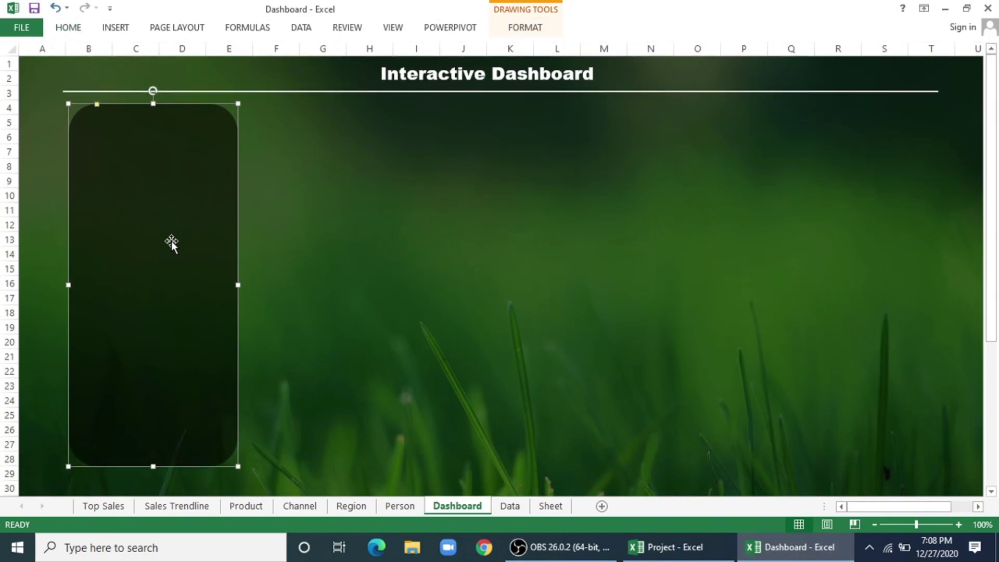
left_click_drag(164, 224, 338, 224)
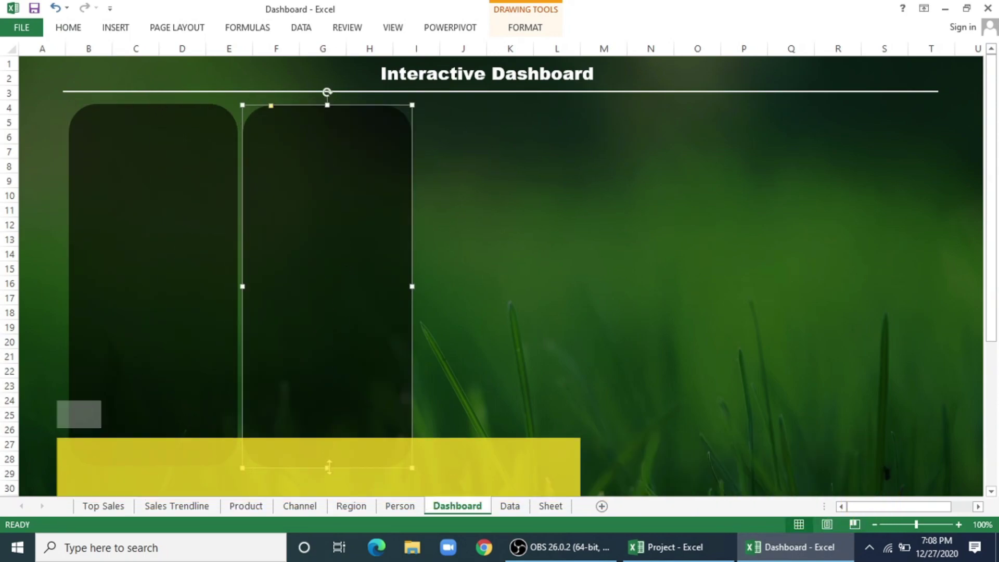
left_click_drag(327, 467, 332, 245)
left_click_drag(413, 175, 817, 161)
Widen column A to shift the layout inward and re-centre the horizontal line beneath the title
left_click_drag(65, 48, 117, 47)
left_click(516, 90)
left_click_drag(516, 89, 491, 90)
Duplicate the wide panel directly below itself and reshape the copy into a narrow, tall panel ending at about row 28
left_click(515, 185)
left_click_drag(515, 185, 520, 336)
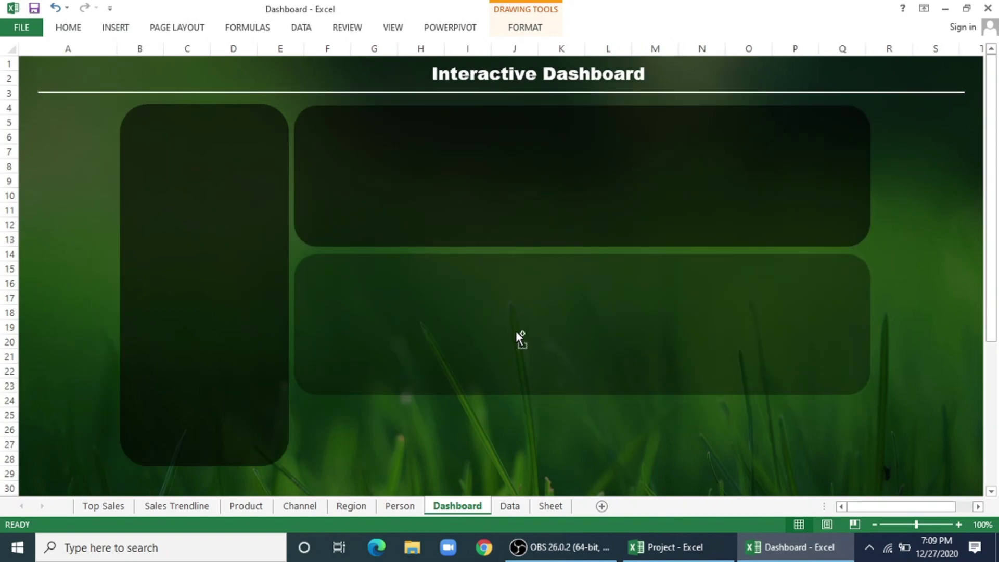
left_click_drag(870, 325, 463, 324)
left_click_drag(379, 395, 379, 461)
Copy the narrow panel beneath the far end of the wide panel and into the middle, widening the middle copy
left_click_drag(448, 378, 861, 378)
left_click_drag(796, 378, 602, 369, "ctrl")
left_click_drag(640, 355, 695, 355)
Shorten the middle panel and stack a second panel of the same width below it
left_click_drag(583, 459, 611, 432)
left_click(588, 318)
left_click(583, 379)
left_click_drag(583, 372, 583, 358)
Fine-tune the edges and positions of the four lower panels so they line up with narrow, even gaps
left_click_drag(730, 327, 725, 323)
left_click(640, 338)
left_click(428, 343)
left_click_drag(428, 344, 426, 342)
left_click_drag(377, 459, 378, 462)
left_click(491, 411)
left_click_drag(471, 407, 469, 407)
left_click(481, 327)
left_click_drag(470, 303, 478, 326)
left_click(728, 332)
left_click(913, 317)
left_click(519, 388)
left_click_drag(582, 358, 585, 356)
left_click(720, 354)
left_click_drag(702, 355, 700, 355)
Draw a rectangle about 1.3" wide and 0.38" high near the top of the first tall panel and enter Top Sales
left_click(115, 27)
left_click(241, 45)
left_click(225, 158)
left_click_drag(145, 112, 253, 137)
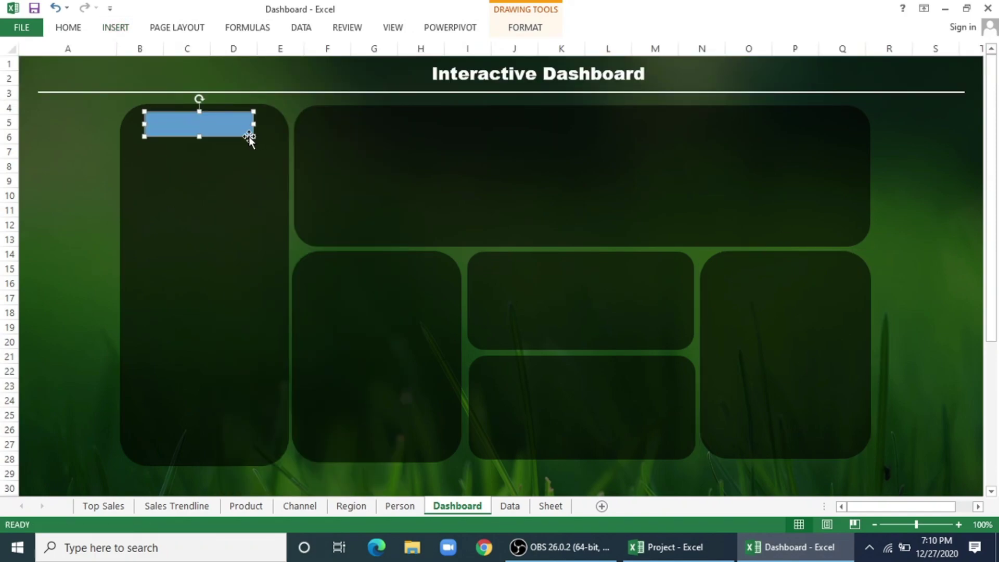
type("Top Sales")
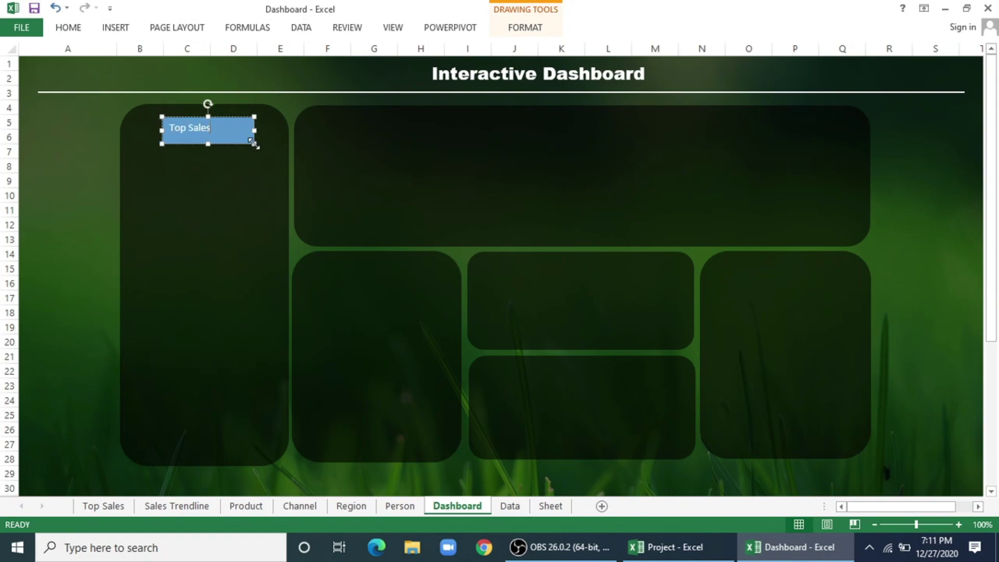
Centre the Top Sales text in its box and remove the box's fill and outline
double_click(70, 29)
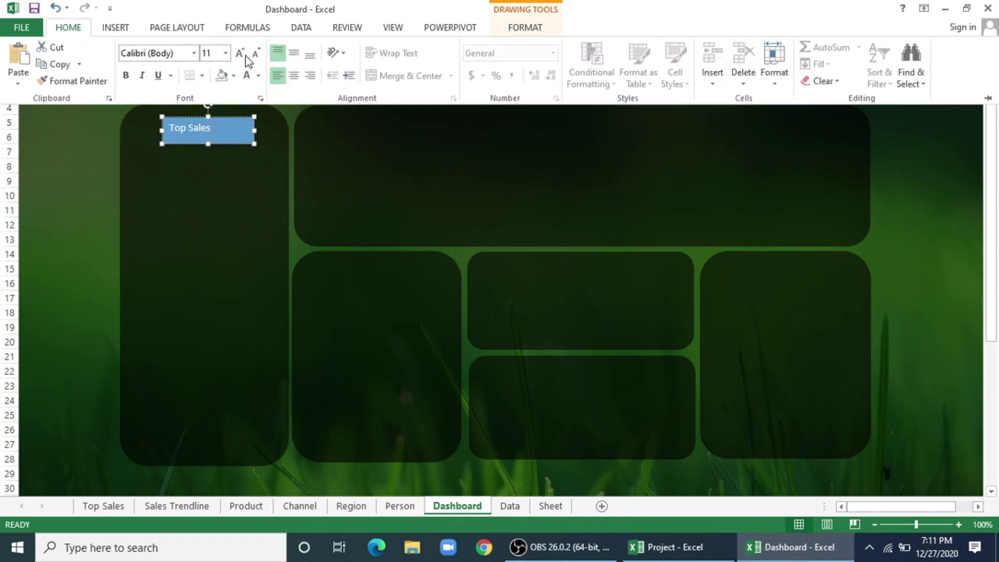
left_click(296, 77)
left_click(525, 27)
left_click(326, 47)
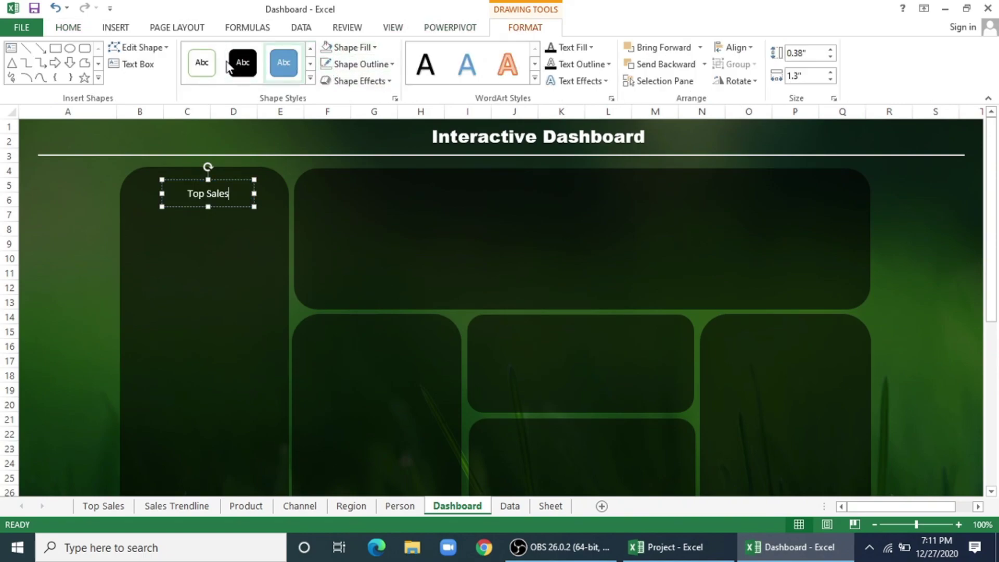
Set the Top Sales heading text to bold at size 12
left_click(69, 28)
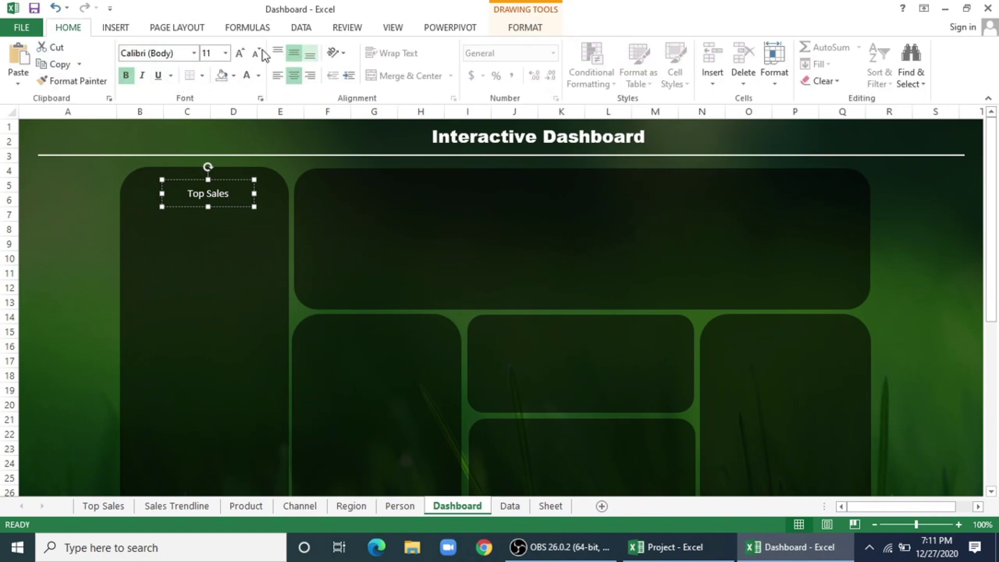
left_click(239, 53)
left_click(226, 199)
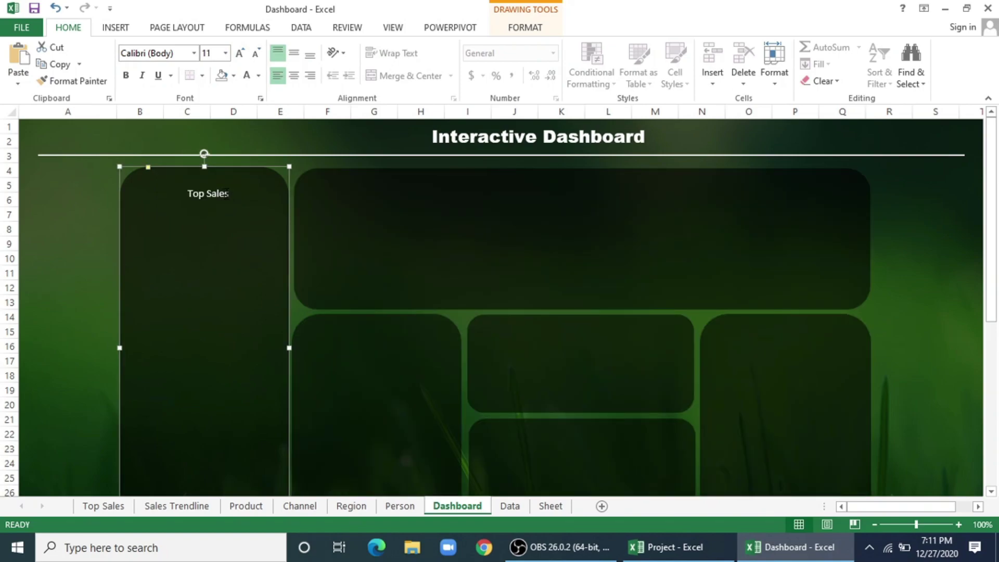
left_click_drag(229, 193, 184, 193)
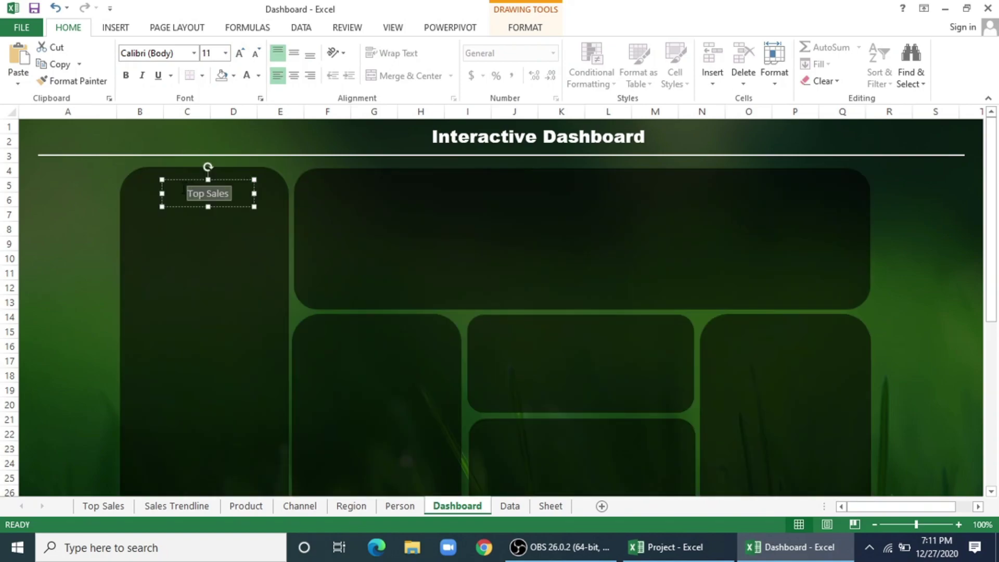
left_click(239, 52)
left_click(126, 75)
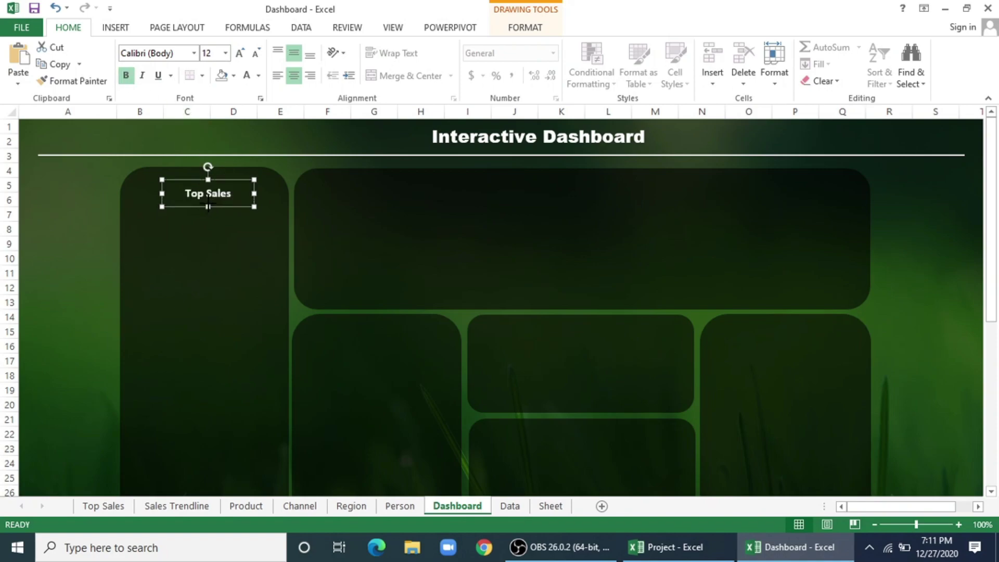
Copy the Top Sales heading into the other five panels and retitle the wide panel's copy as Sales Trendline
left_click_drag(208, 206, 602, 437)
left_click_drag(546, 184, 608, 186)
type("Sales Trendline")
Retitle the heading in the tall panel under the Sales Trendline as Products comparison and widen its box to fit the text
triple_click(405, 326)
type("Products on")
key("BackSpace")
key("BackSpace")
key("BackSpace")
type("Somparison")
left_click_drag(425, 328, 444, 327)
left_click_drag(333, 328, 311, 328)
Retitle the upper middle panel's heading as Channel and the lower middle panel's heading as Region
left_click_drag(551, 328, 611, 329)
type("Channel")
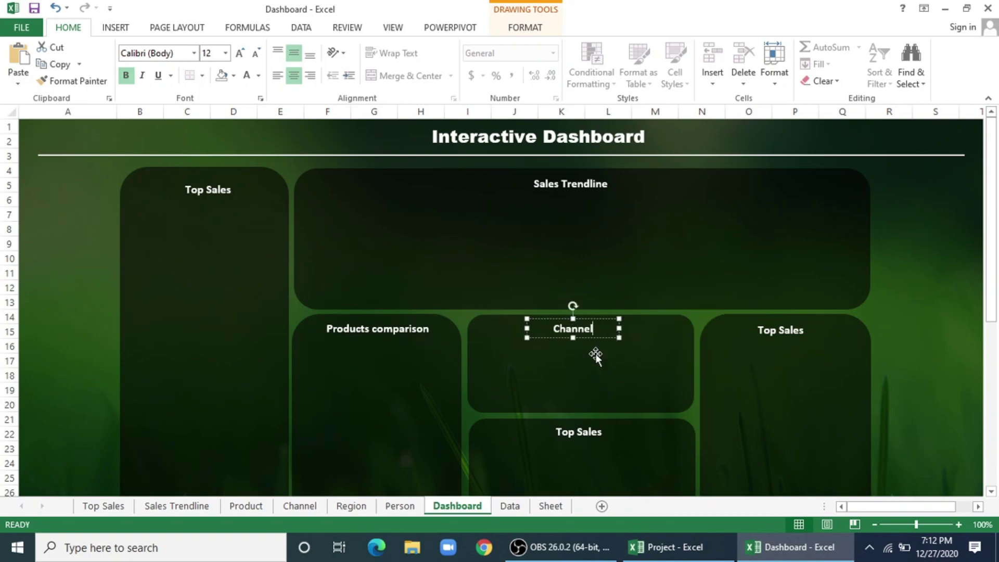
left_click_drag(555, 432, 602, 431)
type("Region")
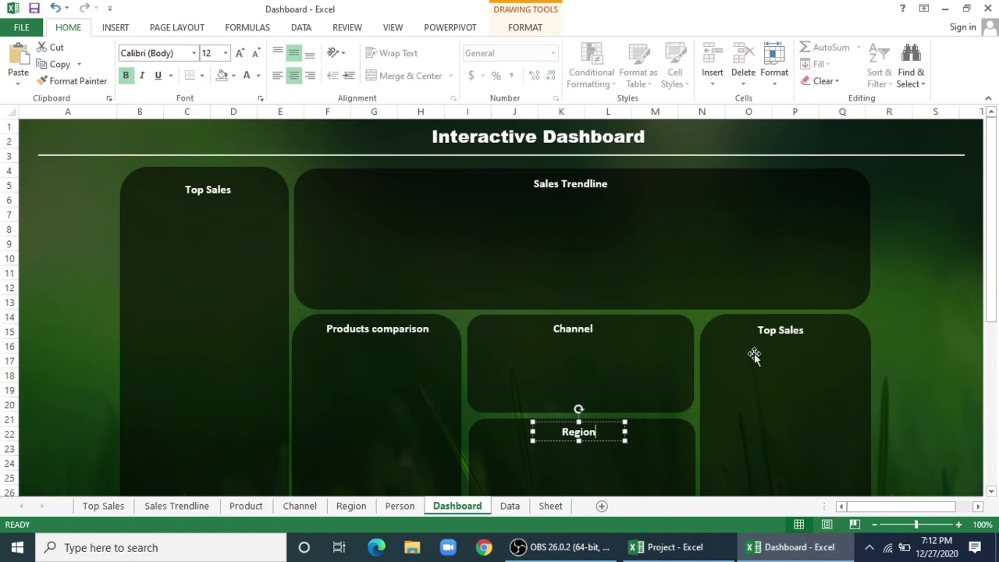
Retitle the last panel's heading as Sales Person and nudge the Region heading slightly upward
left_click(753, 341)
left_click_drag(755, 330, 807, 331)
type("Sales Person")
left_click(764, 380)
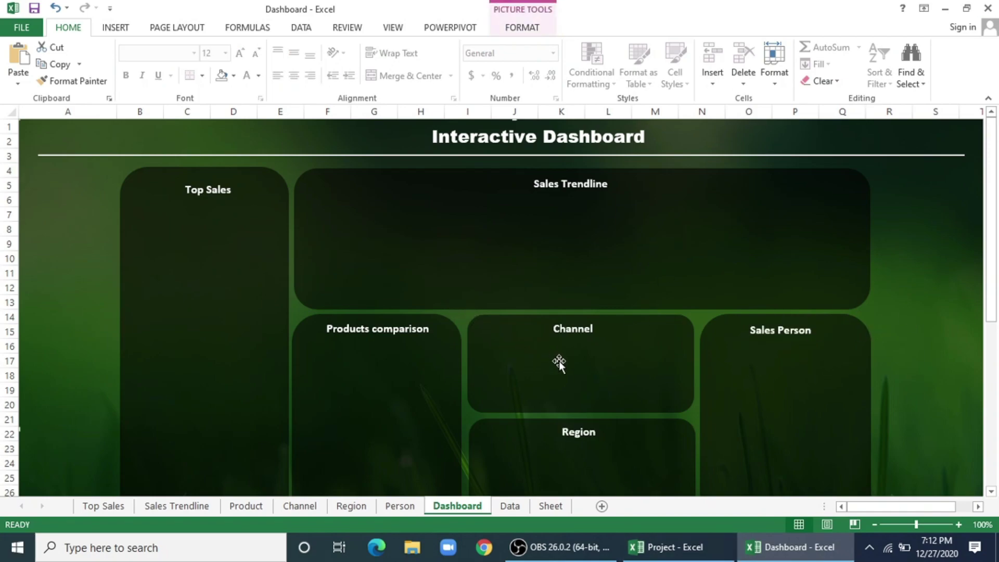
left_click(578, 435)
left_click(590, 448)
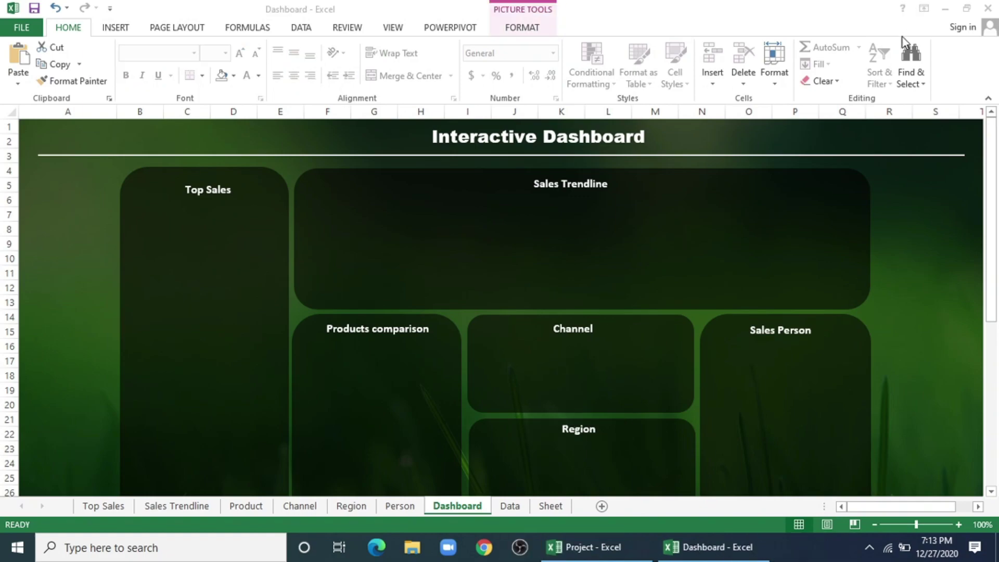
Copy the six white icons from the Sheet worksheet onto the Dashboard and shift them down as a group into open space
left_click(548, 507)
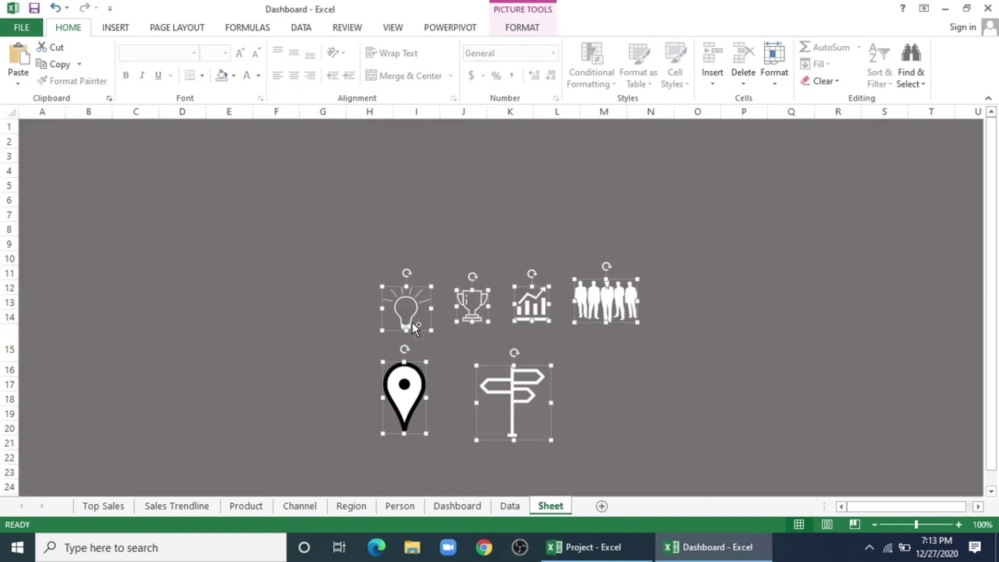
left_click(457, 506)
left_click(239, 251)
key("ctrl+v")
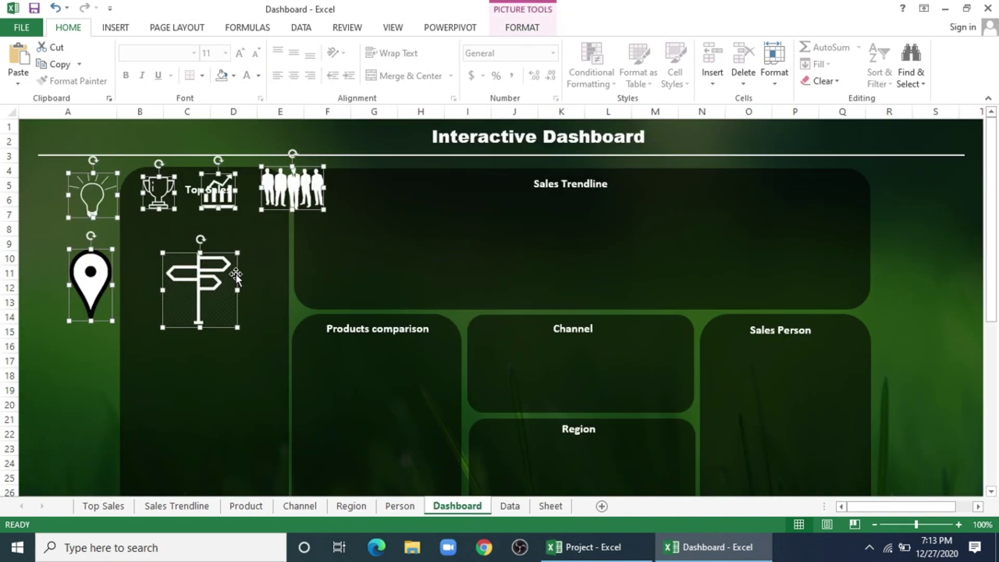
left_click_drag(236, 277, 302, 385)
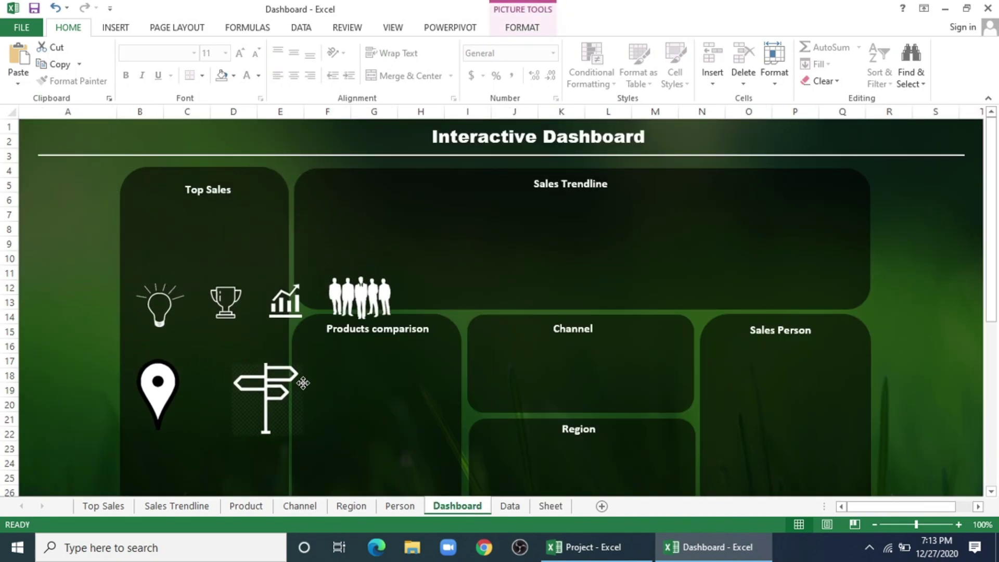
left_click(317, 250)
Place the people icon at small size beside the Sales Person heading and shift the heading to make room for it
left_click(352, 305)
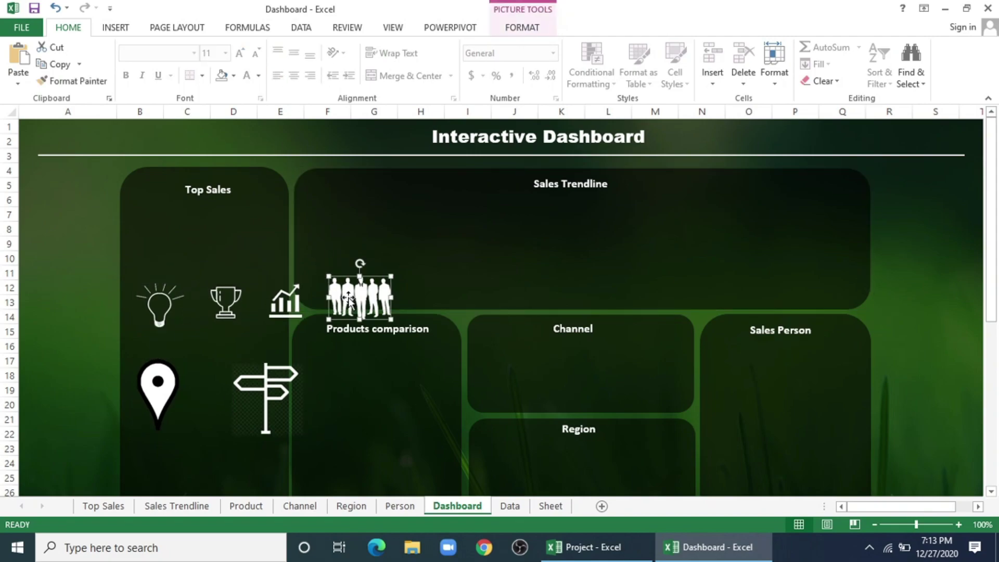
left_click_drag(348, 298, 805, 335)
left_click(779, 335)
left_click_drag(718, 324, 736, 328)
Place small icons beside their headings: the growth chart by Sales Trendline, the signpost by Channel and the trophy by Top Sales
left_click_drag(286, 301, 497, 181)
left_click_drag(486, 181, 500, 181)
left_click(276, 386)
left_click_drag(302, 435, 538, 340)
left_click_drag(233, 308, 166, 191)
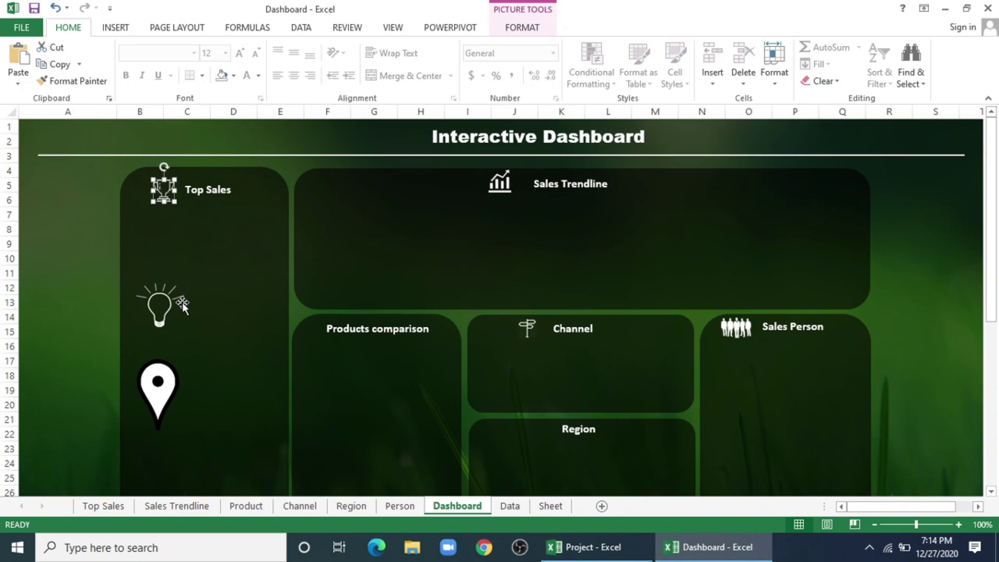
Shrink the location pin and light bulb icons and place them beside the Region and Products comparison headings
left_click_drag(167, 305, 372, 432)
left_click_drag(158, 391, 510, 442)
left_click_drag(532, 482, 537, 431)
left_click(373, 433)
left_click_drag(390, 458, 364, 434)
left_click_drag(351, 424, 316, 331)
Shorten the Products comparison heading to Products
left_click(429, 328)
left_click_drag(429, 329, 379, 328)
key("BackSpace")
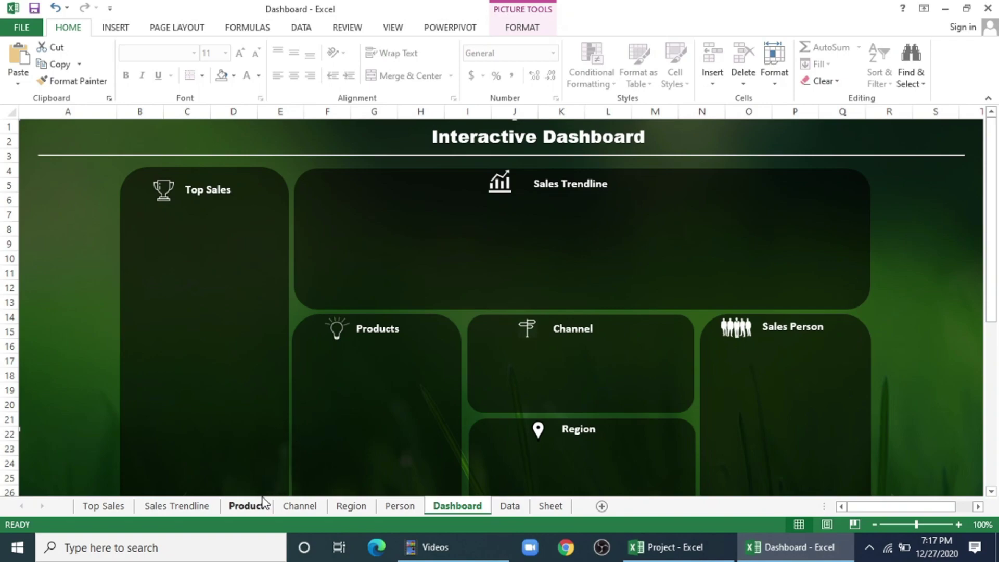
Build the Top Sales sheet's PivotTable with Sales as the summed values and Order ID as the rows
left_click(104, 506)
left_click(110, 204)
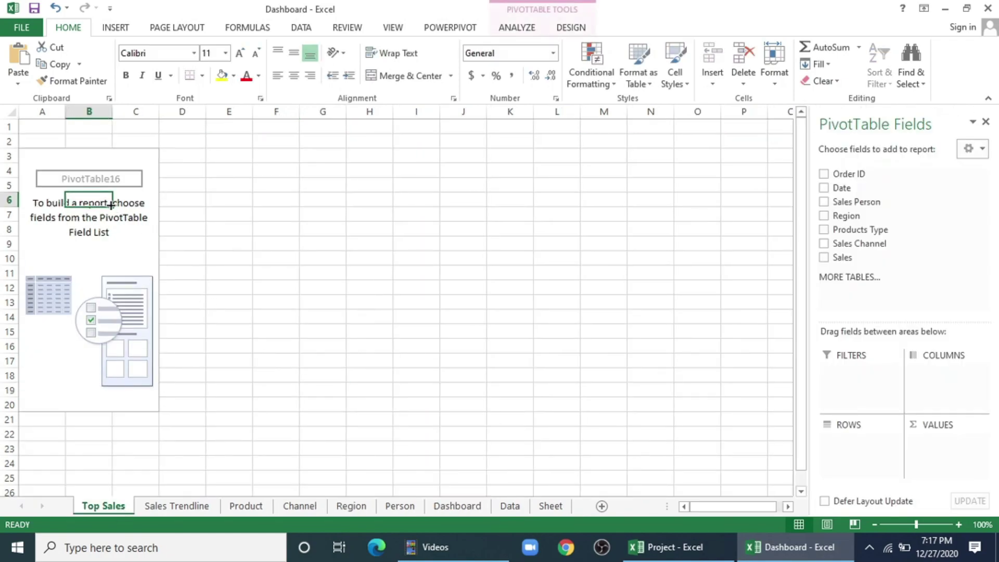
left_click_drag(775, 221, 919, 529)
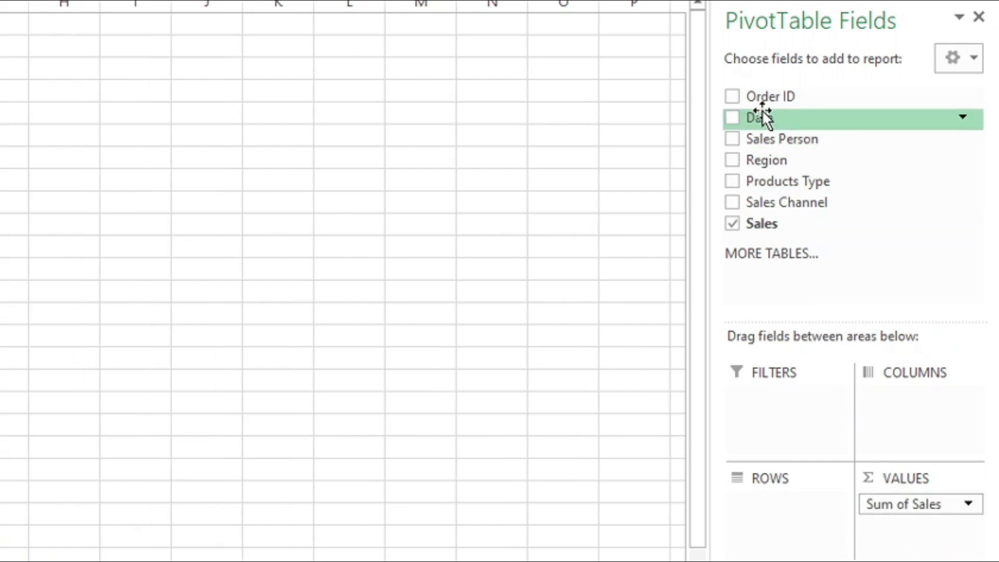
left_click_drag(786, 99, 799, 512)
Filter the Order ID rows to the top items by Sum of Sales, raising the item count above 11
right_click(43, 206)
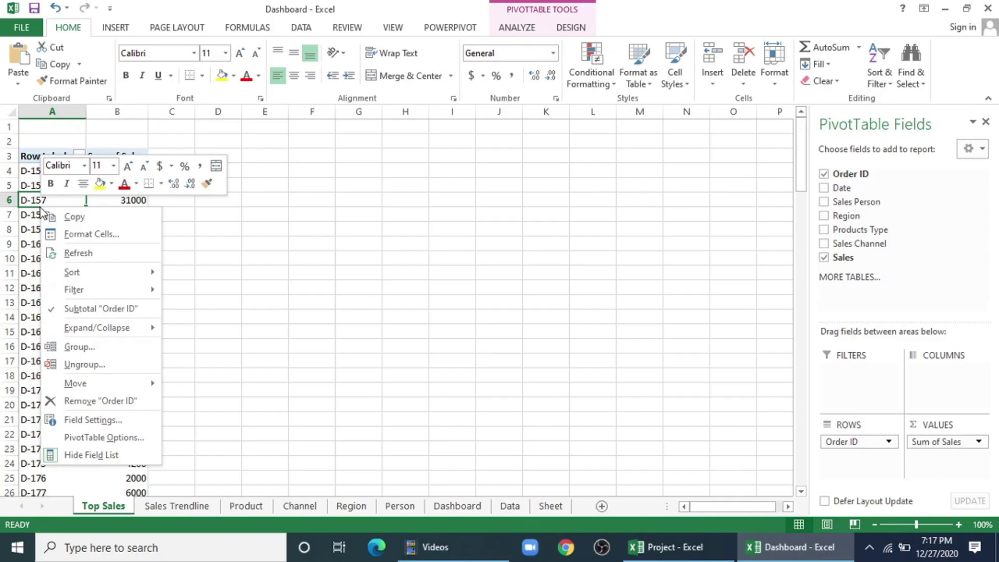
mouse_move(96, 291)
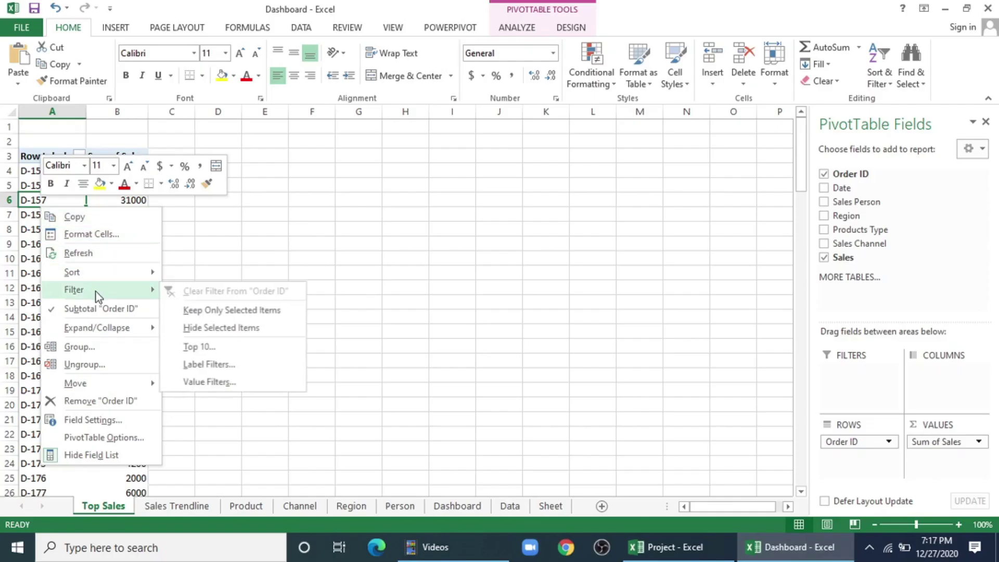
left_click(203, 347)
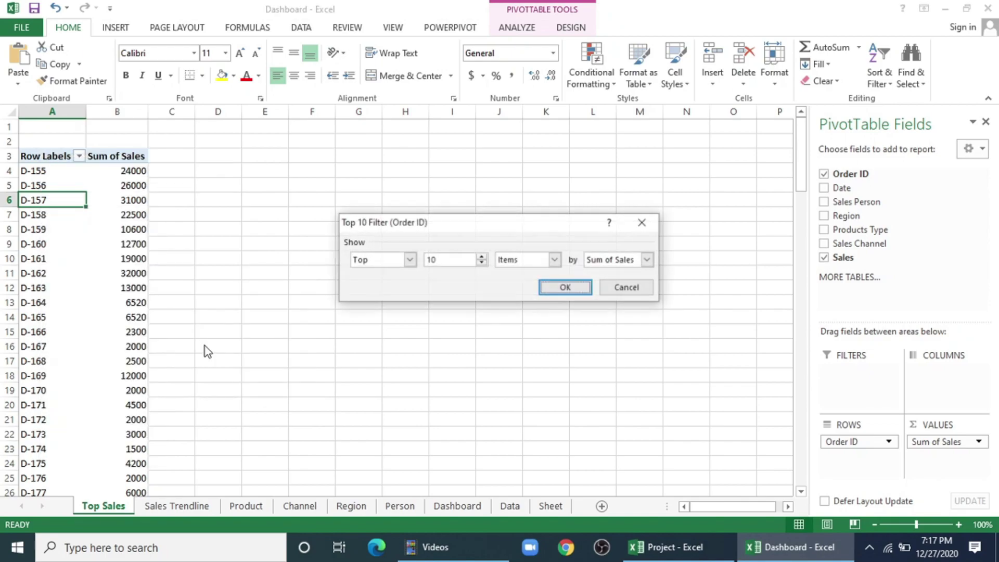
left_click(482, 256)
left_click(482, 257)
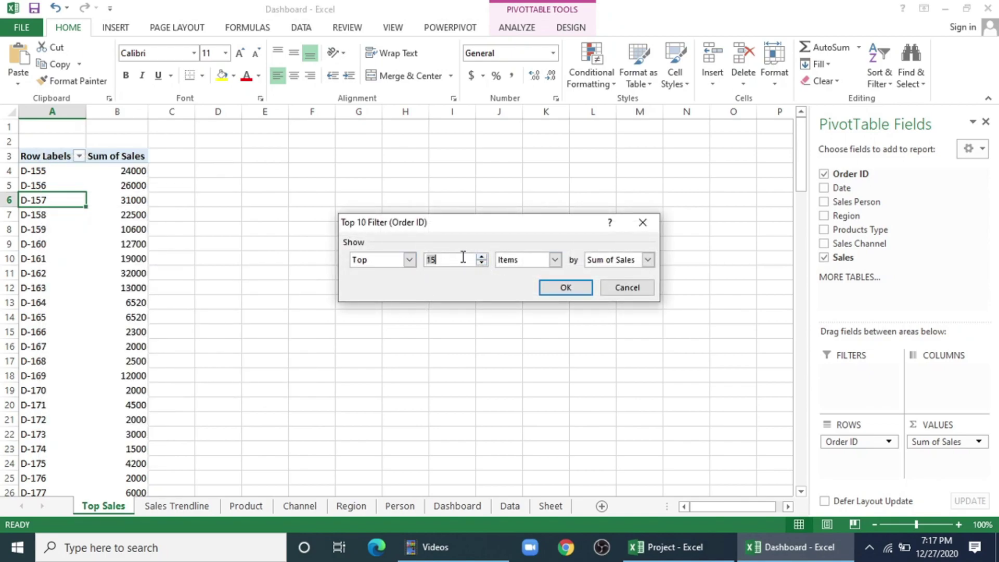
left_click(565, 289)
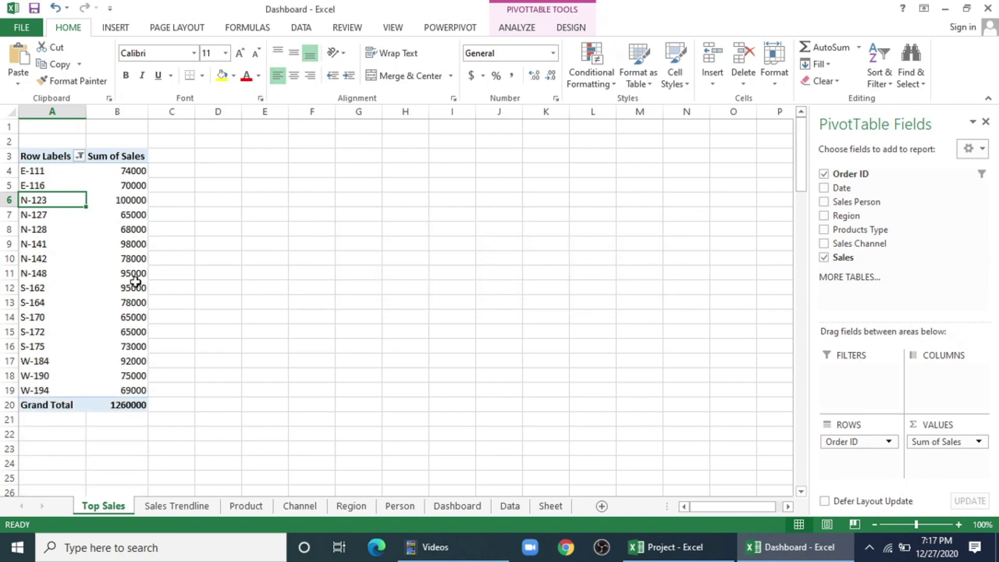
Insert a 2-D clustered bar PivotChart from the filtered Top Sales PivotTable
left_click(116, 28)
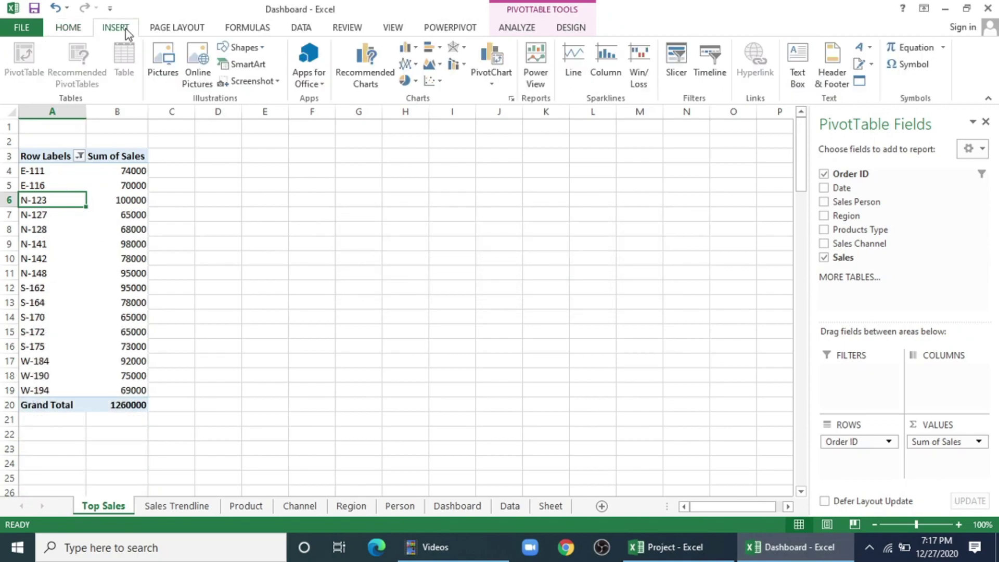
left_click(409, 51)
left_click(409, 50)
left_click(429, 47)
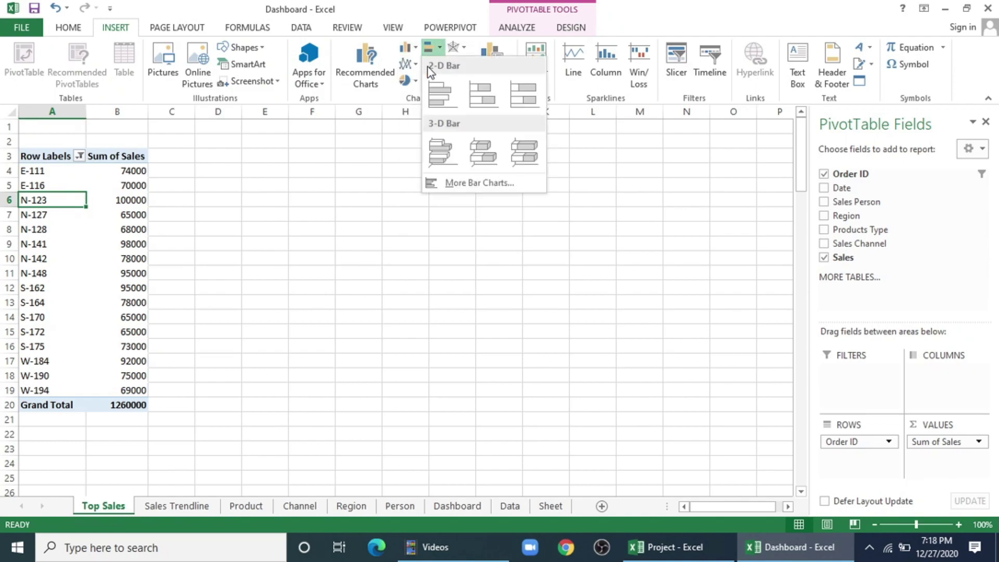
left_click(436, 96)
Remove the bar chart's legend and title and hide all its field buttons
right_click(285, 221)
left_click(333, 366)
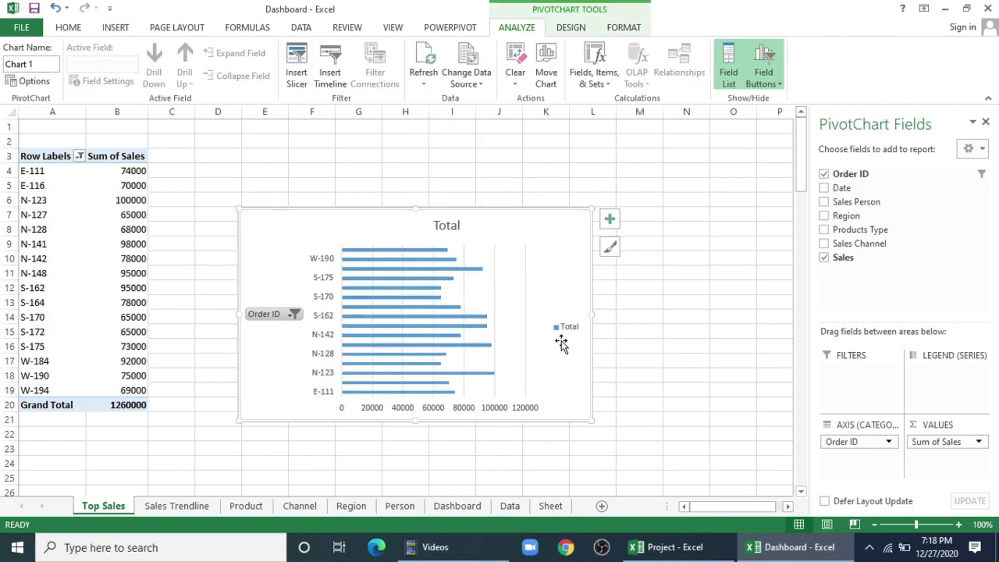
left_click(561, 328)
key("Delete")
left_click(458, 232)
key("Delete")
right_click(255, 314)
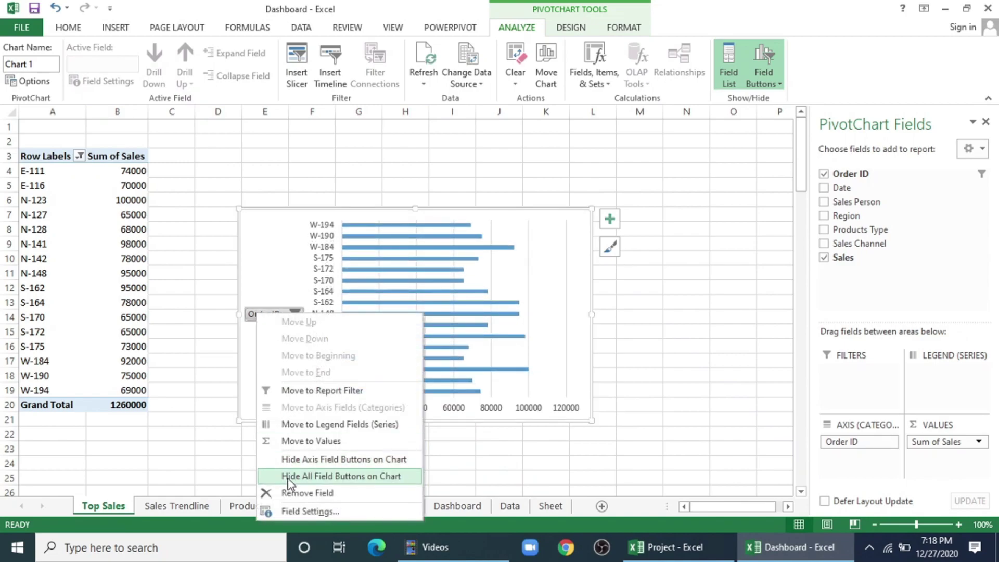
left_click(267, 476)
Bring the bar chart onto the Dashboard sheet over the Top Sales panel and narrow it to about 3.07 inches
left_click(566, 321)
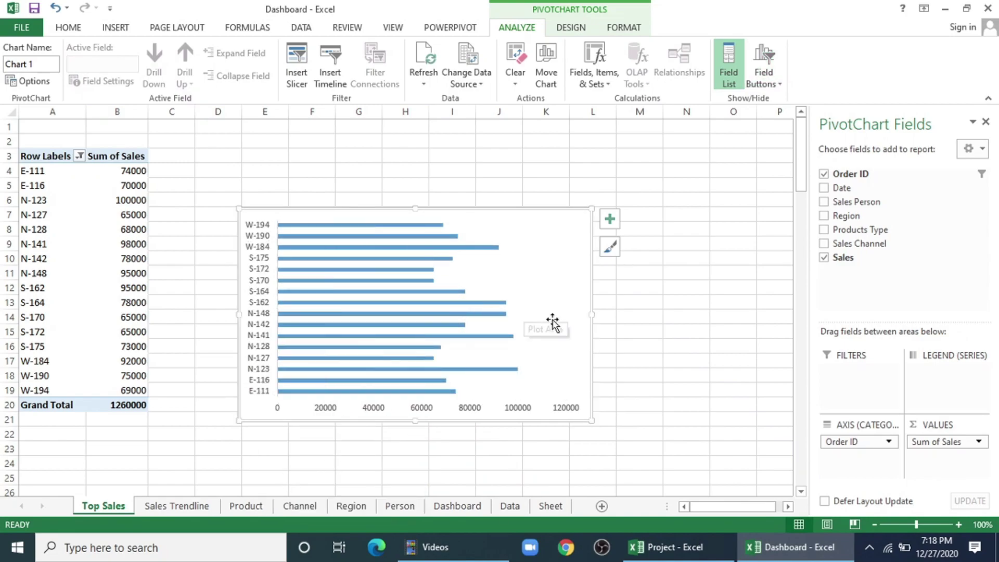
right_click(550, 321)
left_click(573, 224)
left_click(457, 506)
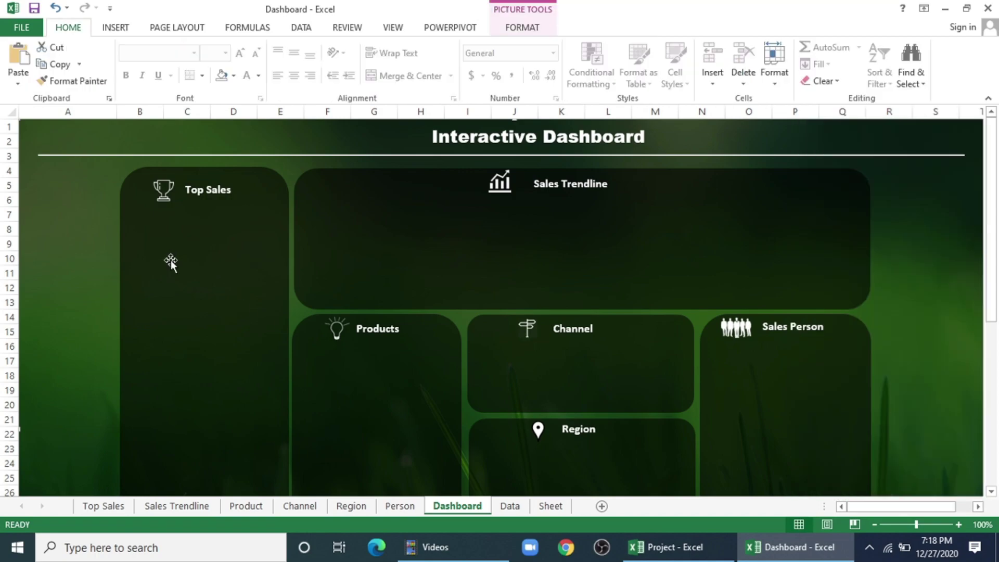
right_click(169, 259)
left_click(200, 315)
left_click_drag(425, 274, 287, 271)
Set the bar chart's area to no fill and no outline
left_click(627, 28)
left_click(390, 47)
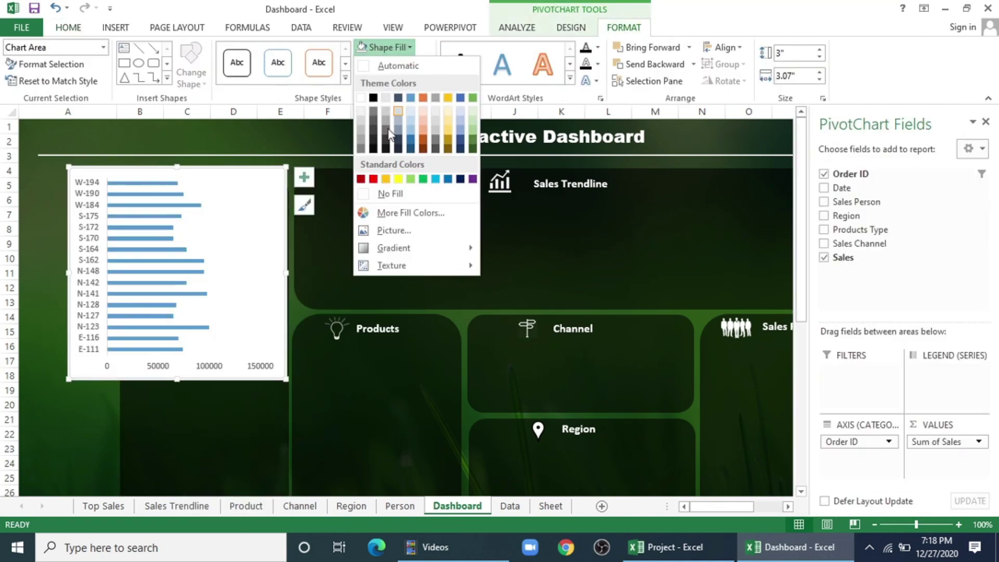
left_click(387, 196)
left_click(396, 64)
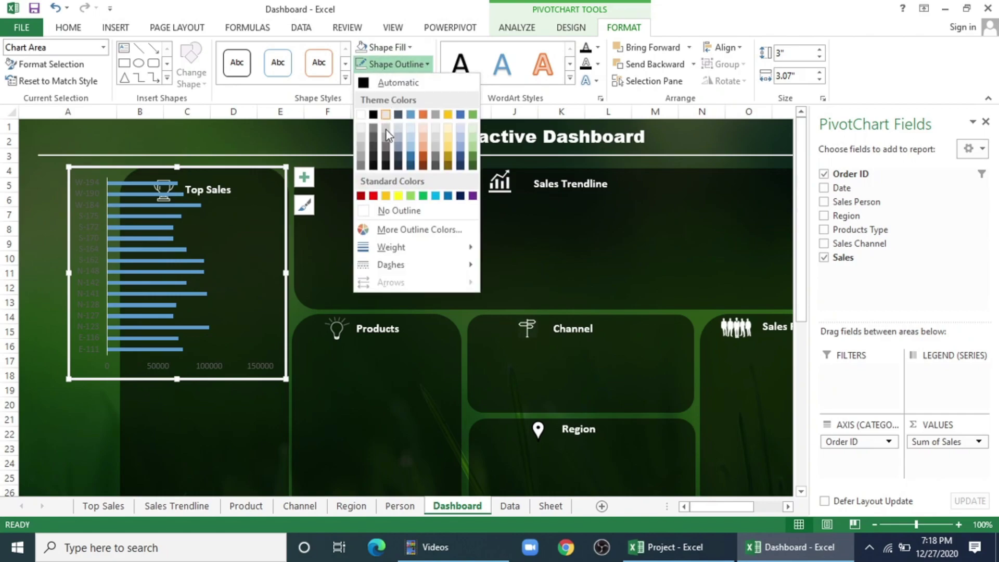
left_click(387, 211)
Make the bar chart's order ID labels and value axis labels white and bold
left_click(83, 240)
left_click(66, 30)
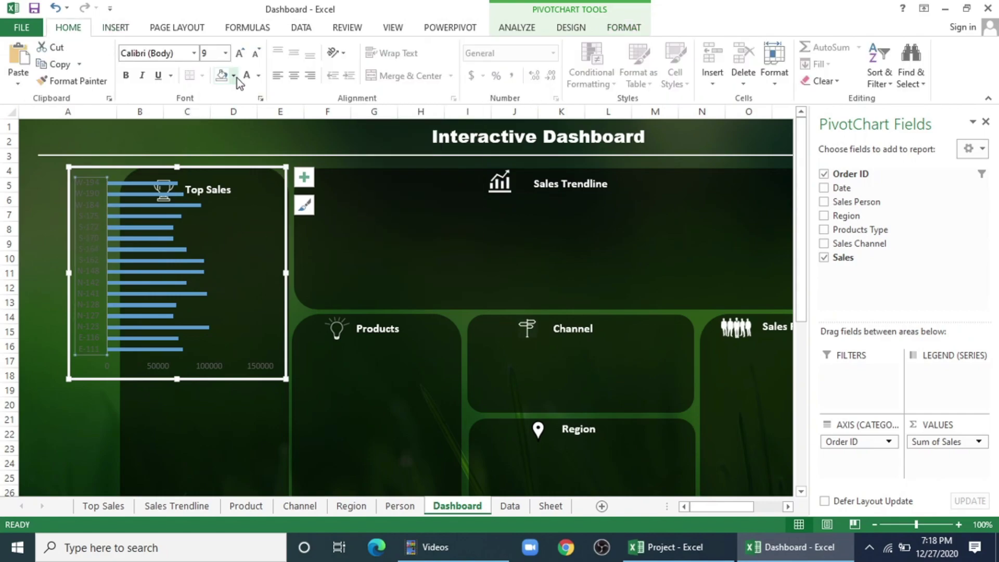
left_click(258, 76)
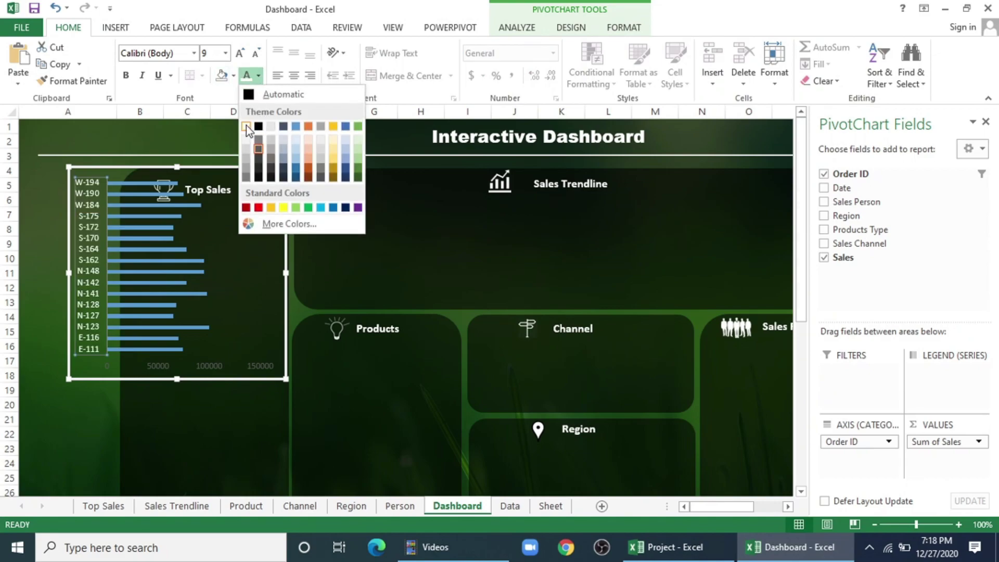
left_click(246, 127)
left_click(127, 77)
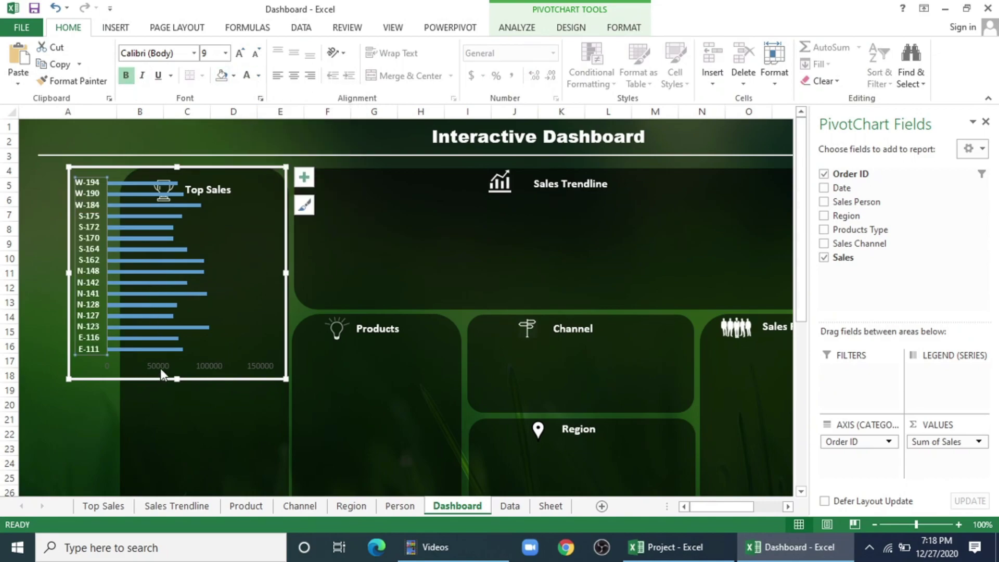
left_click(160, 367)
left_click(129, 77)
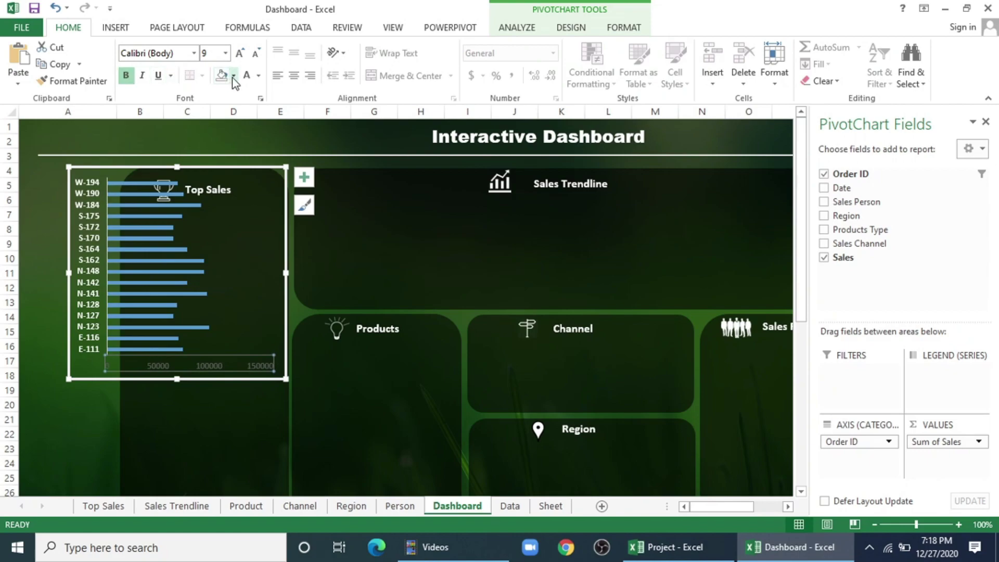
left_click(247, 75)
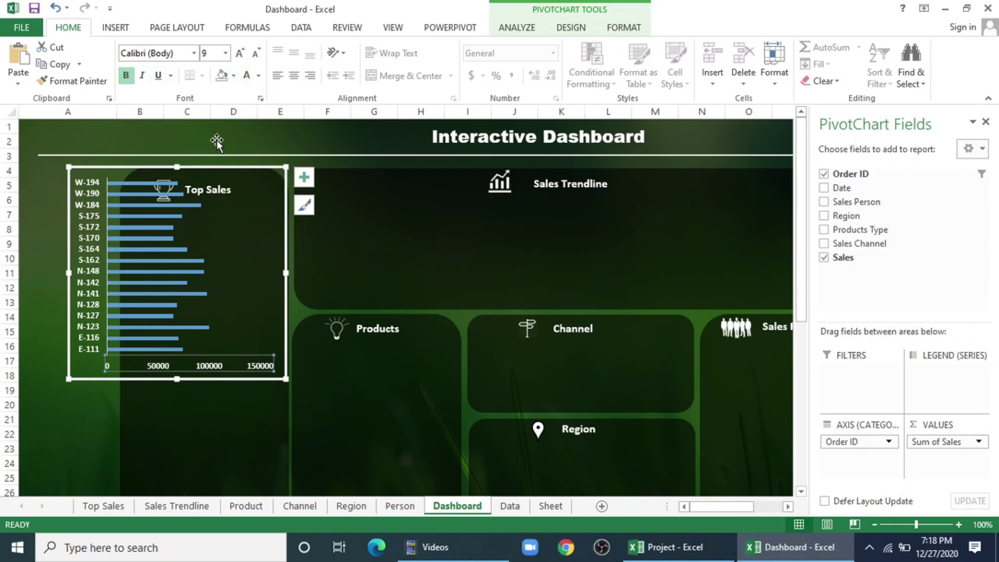
Fill the chart's bars with white
left_click(158, 194)
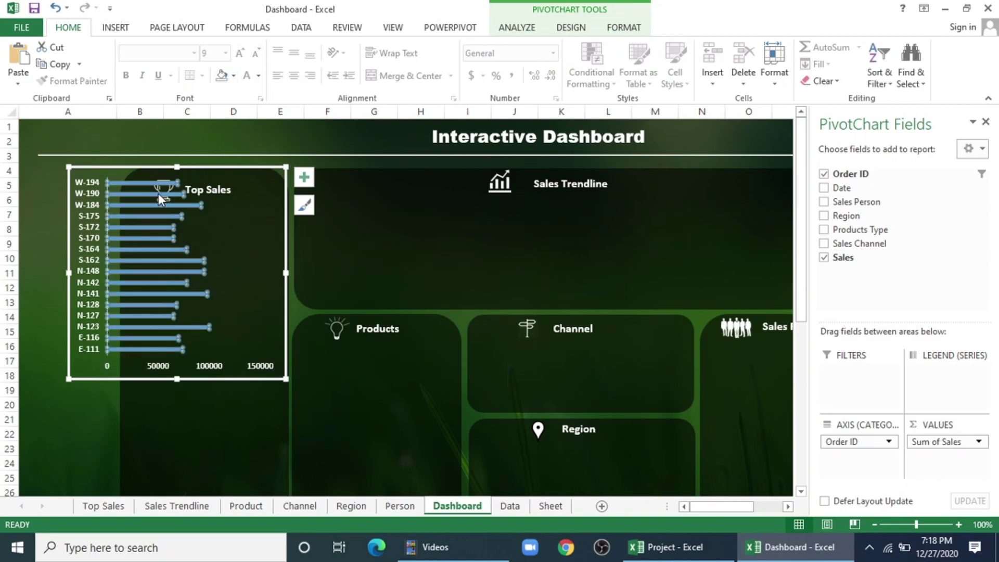
left_click(625, 28)
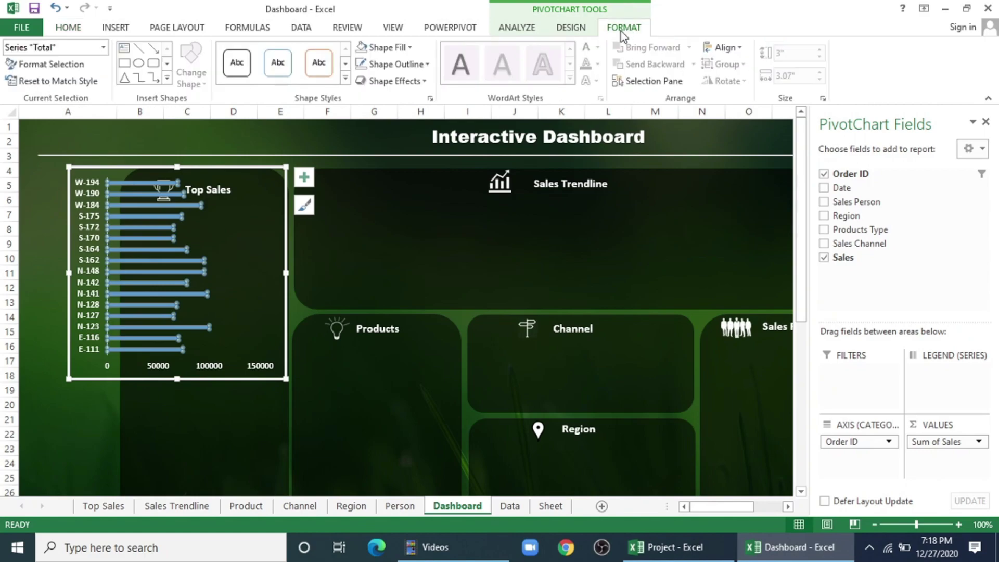
left_click(399, 48)
left_click(361, 97)
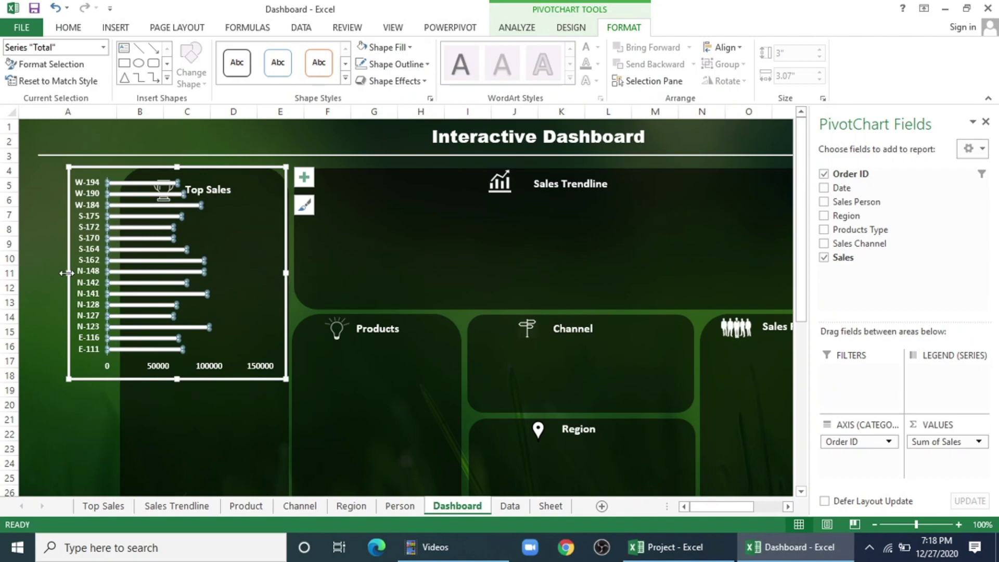
Narrow the bar chart to about 2.35 inches and lengthen it to fill the Top Sales panel beneath its heading
left_click_drag(69, 272, 118, 275)
left_click_drag(203, 379, 203, 459)
scroll(243, 392, "down", 3)
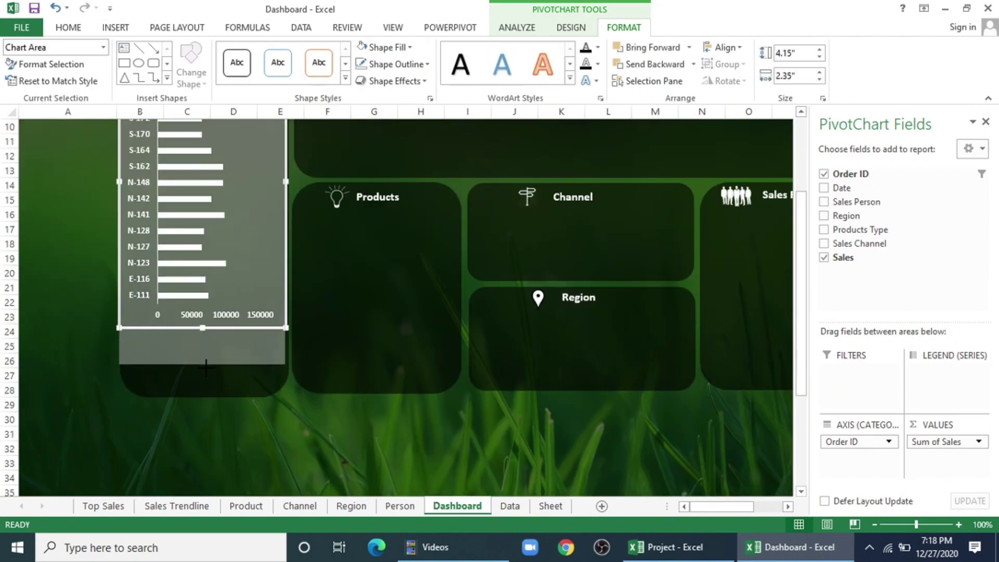
left_click_drag(206, 368, 206, 386)
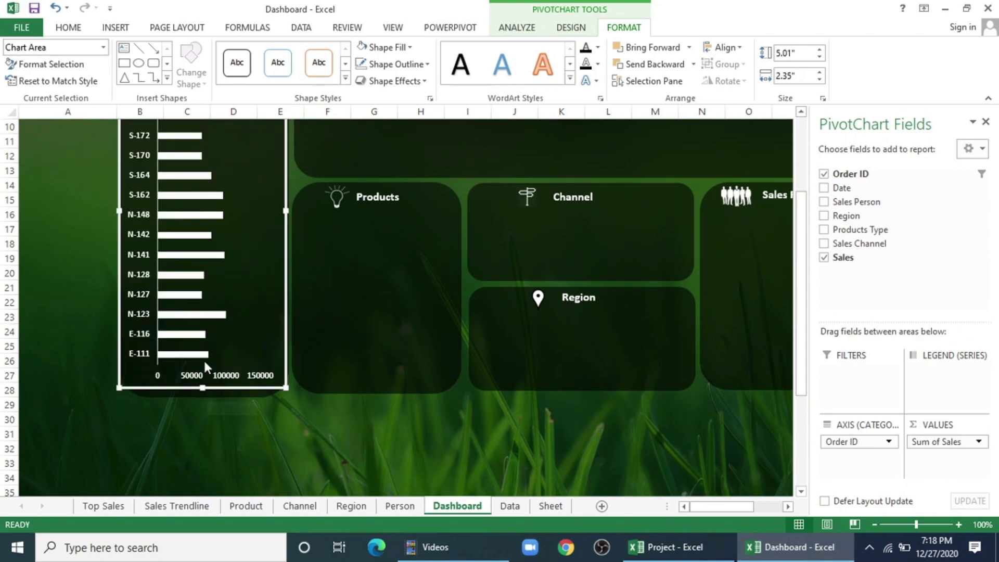
scroll(204, 364, "up", 3)
left_click(290, 176)
scroll(225, 198, "down", 6)
scroll(225, 198, "up", 6)
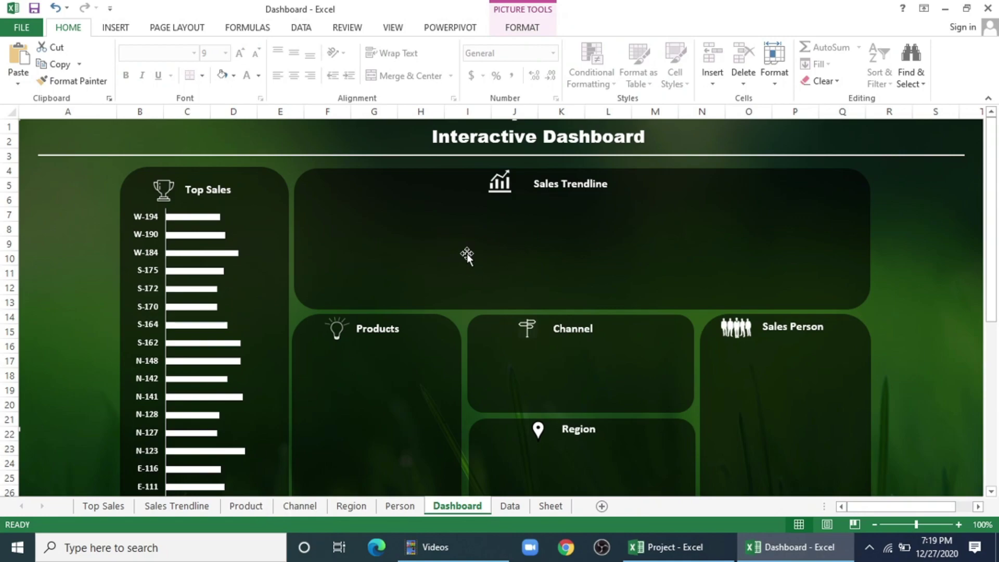
Build the Sales Trendline sheet's PivotTable with Sales as the summed values and Date as the rows
left_click(207, 506)
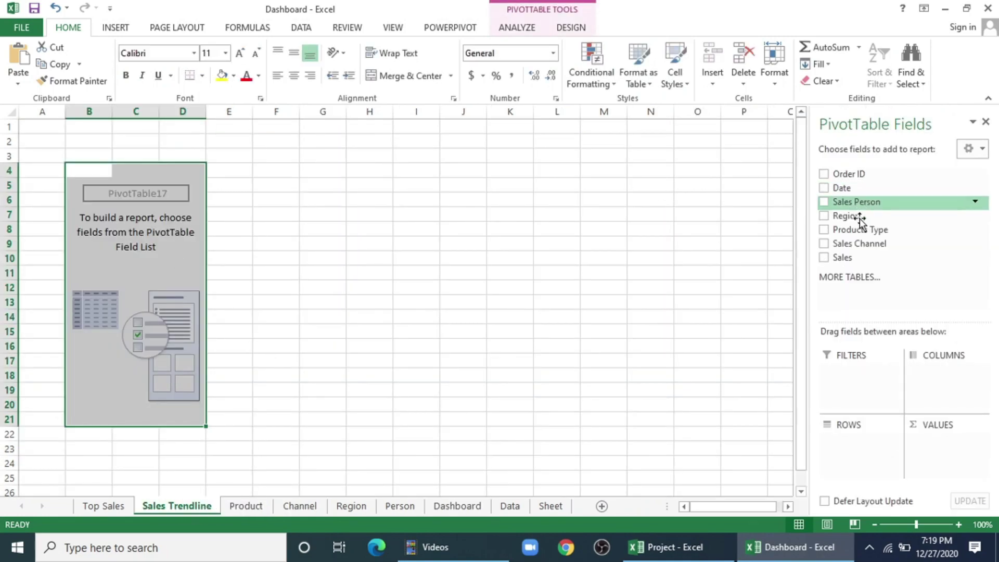
left_click_drag(865, 258, 944, 442)
left_click_drag(869, 189, 865, 445)
Group the Sales Trendline PivotTable's dates by Months and Years
scroll(136, 239, "down", 8)
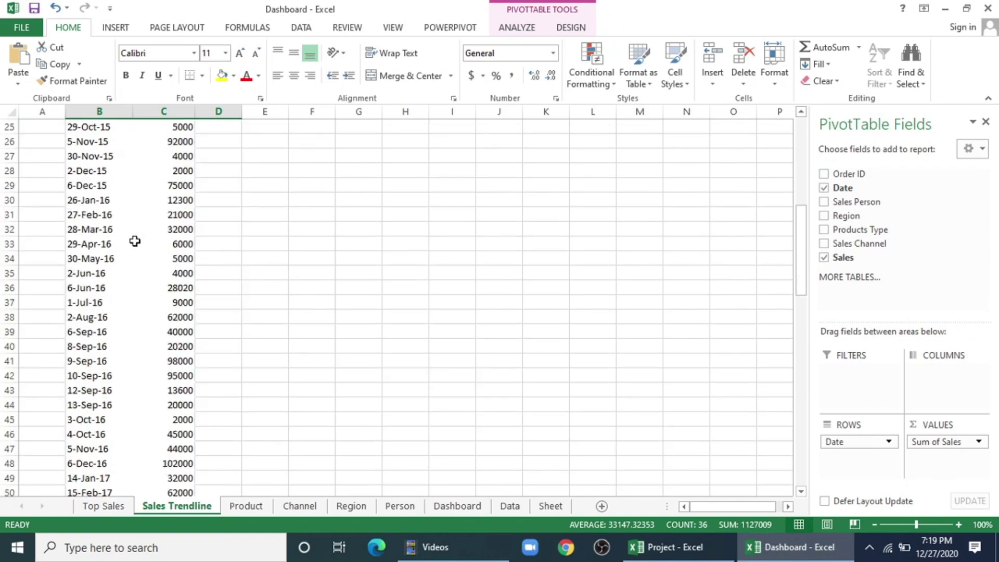
scroll(136, 239, "up", 8)
left_click(81, 202)
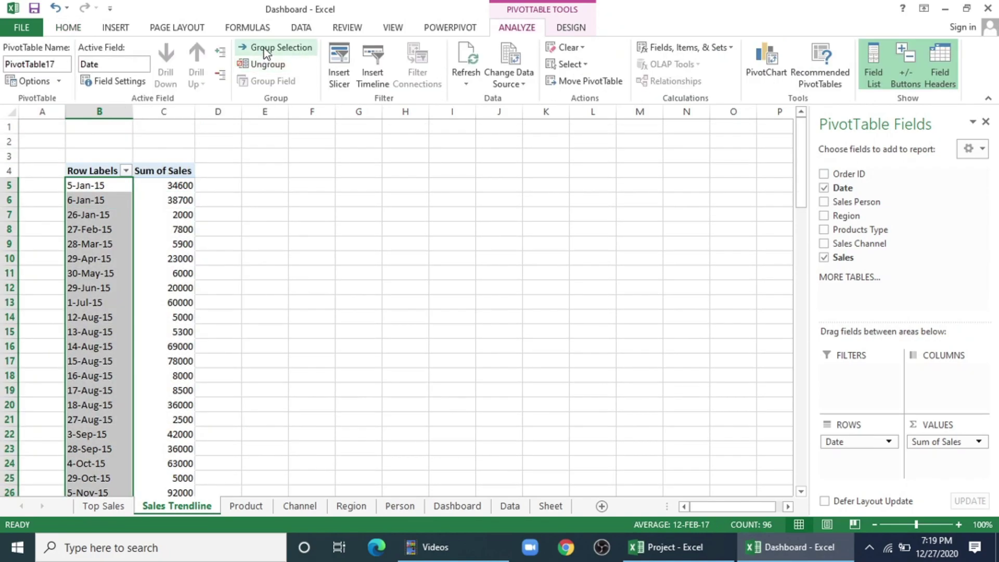
left_click(265, 50)
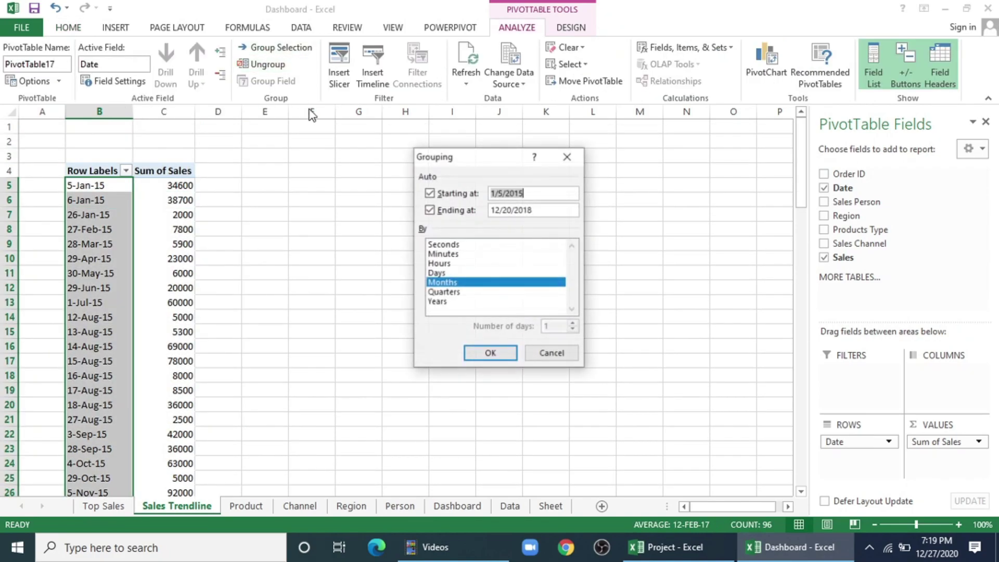
left_click(445, 304)
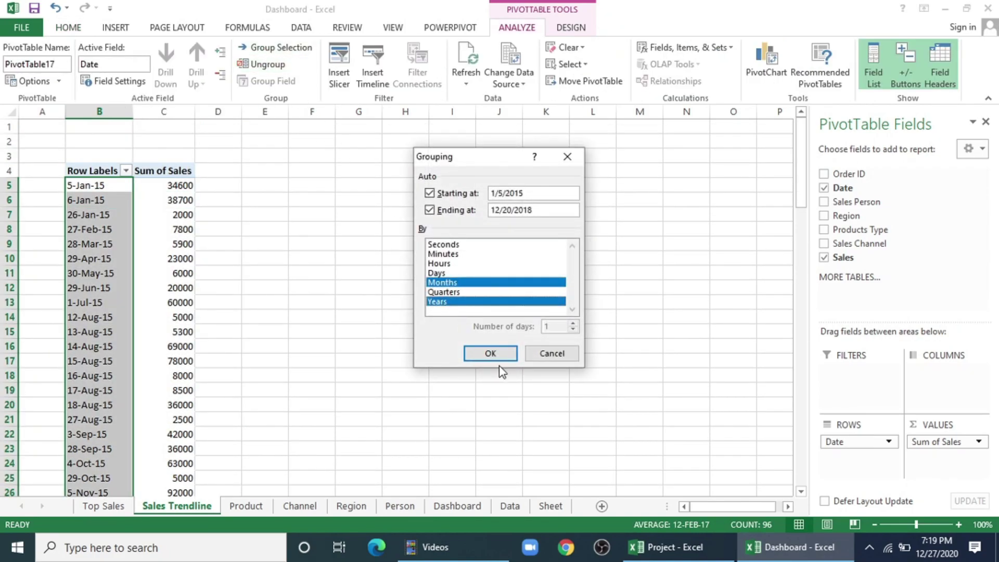
left_click(498, 354)
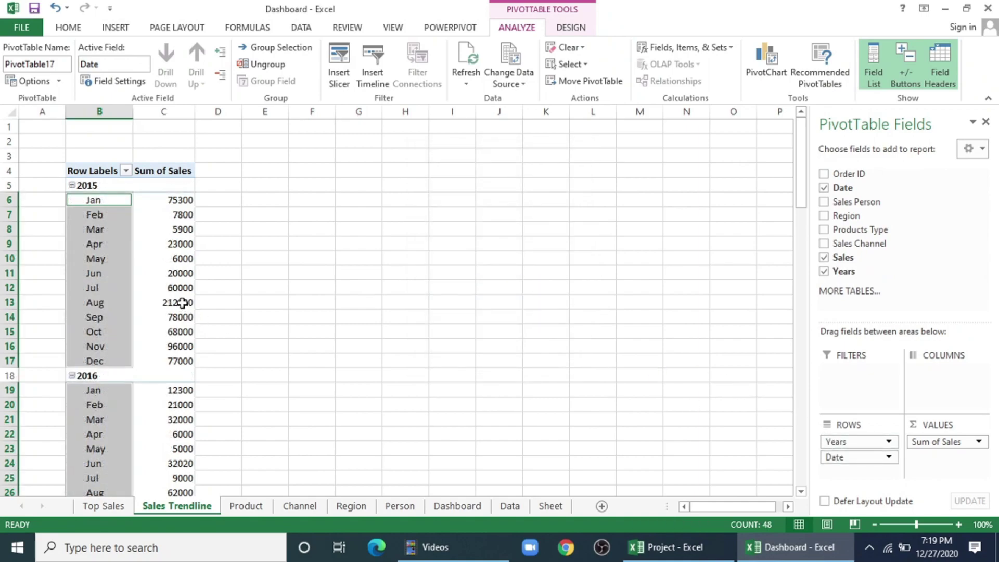
Insert a basic 2-D line PivotChart from the Sales Trendline PivotTable
left_click(183, 255)
left_click(104, 229)
left_click(122, 28)
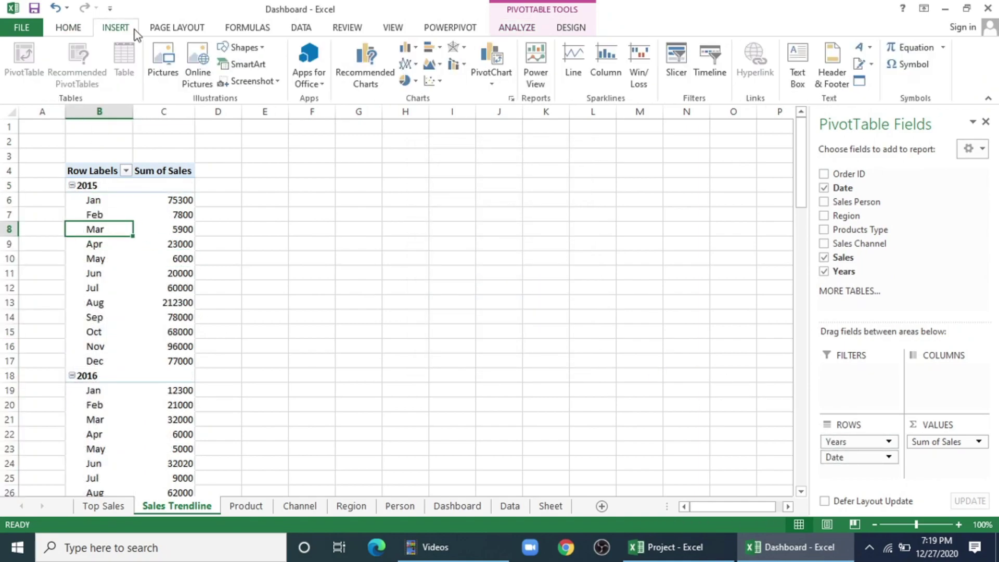
left_click(411, 64)
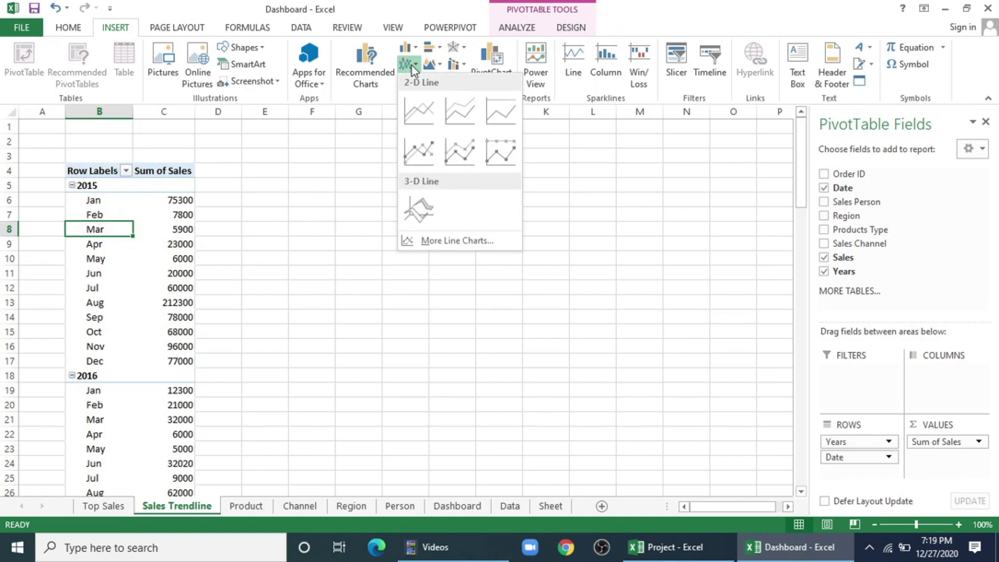
left_click(419, 110)
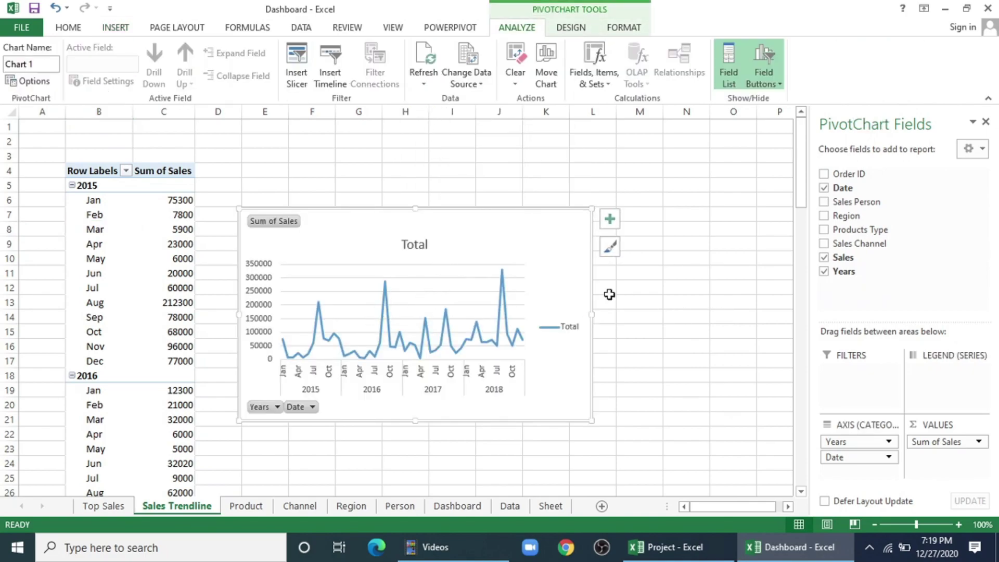
Hide all field buttons on the line chart and remove its title, legend and gridlines
right_click(271, 220)
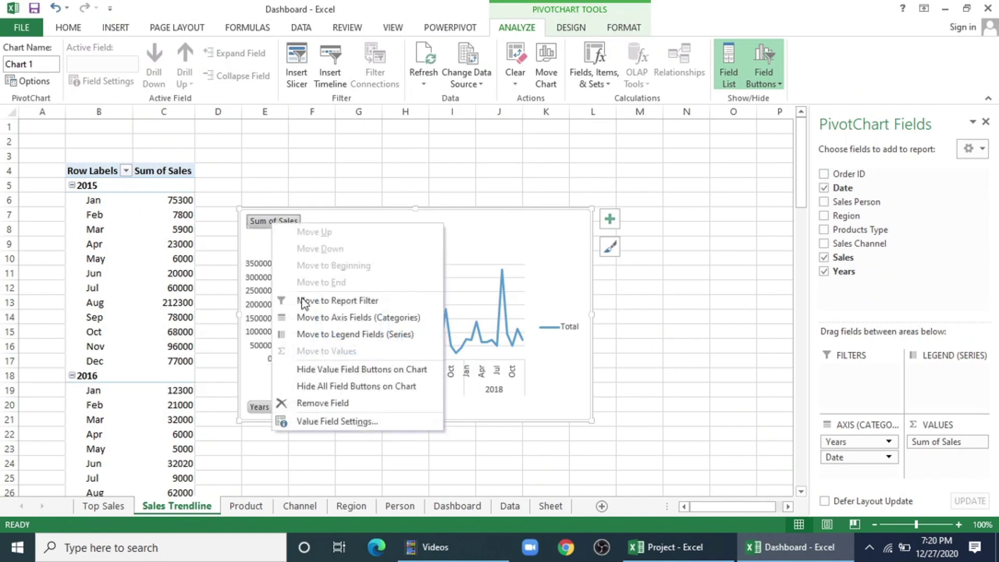
left_click(308, 386)
key("Delete")
left_click(426, 228)
key("Delete")
Paste the line chart onto the Dashboard sheet, widen it to about 6.56 inches and close the field list
right_click(499, 216)
left_click(520, 203)
left_click(457, 506)
right_click(376, 215)
left_click(405, 278)
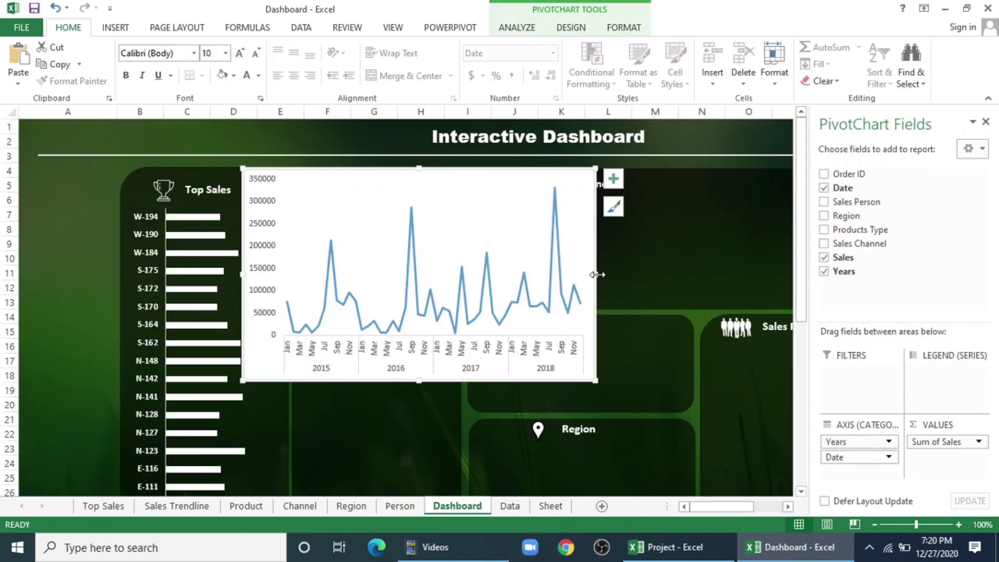
left_click_drag(598, 275, 705, 274)
left_click(987, 124)
Remove the line chart's fill and outline and move it to the upper-left corner of the Sales Trendline panel
left_click(623, 27)
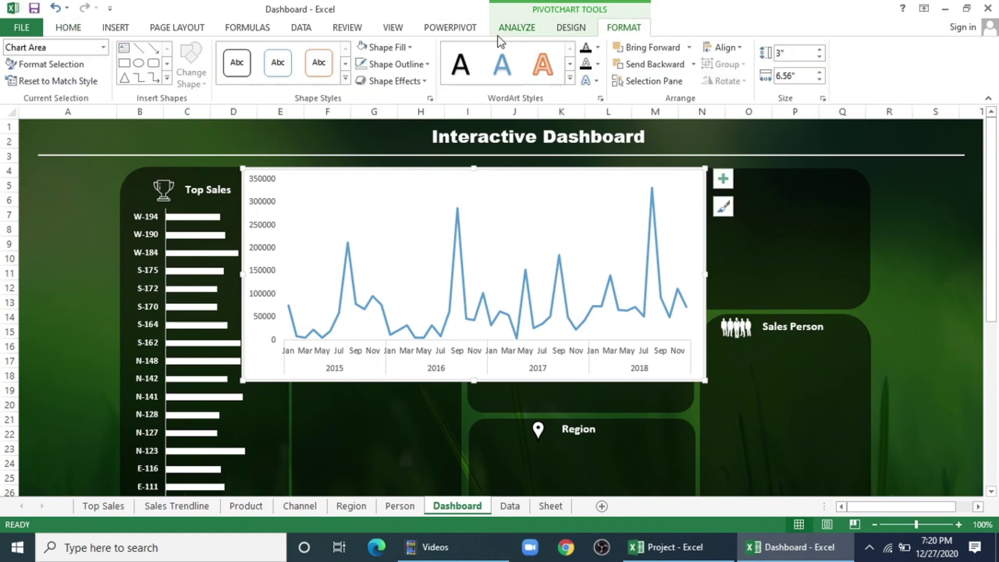
left_click(389, 46)
left_click(382, 197)
left_click(382, 64)
left_click(385, 212)
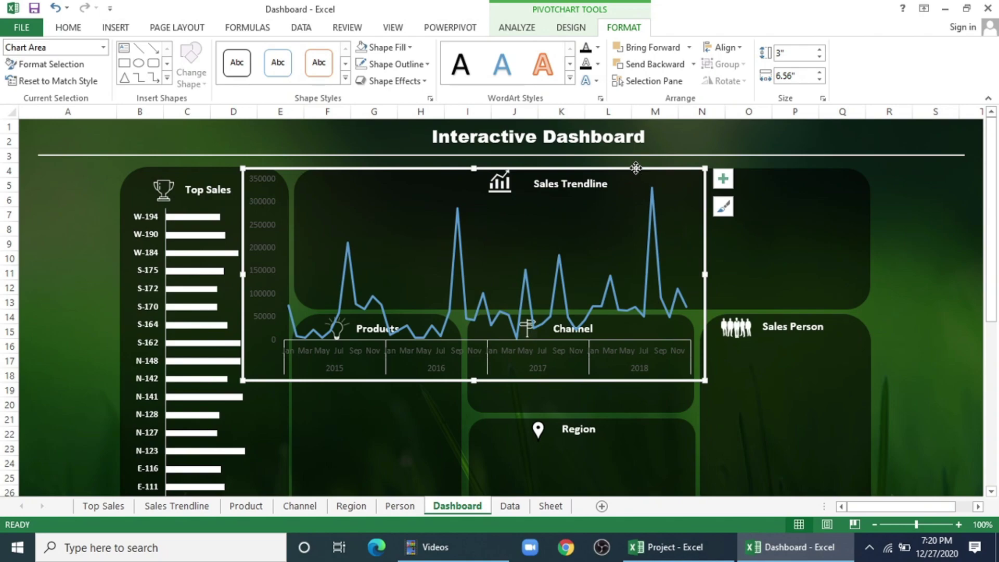
left_click_drag(635, 168, 689, 177)
Try to recolor the line chart's series white with a shape fill
left_click(510, 222)
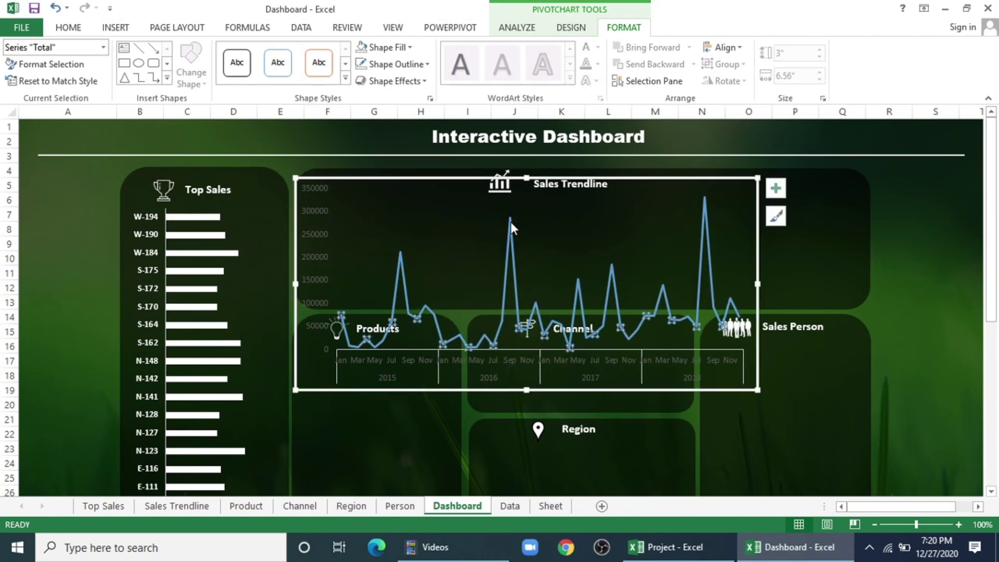
left_click(405, 52)
left_click(361, 98)
left_click(507, 250)
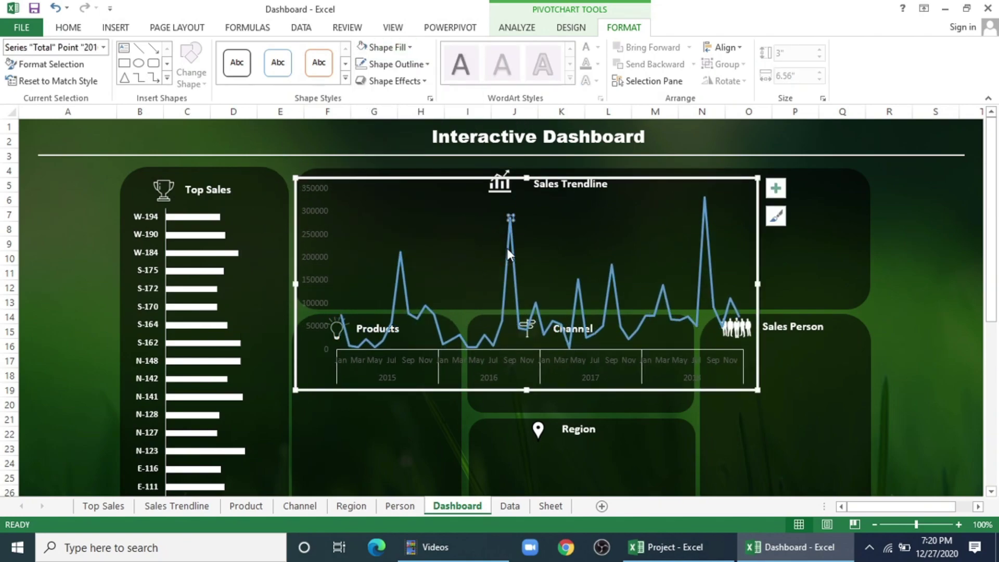
Make the line chart's value axis labels and month and year labels white and bold
left_click(306, 227)
left_click(320, 222)
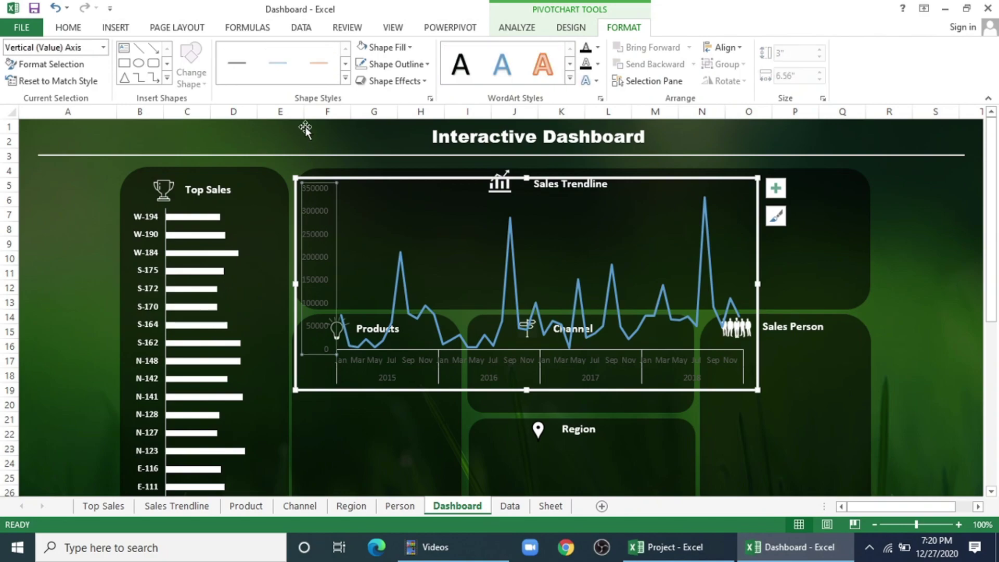
left_click(68, 27)
left_click(247, 76)
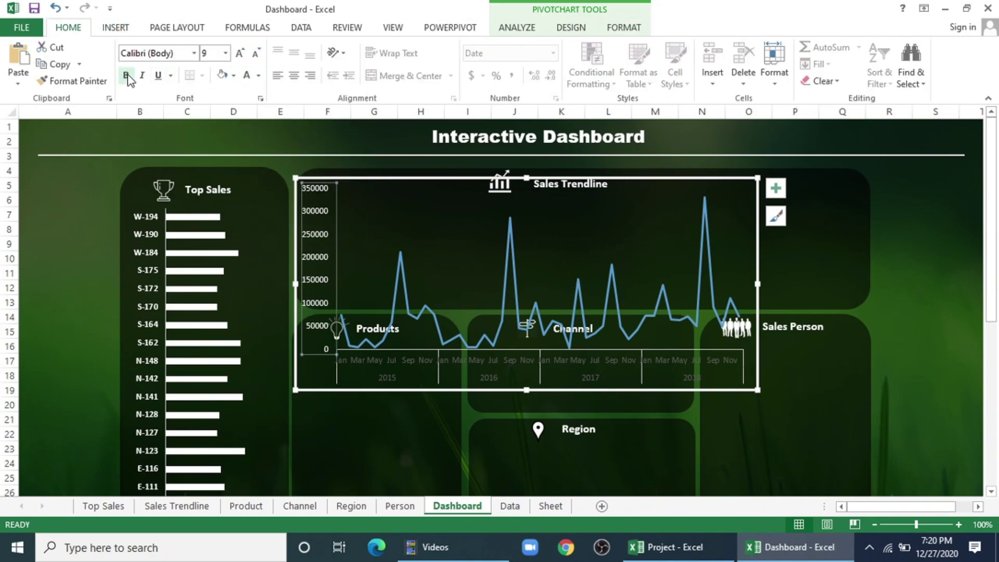
left_click(127, 76)
left_click(431, 369)
left_click(247, 75)
left_click(126, 75)
Format the line chart's data series as a solid white line
right_click(511, 249)
left_click(574, 423)
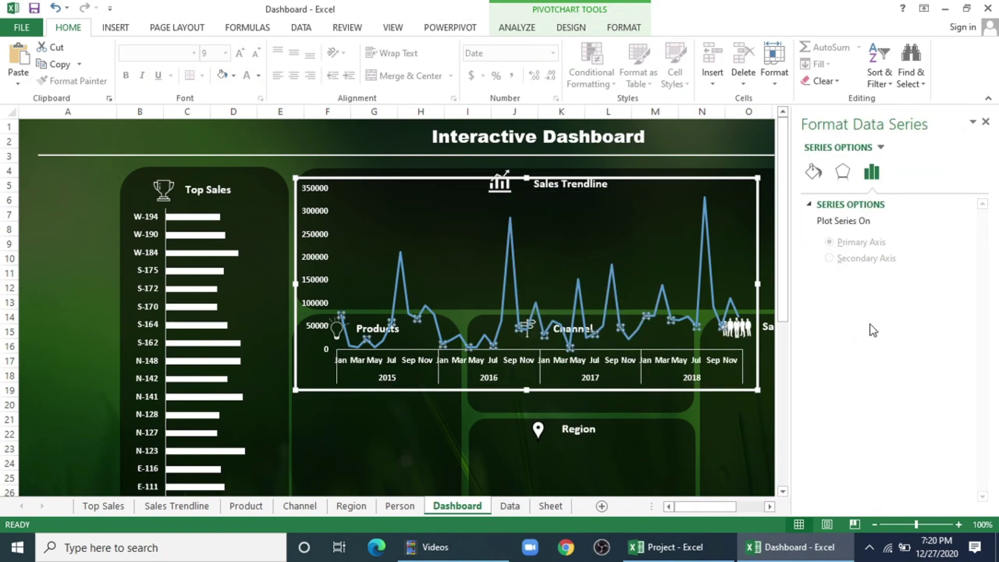
left_click(813, 172)
left_click(834, 263)
left_click(948, 324)
left_click(878, 349)
left_click(986, 122)
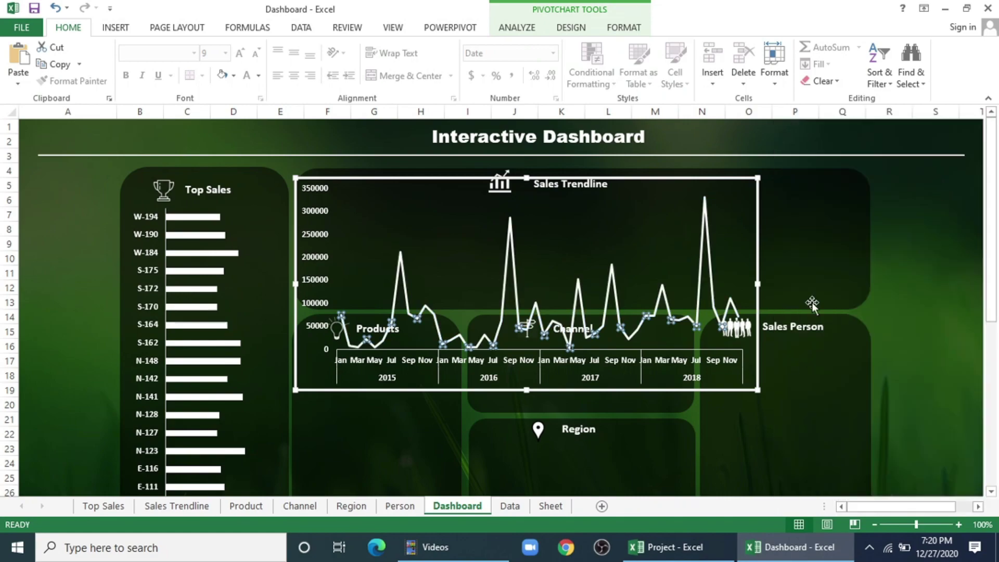
Shorten and widen the line chart to fit the Sales Trendline panel
left_click_drag(527, 390, 527, 302)
left_click_drag(756, 240, 861, 237)
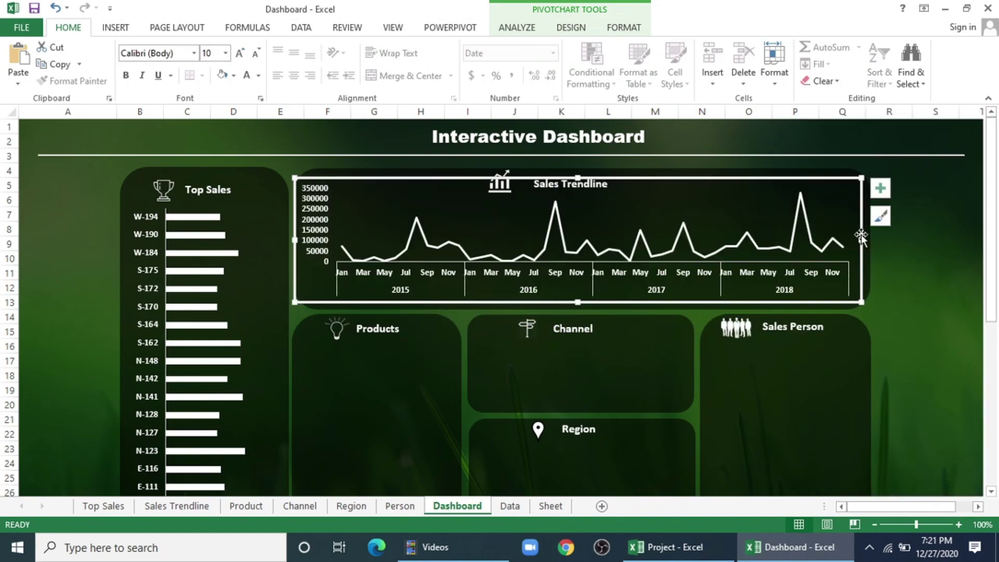
Switch the line chart's value axis to a logarithmic scale with base 10
left_click(810, 234)
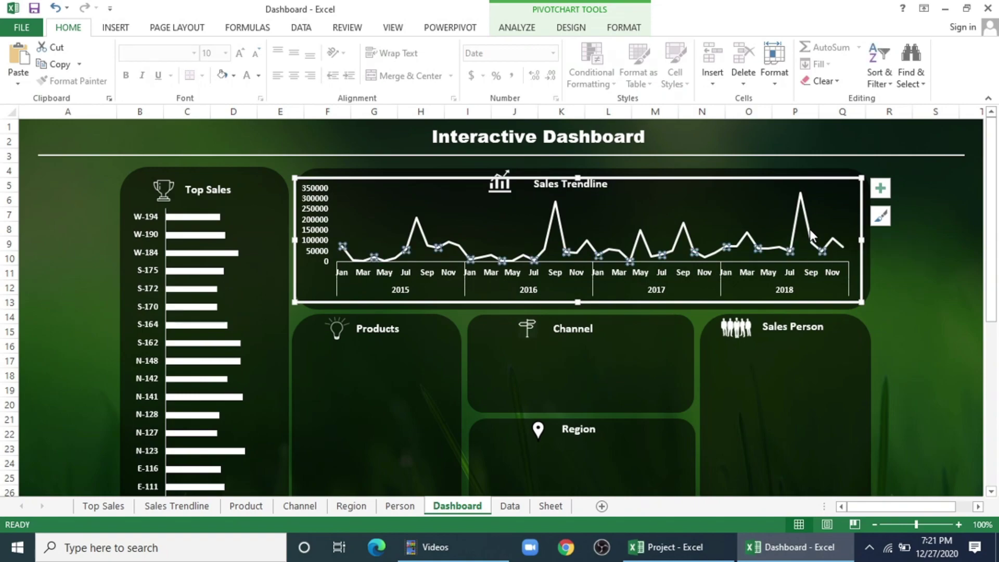
right_click(809, 228)
left_click(859, 403)
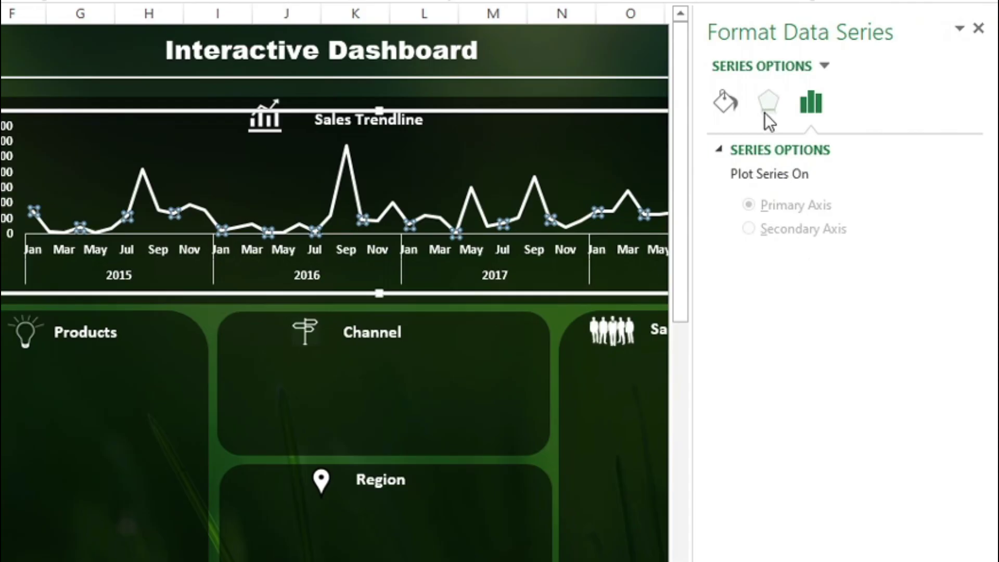
left_click(768, 105)
left_click(824, 65)
key("Escape")
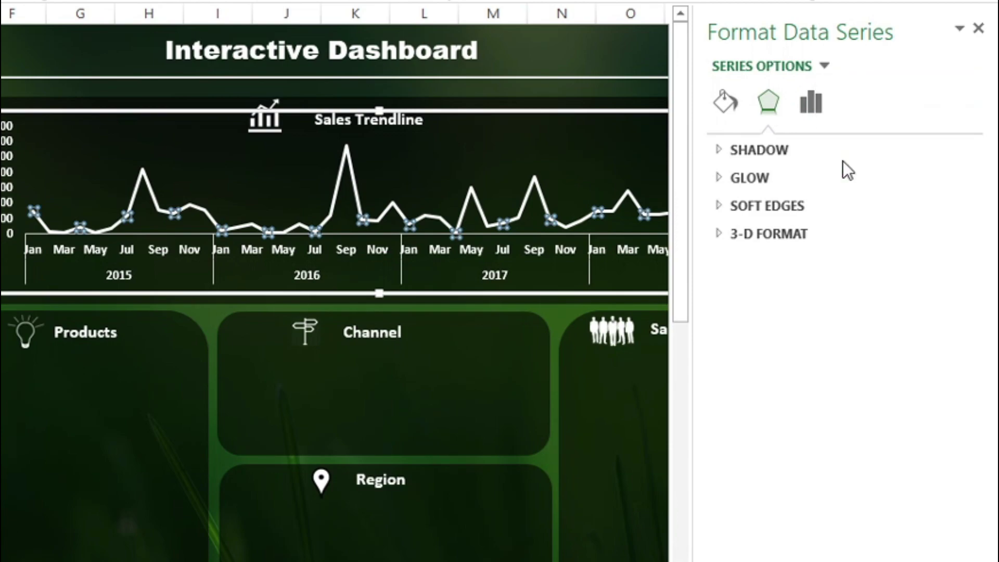
left_click(846, 109)
scroll(786, 341, "down", 1)
left_click(737, 460)
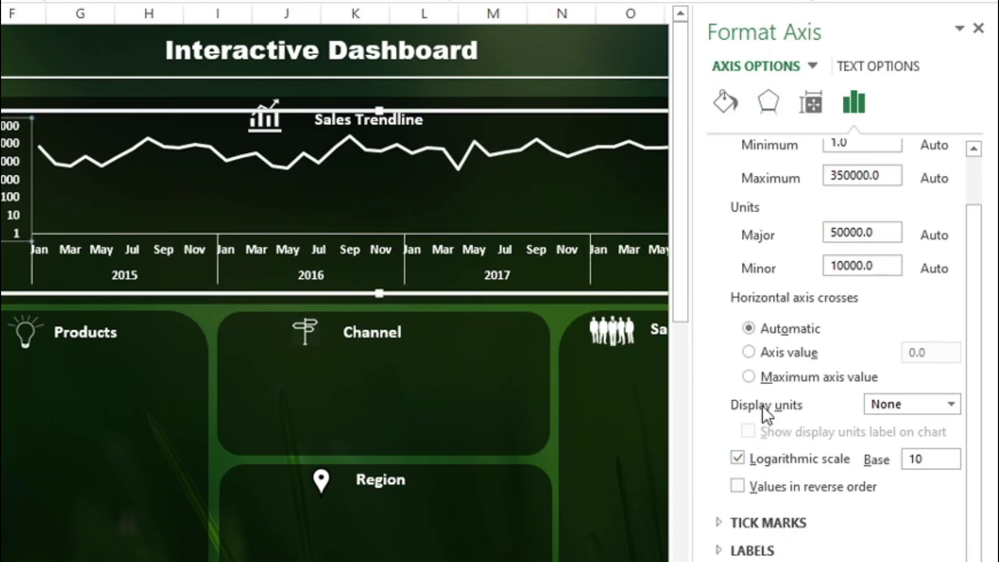
Turn on the smoothed line option for the trendline series, then deselect the chart
right_click(342, 156)
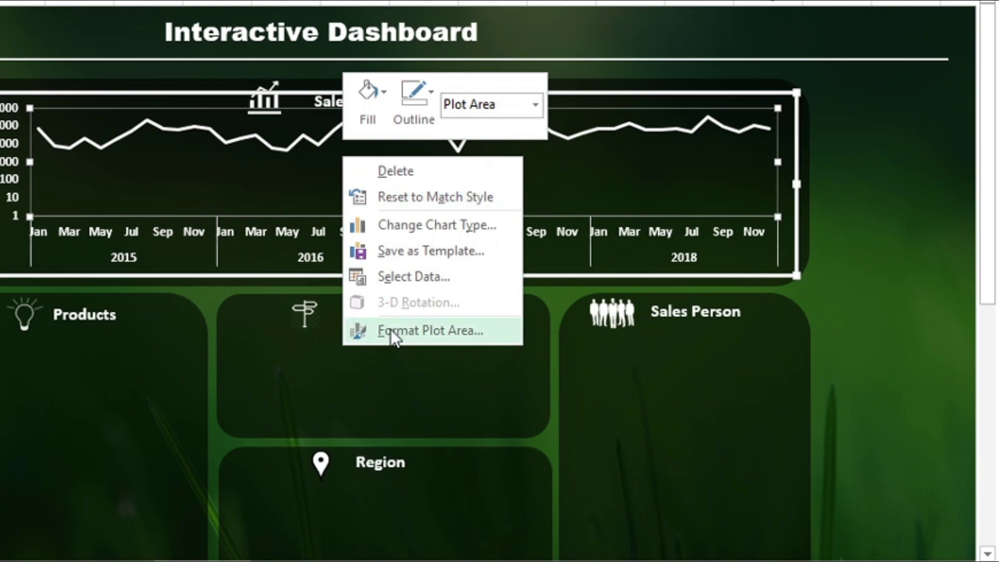
left_click(391, 329)
left_click(850, 47)
left_click(870, 169)
scroll(876, 335, "down", 2)
left_click(752, 552)
left_click(979, 9)
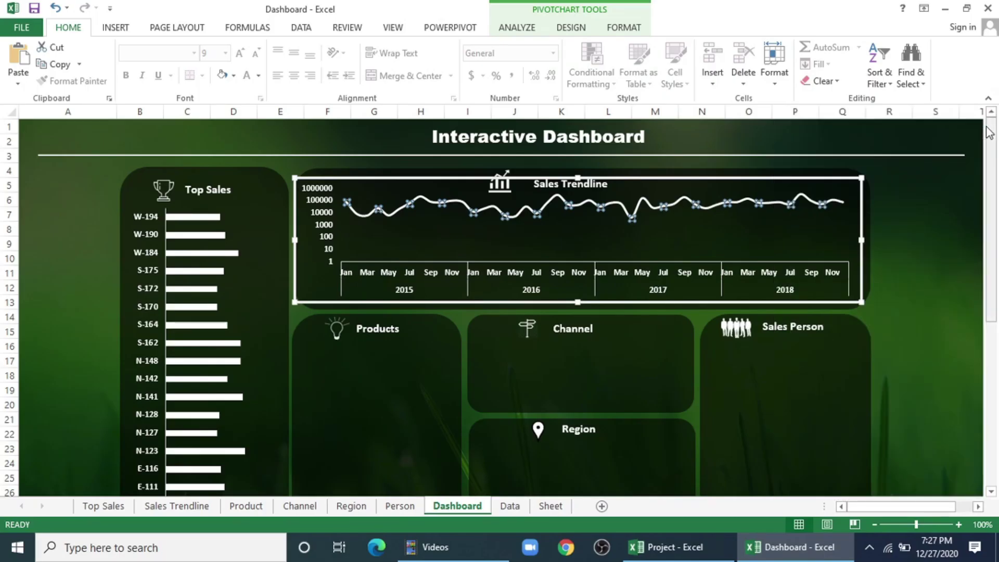
left_click(916, 234)
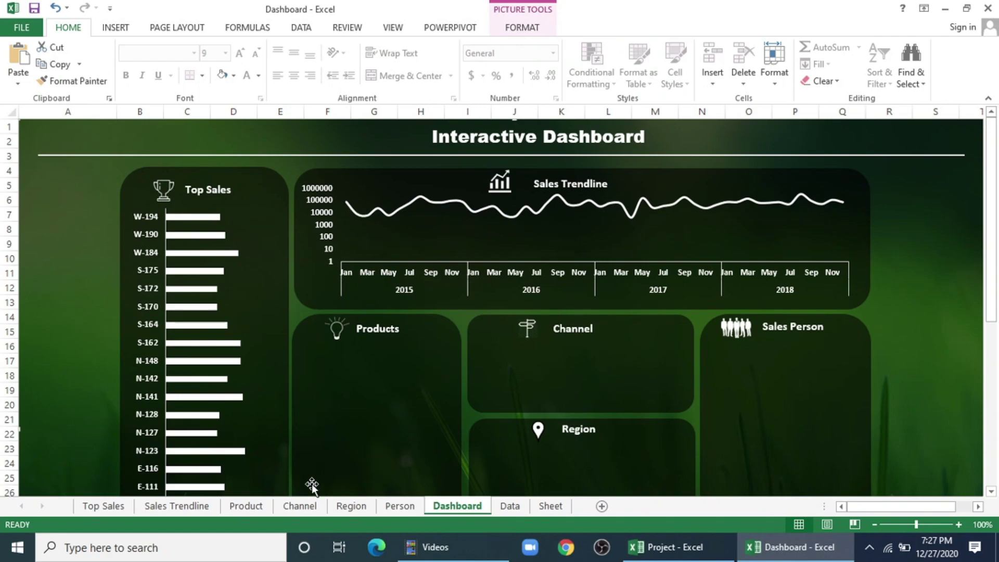
Build the Product sheet's PivotTable with Sales as the summed values and Products Type as the rows
left_click(234, 504)
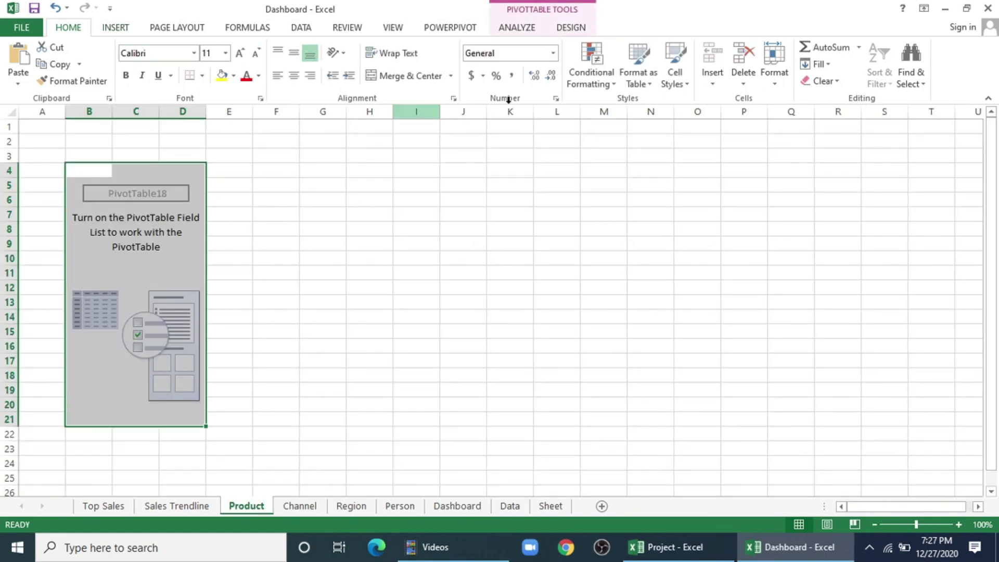
left_click(873, 65)
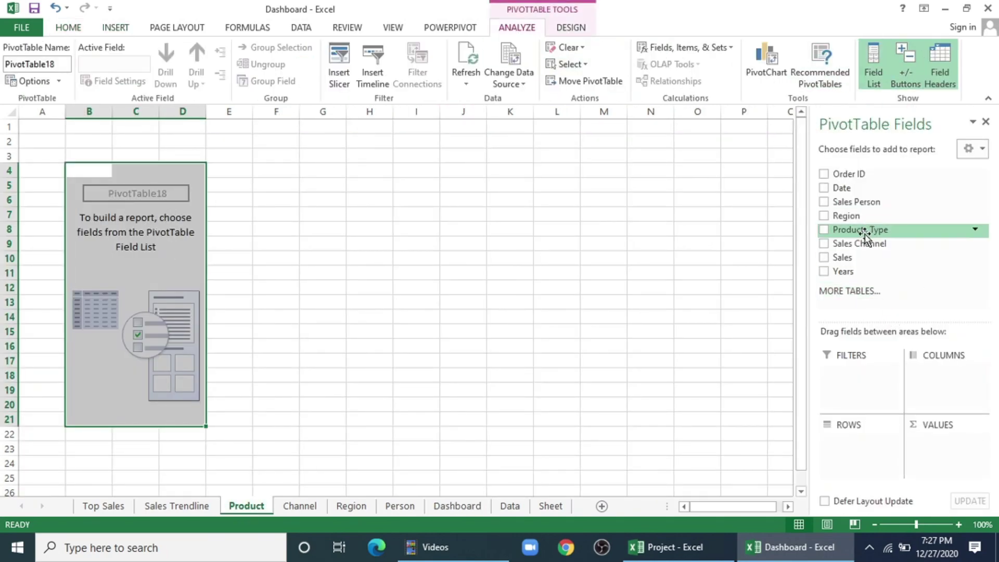
left_click_drag(853, 257, 945, 460)
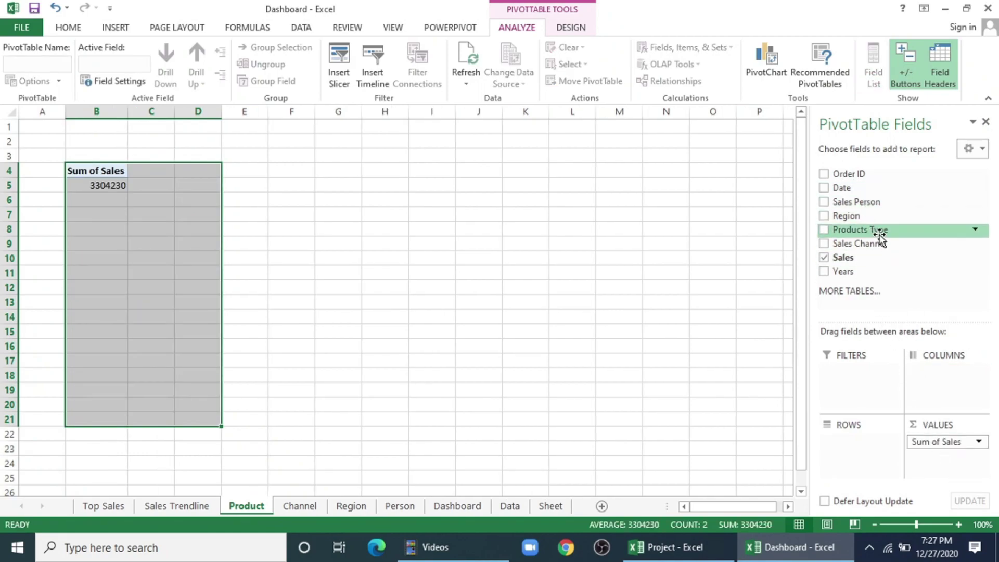
left_click_drag(879, 230, 878, 462)
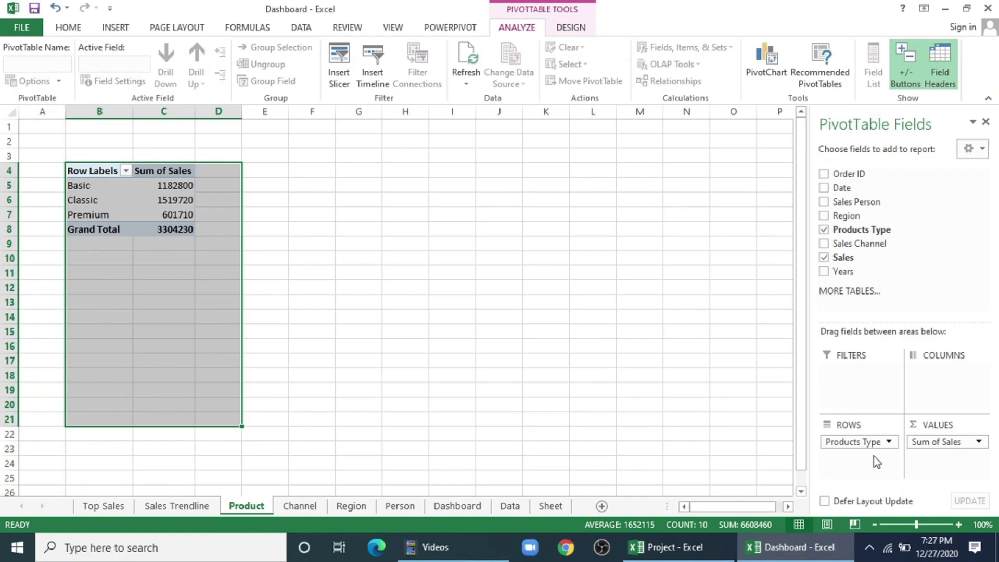
Insert a basic 2-D area PivotChart from the Product PivotTable
left_click(123, 200)
left_click(115, 28)
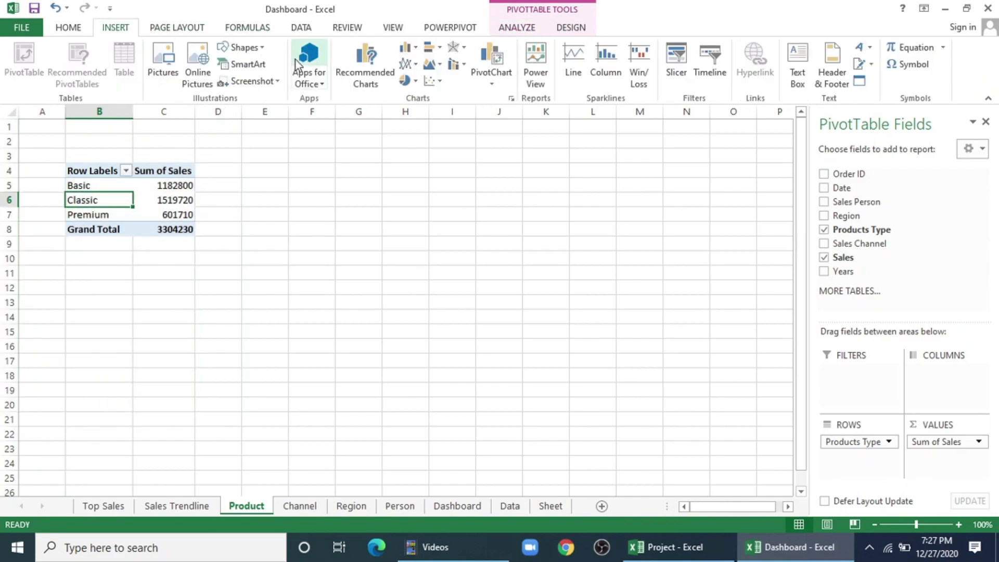
left_click(433, 63)
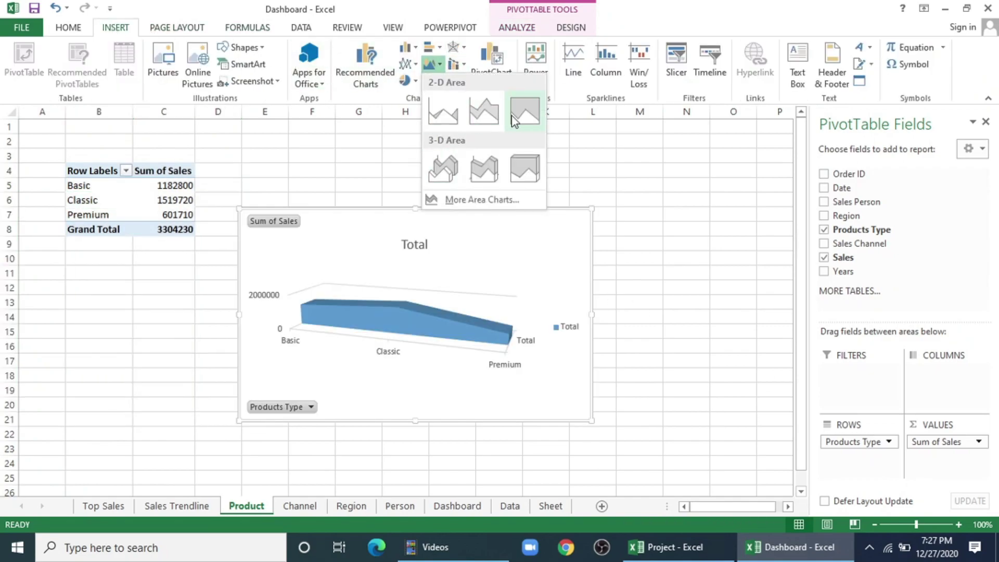
left_click(443, 111)
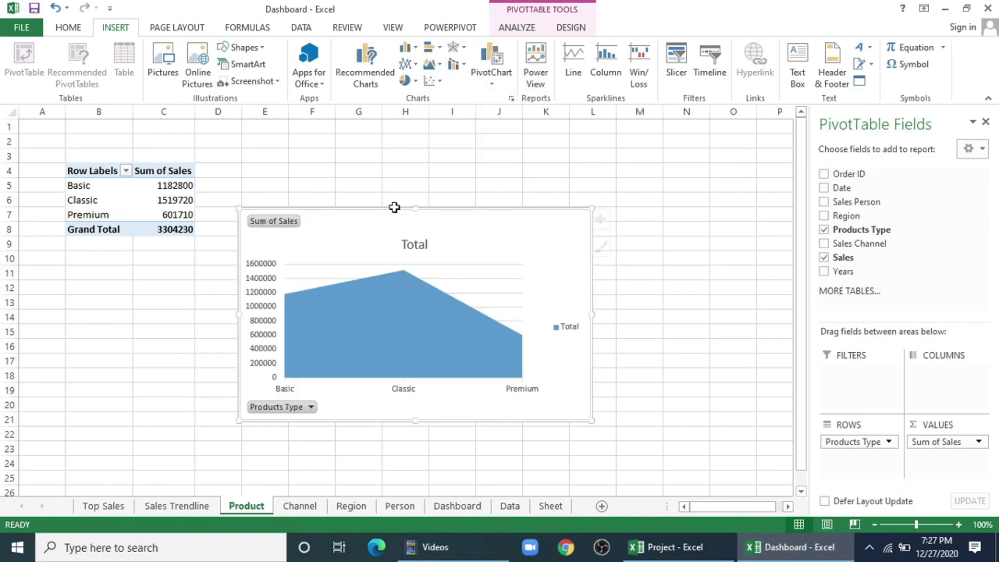
Hide all field buttons on the area chart and delete its title, legend and gridlines
right_click(280, 220)
left_click(320, 388)
left_click(413, 222)
key("Delete")
left_click(552, 314)
key("Delete")
left_click(513, 287)
key("Delete")
Paste the Product area chart onto the Dashboard sheet at the Products panel
left_click(464, 281)
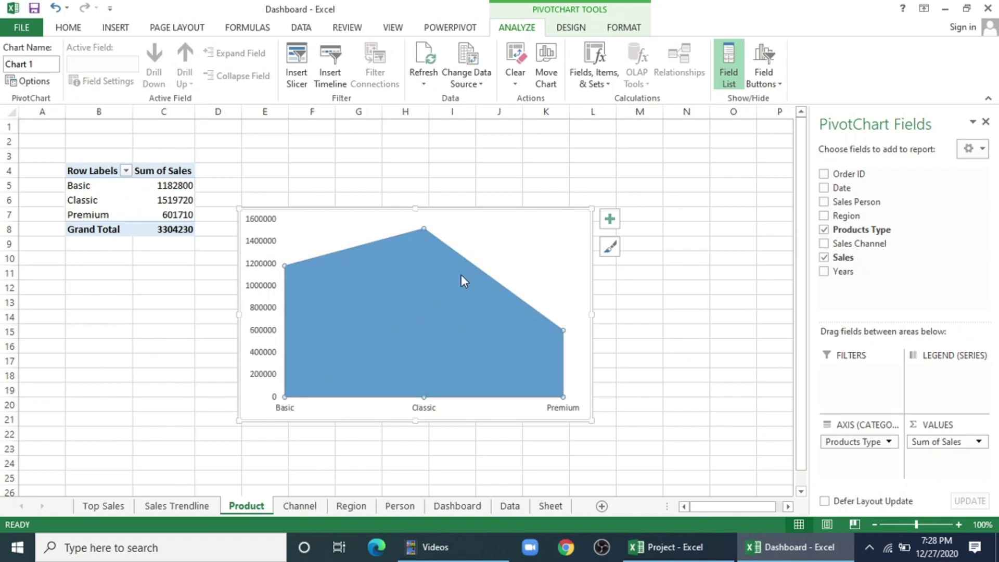
right_click(532, 226)
right_click(517, 217)
left_click(535, 226)
left_click(458, 506)
left_click(364, 361)
right_click(364, 361)
left_click(384, 169)
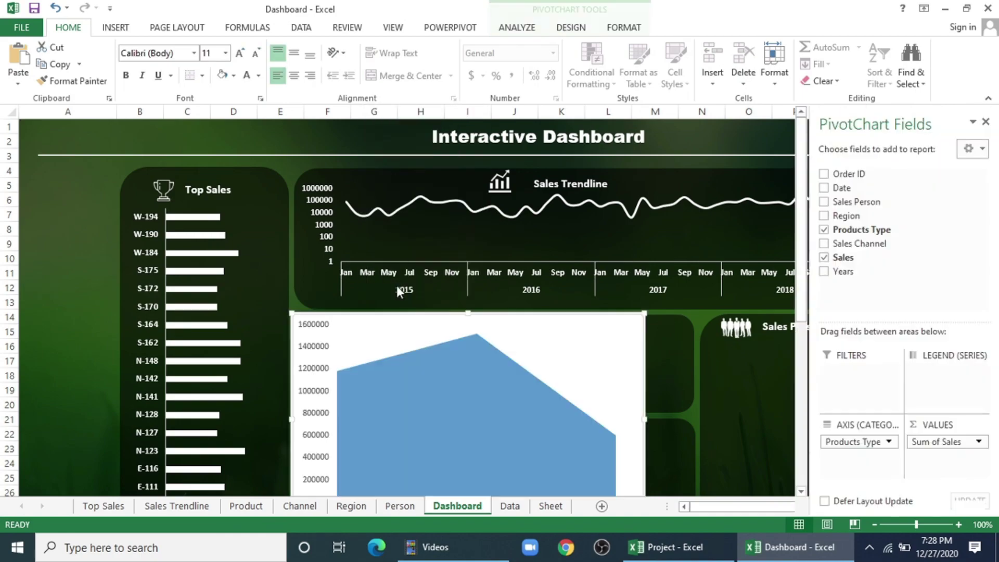
Remove the area chart's background fill and outline
scroll(396, 290, "down", 5)
left_click(624, 27)
left_click(388, 47)
left_click(390, 194)
left_click(396, 63)
left_click(393, 211)
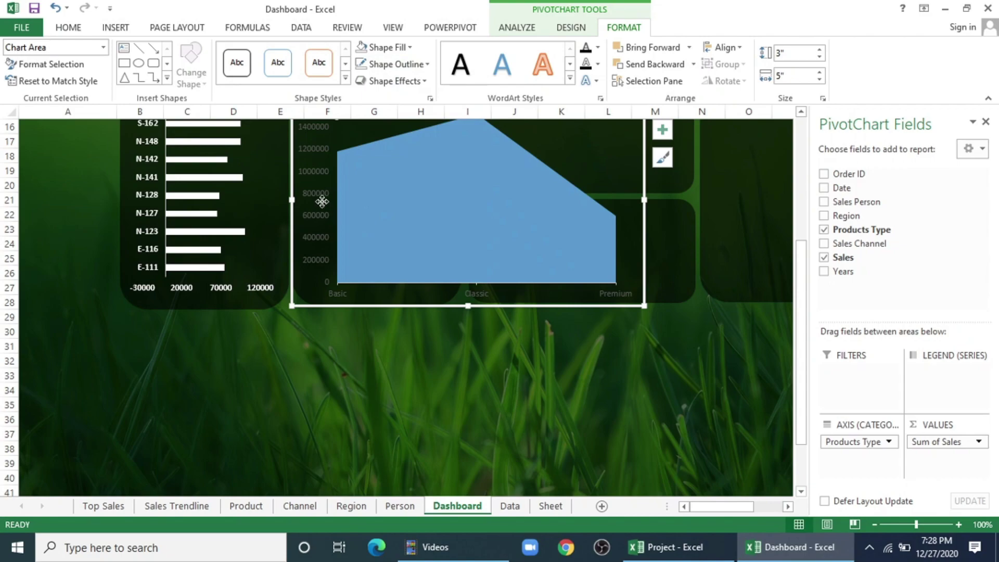
Make the value and category axis labels of the Products area chart white and bold
left_click(312, 200)
left_click(63, 28)
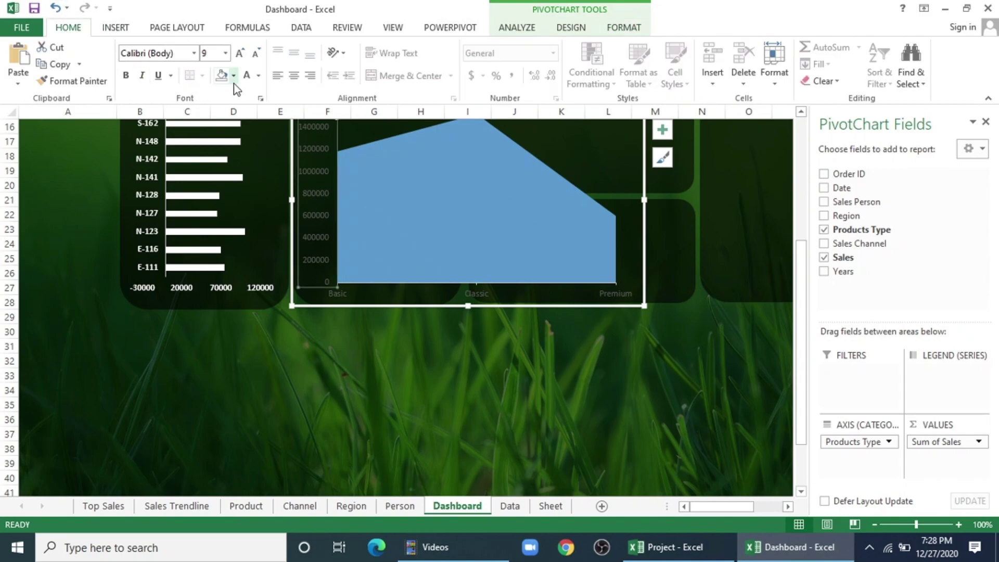
left_click(248, 78)
left_click(124, 77)
left_click(348, 289)
left_click(247, 76)
left_click(126, 75)
Resize the area chart to fit inside the Products panel, beneath its heading
scroll(463, 376, "up", 5)
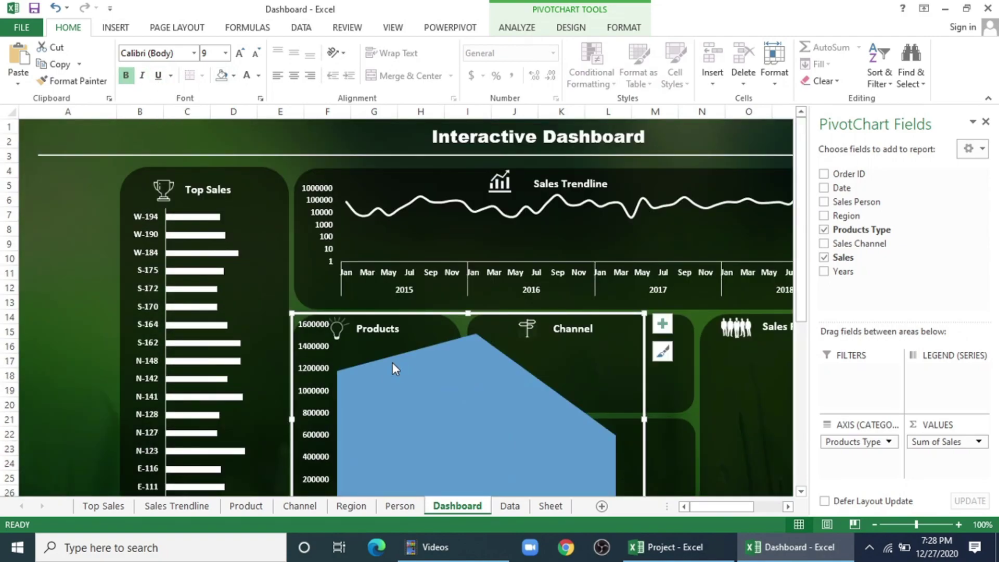
scroll(545, 362, "down", 5)
left_click_drag(647, 239, 458, 257)
scroll(449, 361, "up", 5)
scroll(449, 360, "up", 1)
left_click_drag(374, 313, 374, 327)
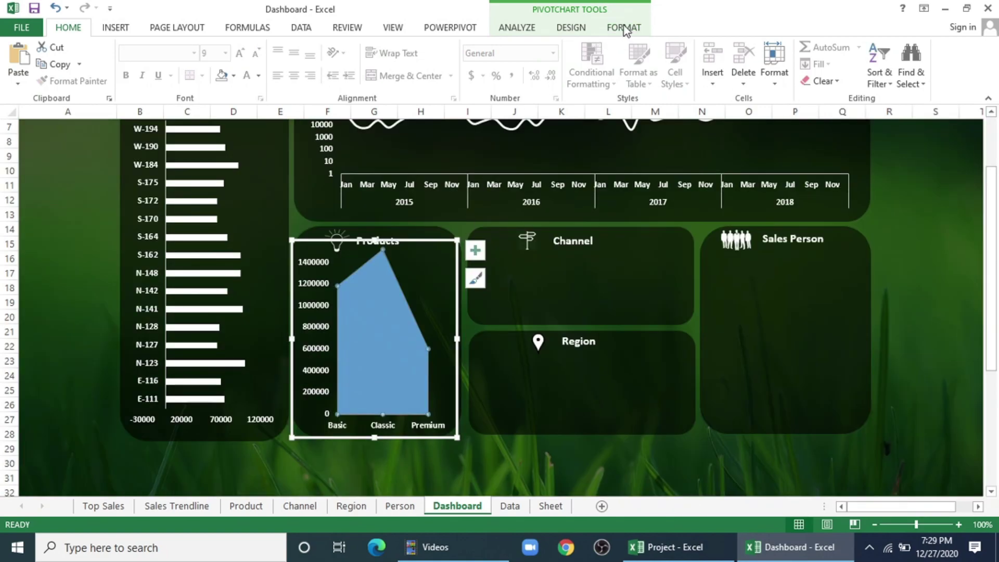
Fill the area chart's data series with the standard light green colour
left_click(624, 29)
left_click(387, 47)
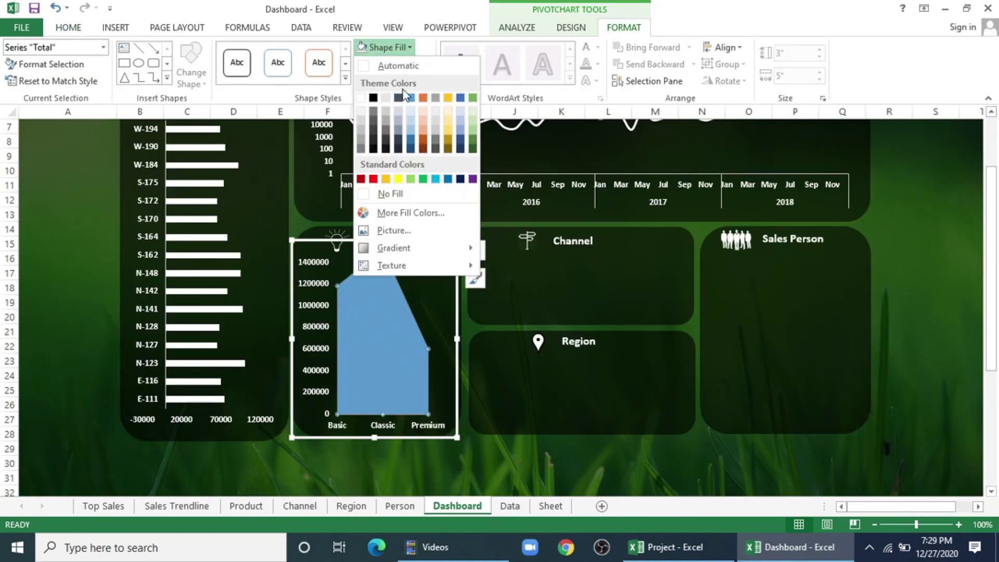
left_click(414, 178)
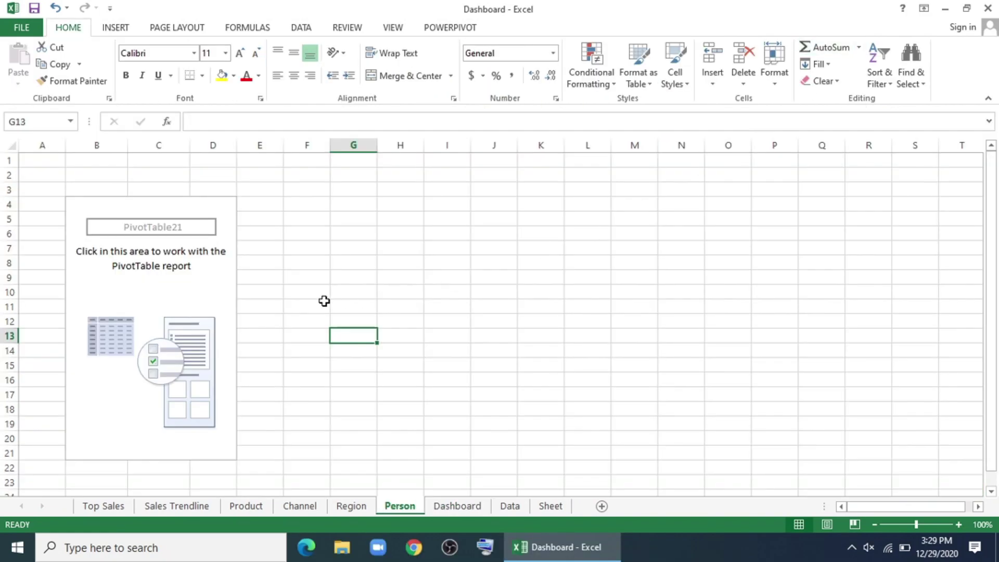
Set up the Person PivotTable with Sales Person rows and Sum of Sales values, and insert a 2-D clustered column PivotChart from it
left_click(190, 290)
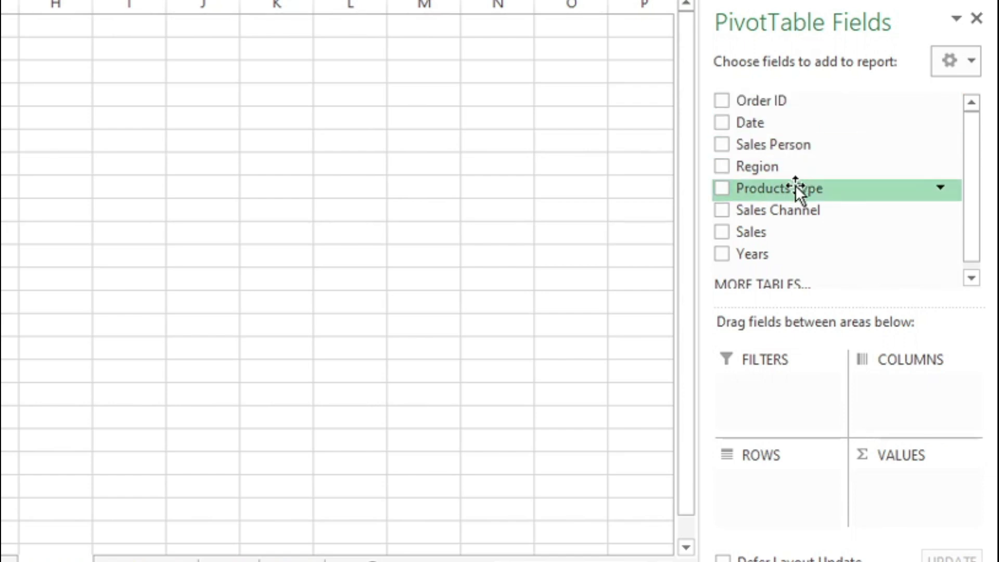
left_click_drag(795, 235, 897, 496)
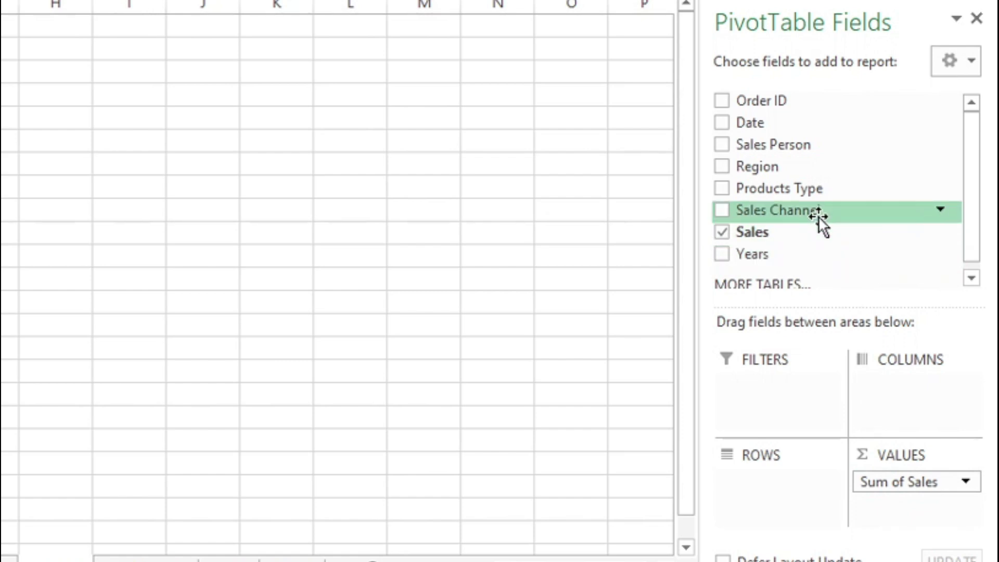
left_click_drag(813, 144, 809, 488)
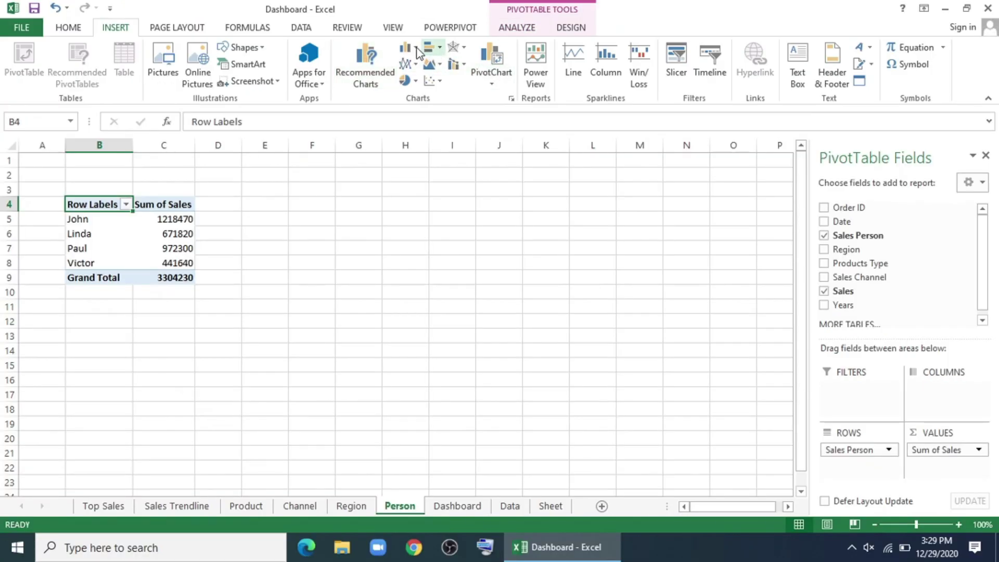
left_click(411, 46)
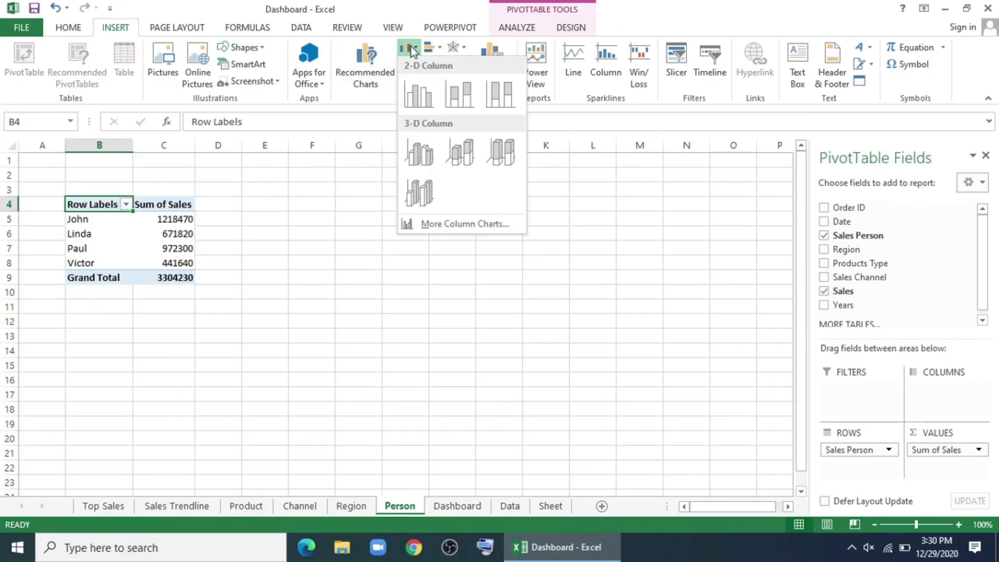
left_click(419, 95)
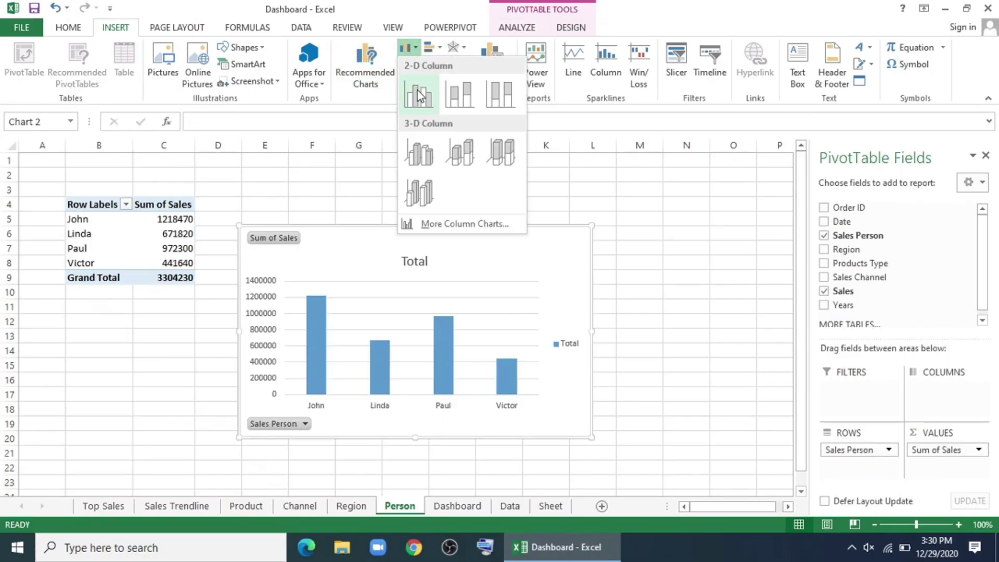
Hide all field buttons on the column chart and delete its gridlines, title and legend
right_click(270, 245)
left_click(312, 402)
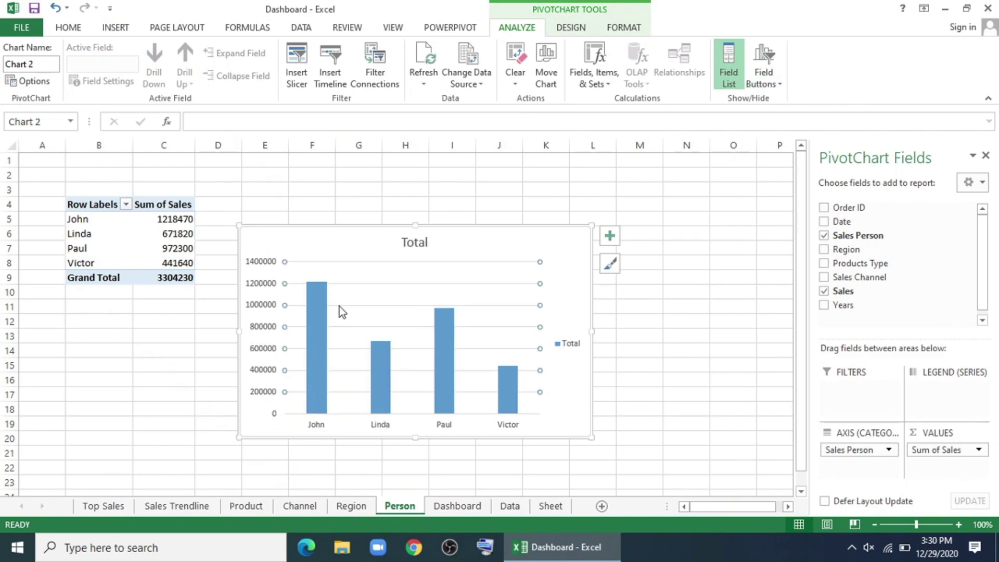
key("Delete")
right_click(411, 243)
left_click(418, 254)
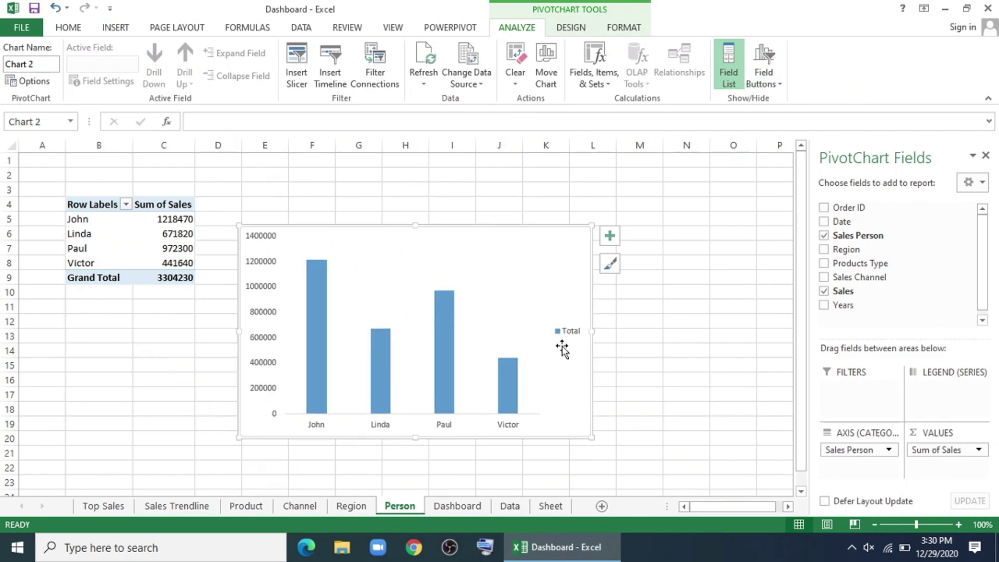
left_click(564, 333)
key("Delete")
Copy the Person column chart onto the Dashboard sheet and move it over the Sales Person panel area
right_click(527, 234)
left_click(553, 224)
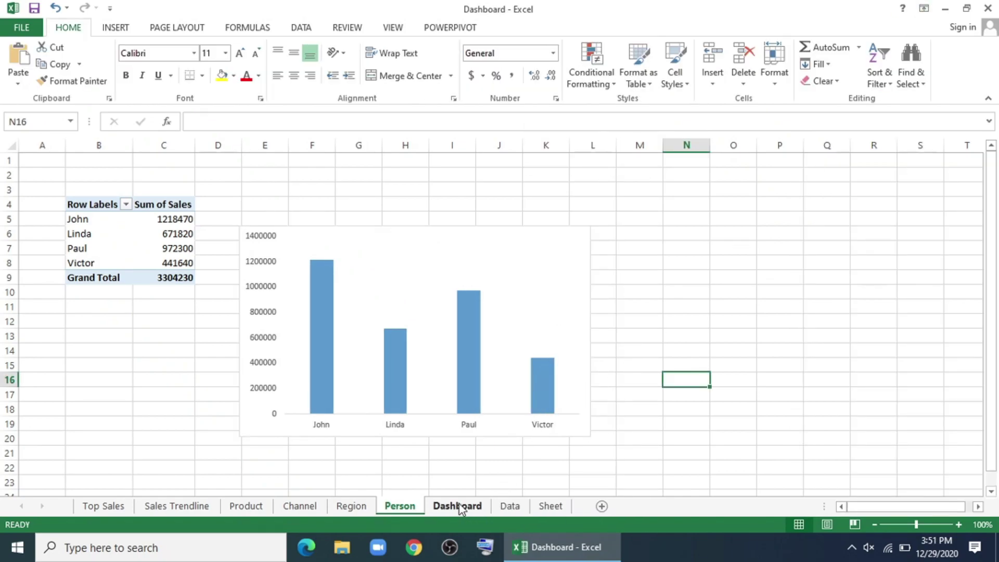
left_click(458, 507)
key("ctrl+v")
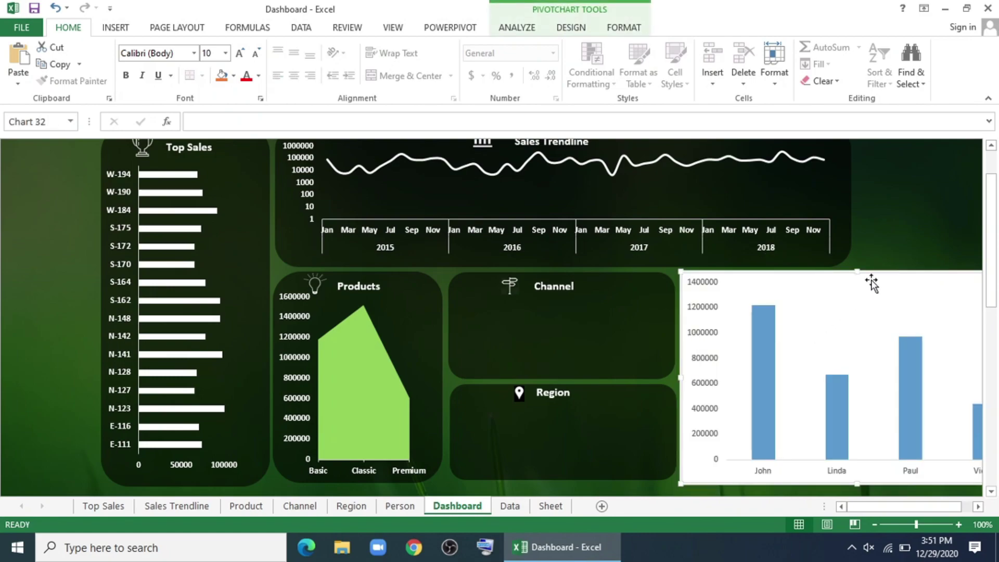
left_click_drag(876, 278, 734, 278)
Remove the column chart's background fill and outline
left_click(621, 27)
left_click(383, 47)
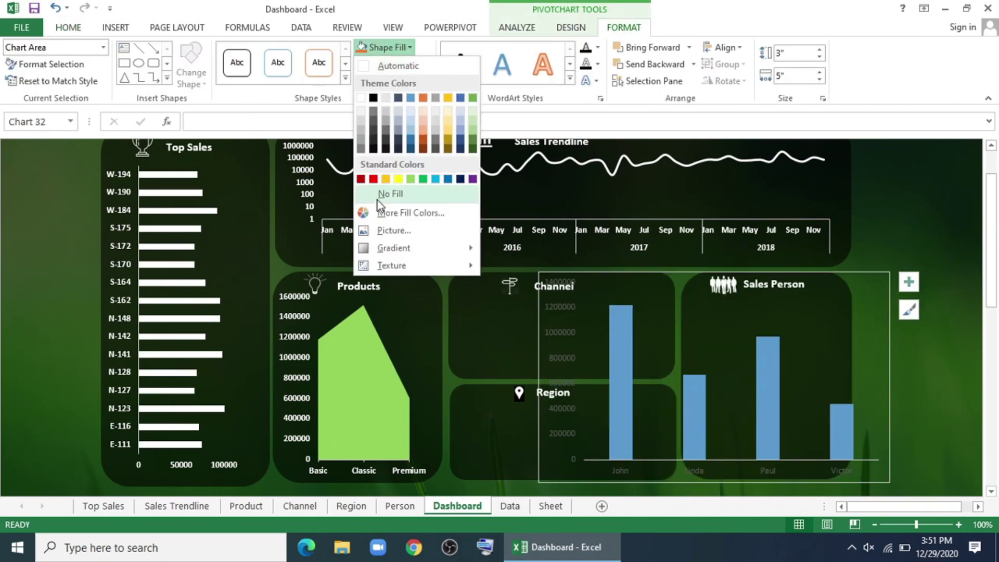
left_click(382, 201)
left_click(398, 64)
left_click(388, 211)
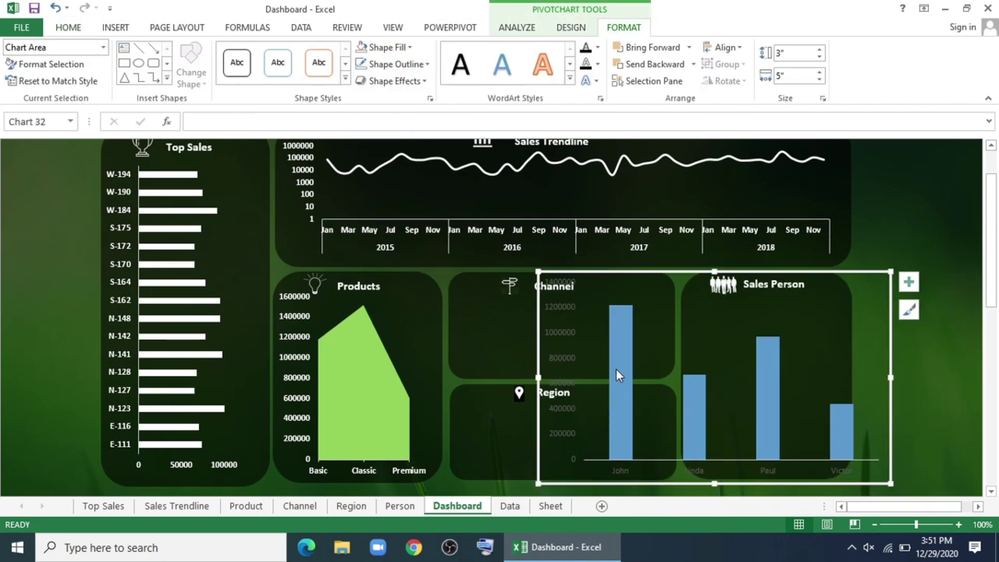
Make the column chart's value axis labels white and bold
left_click(564, 369)
left_click(77, 29)
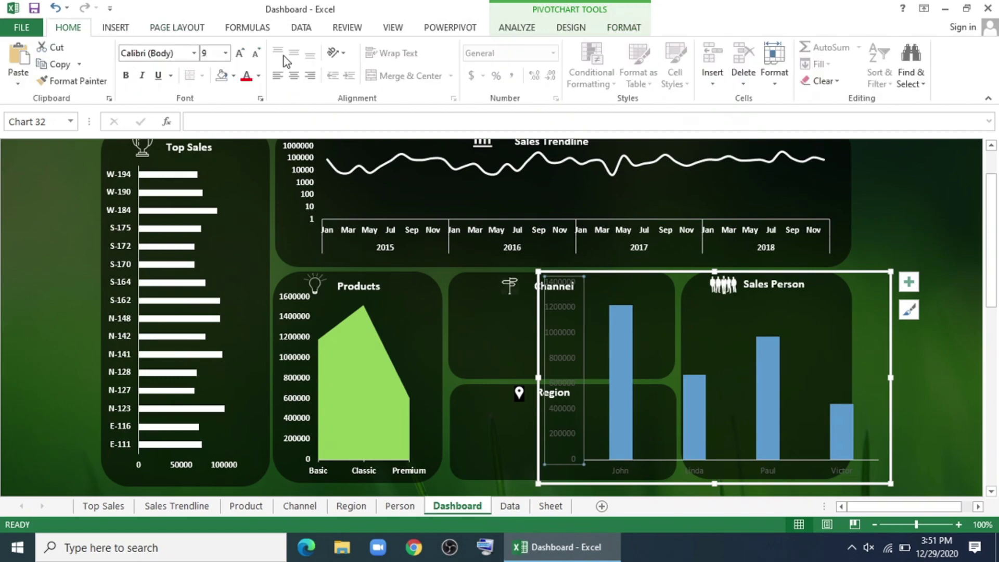
left_click(259, 76)
left_click(245, 114)
left_click(125, 75)
Move and resize the column chart to fit inside the Sales Person panel, beneath its heading
mouse_move(810, 275)
left_mouse_down()
mouse_move(868, 283)
mouse_move(800, 282)
left_mouse_up()
left_click_drag(879, 491, 843, 491)
key("ctrl+z")
scroll(863, 445, "down", 1)
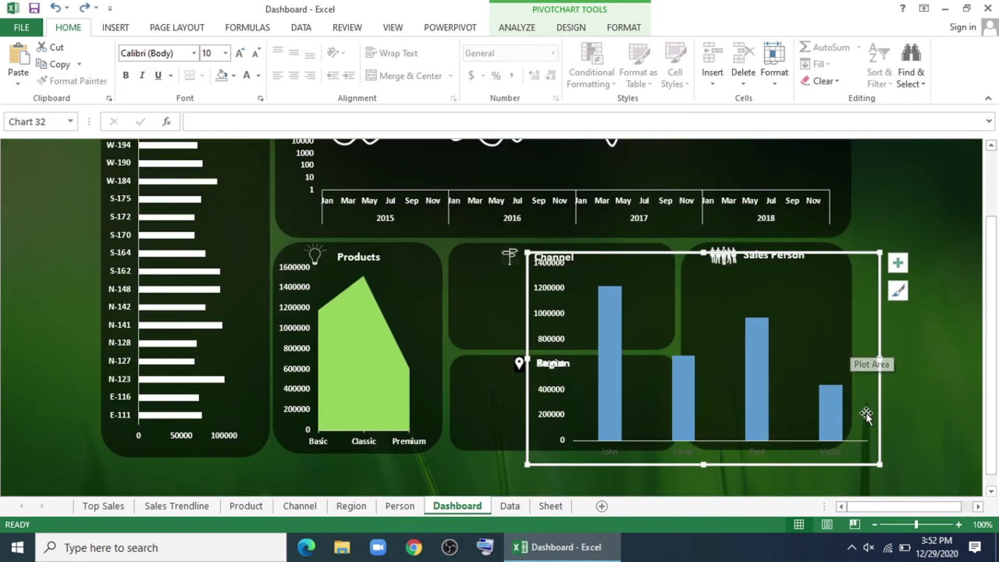
left_click_drag(880, 463, 848, 404)
left_click_drag(698, 253, 803, 270)
left_click_drag(952, 344, 817, 345)
left_click_drag(795, 271, 837, 274)
left_click_drag(860, 346, 841, 346)
left_click_drag(758, 420, 759, 450)
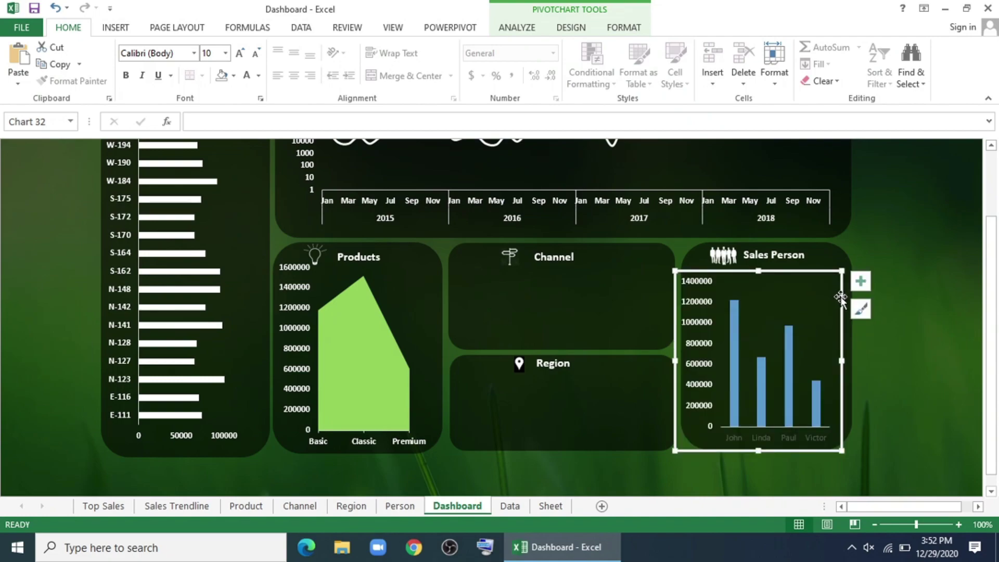
left_click_drag(841, 361, 847, 361)
left_click_drag(817, 270, 822, 269)
Make the column chart's category axis labels white and bold, and extend the chart slightly upward
left_click(780, 437)
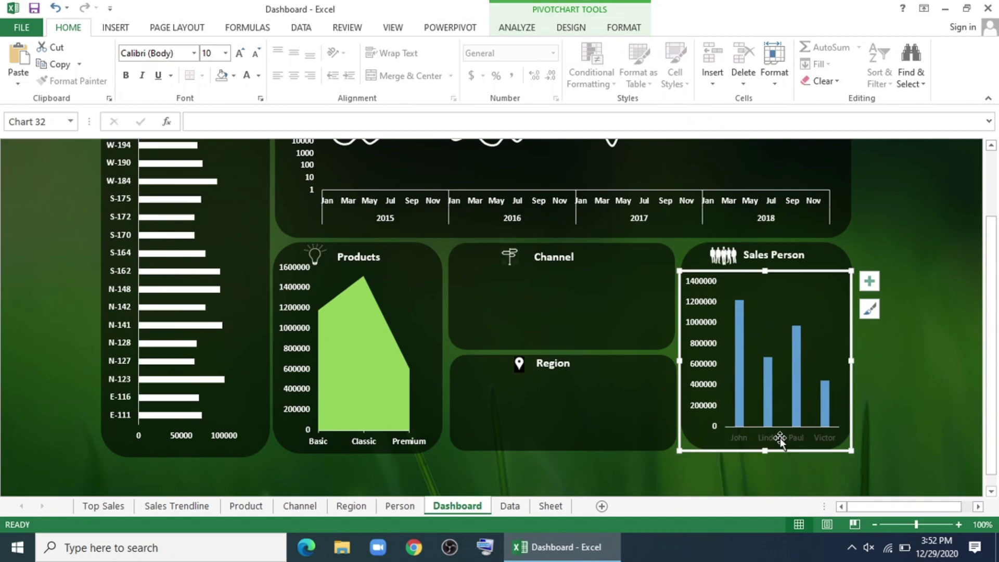
left_click(247, 76)
left_click(126, 75)
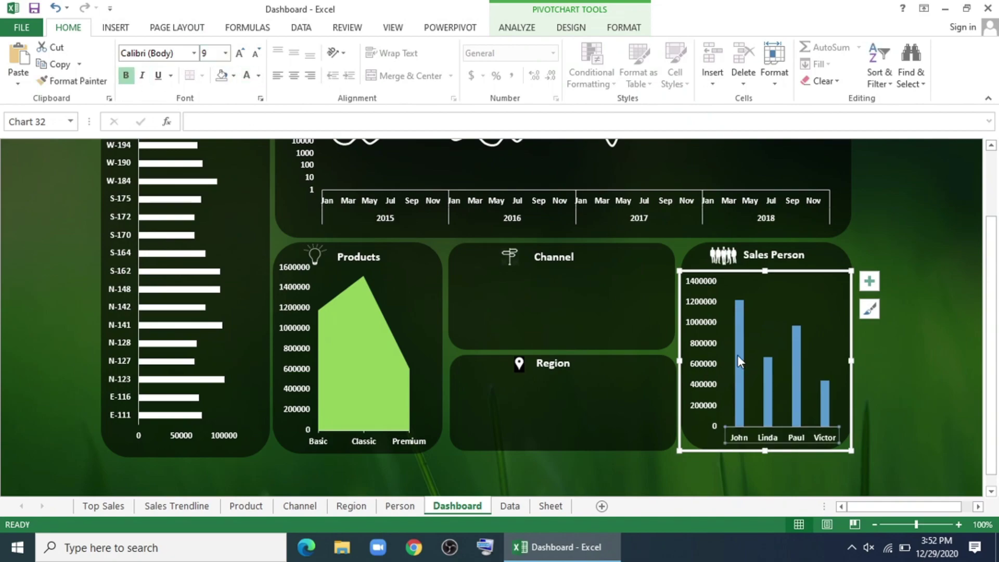
left_click_drag(765, 270, 765, 262)
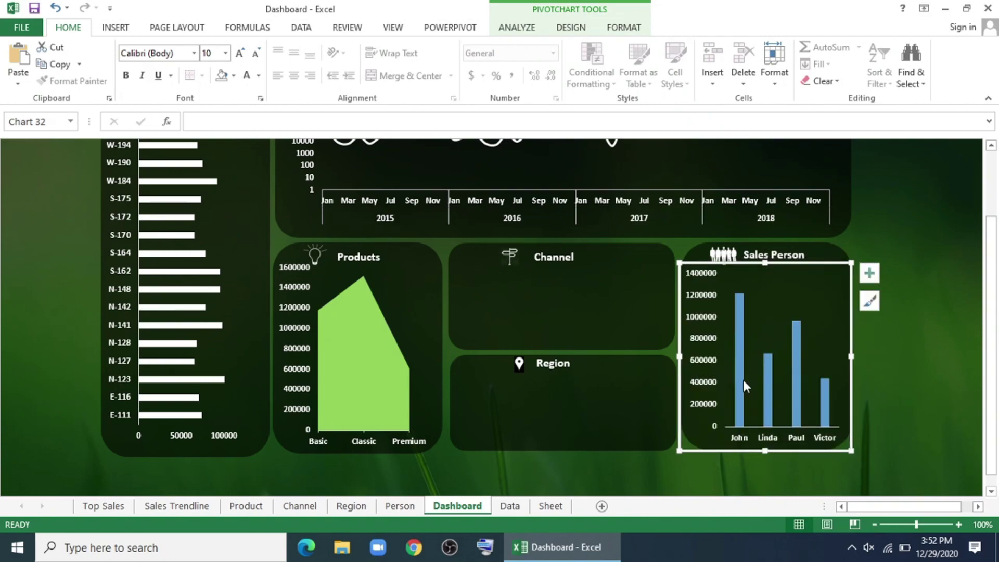
Fill the chart's first column with green and its second column with a paler theme green
left_click(741, 385)
left_click(624, 27)
left_click(396, 47)
left_click(402, 177)
left_click(766, 386)
left_click(409, 47)
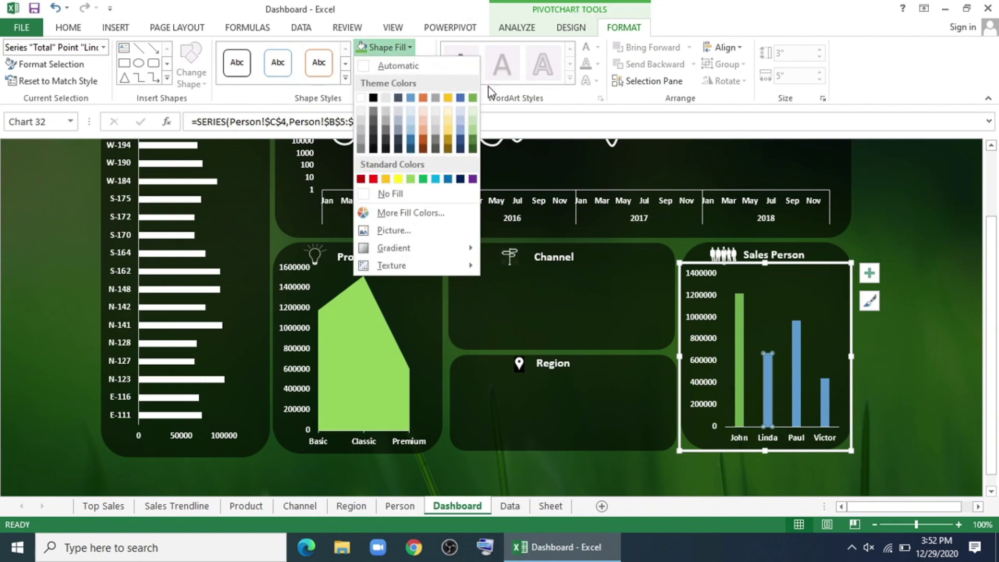
left_click(474, 123)
Fill the chart's third column with standard light green and its fourth column with a pale orange
left_click(796, 385)
left_click(386, 47)
left_click(410, 179)
key("Right")
left_click(386, 47)
left_click(433, 114)
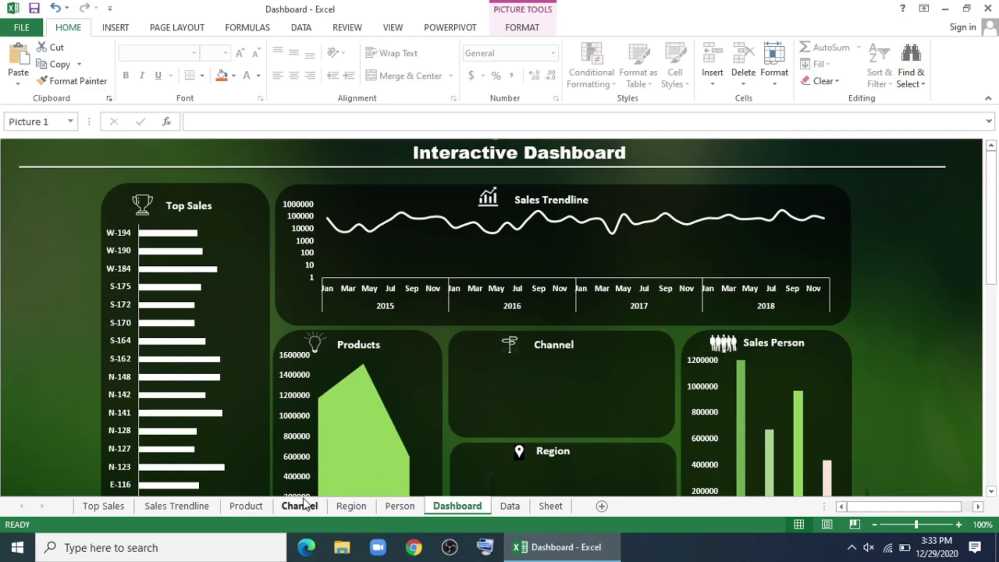
Set up the Channel PivotTable with Sales Channel rows and Sum of Sales values, and insert a filled radar PivotChart from it
left_click(300, 504)
left_click(159, 288)
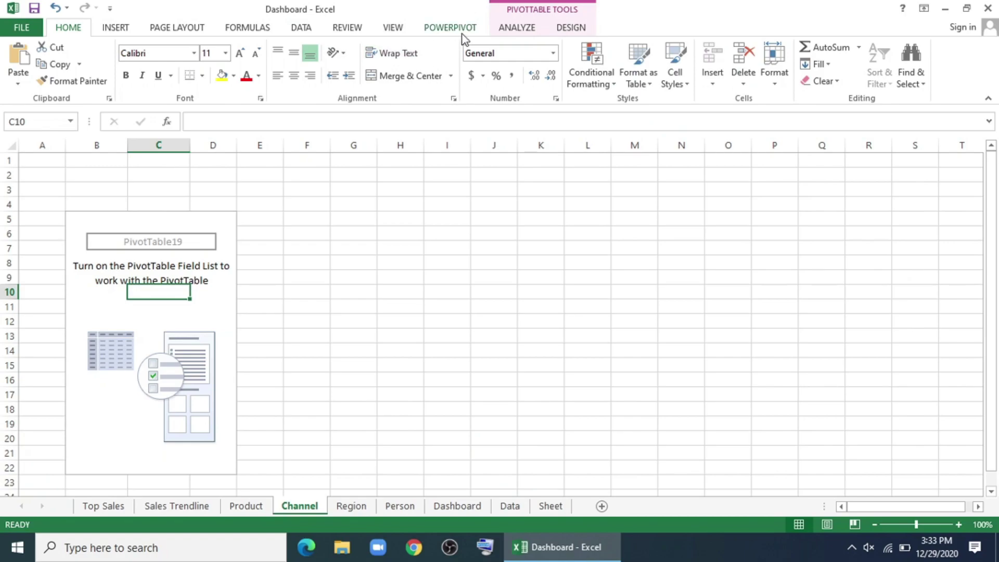
left_click(518, 28)
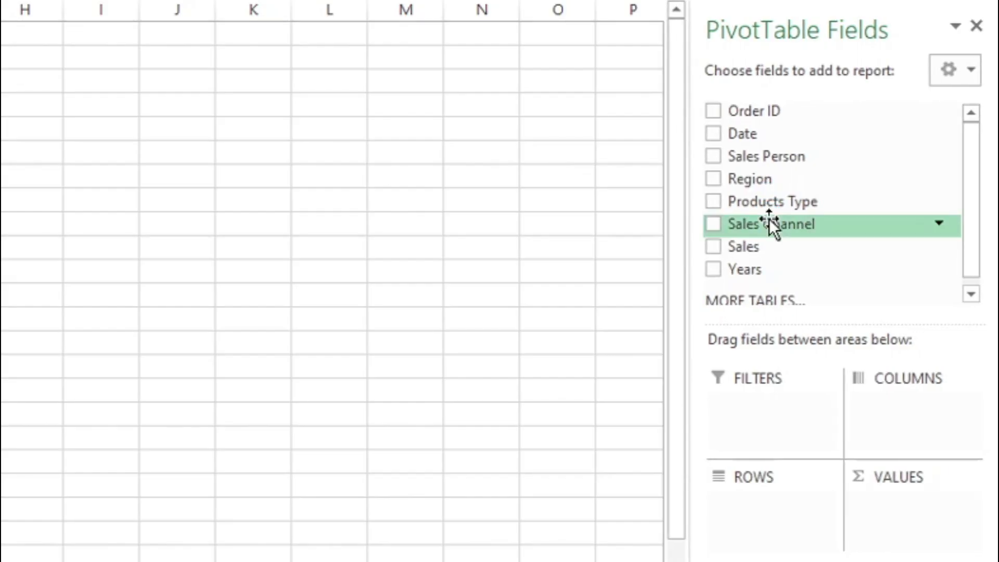
left_click_drag(769, 218, 771, 505)
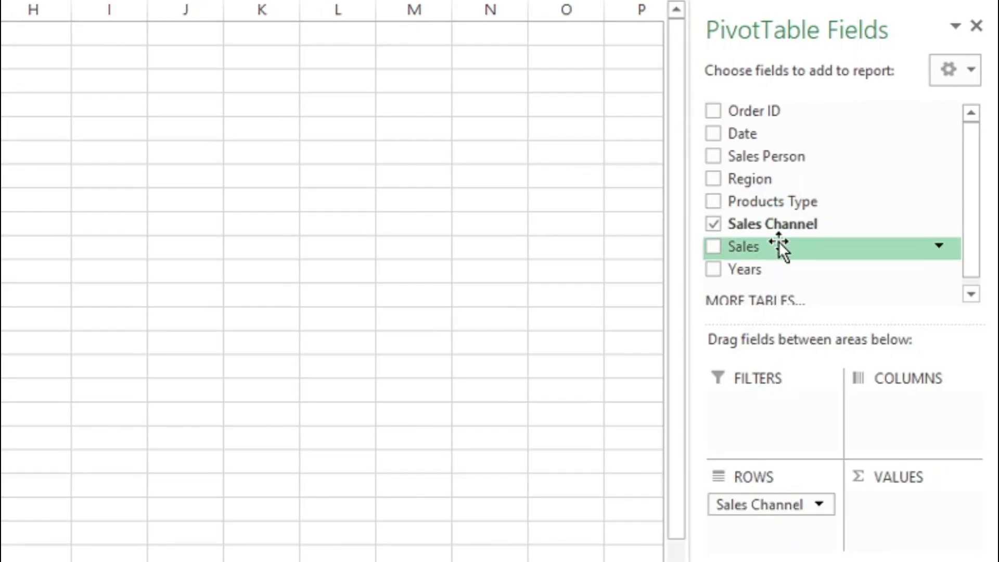
left_click_drag(778, 241, 872, 509)
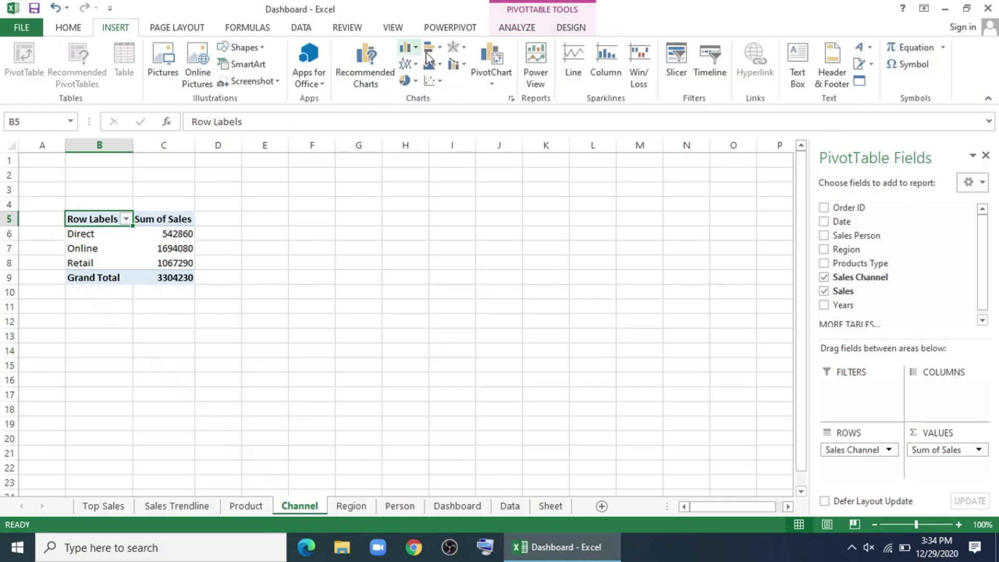
left_click(457, 49)
left_click(550, 209)
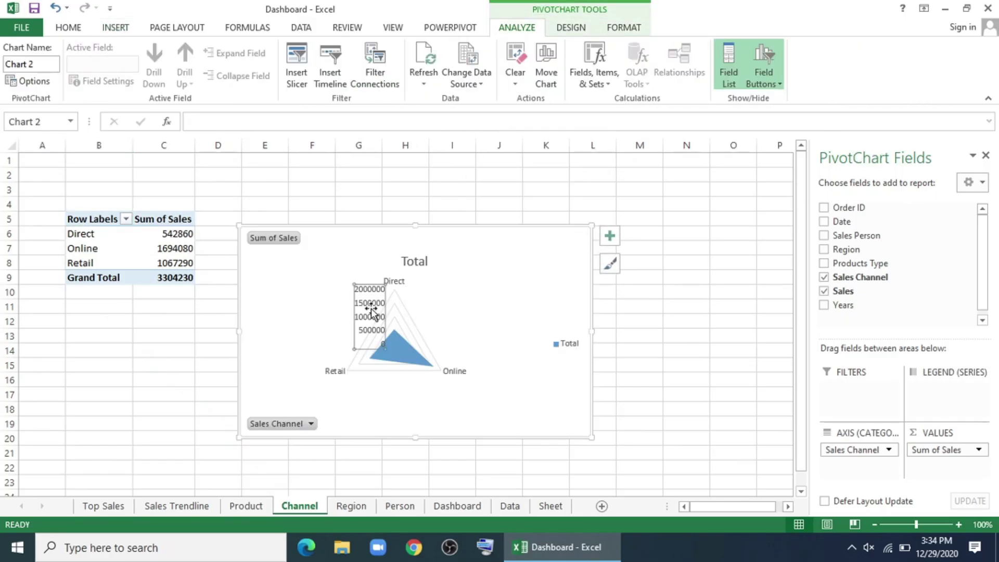
Delete the radar chart's value axis labels, title and legend, and hide all its field buttons
key("Delete")
left_click(413, 262)
key("Delete")
right_click(277, 237)
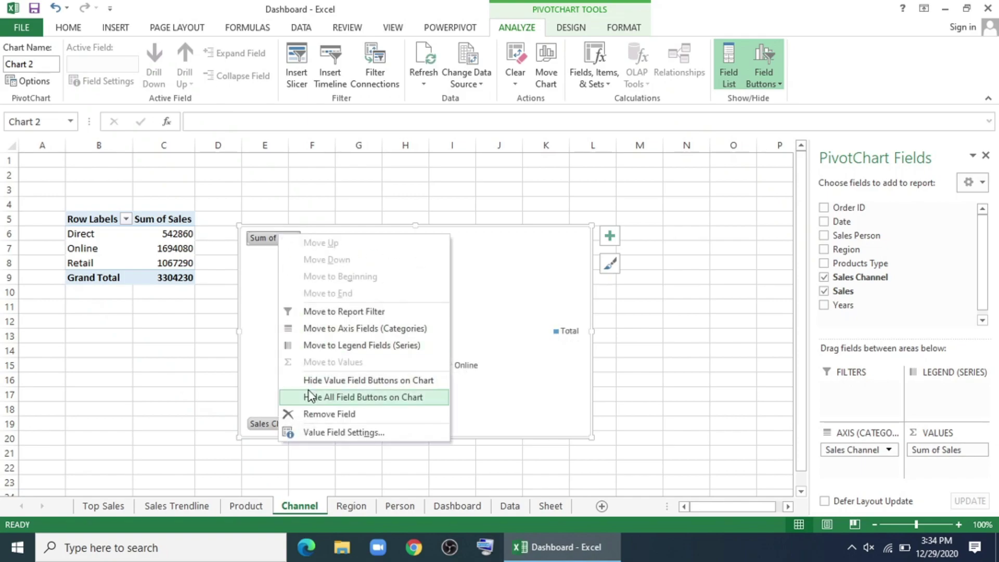
left_click(308, 396)
left_click(567, 333)
key("Delete")
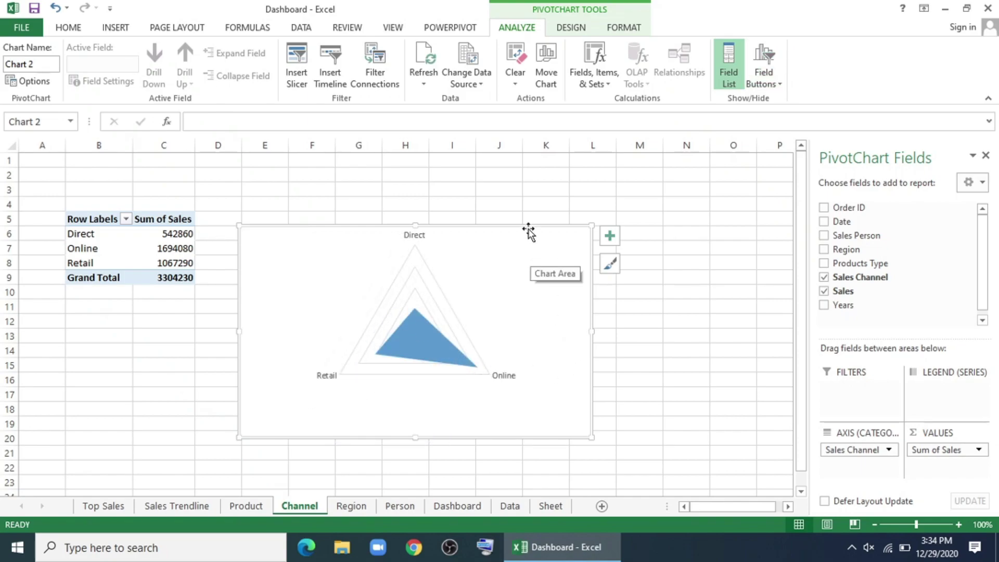
Copy the Channel radar chart and paste it onto the Dashboard sheet at the Channel panel
right_click(529, 229)
left_click(552, 225)
left_click(986, 155)
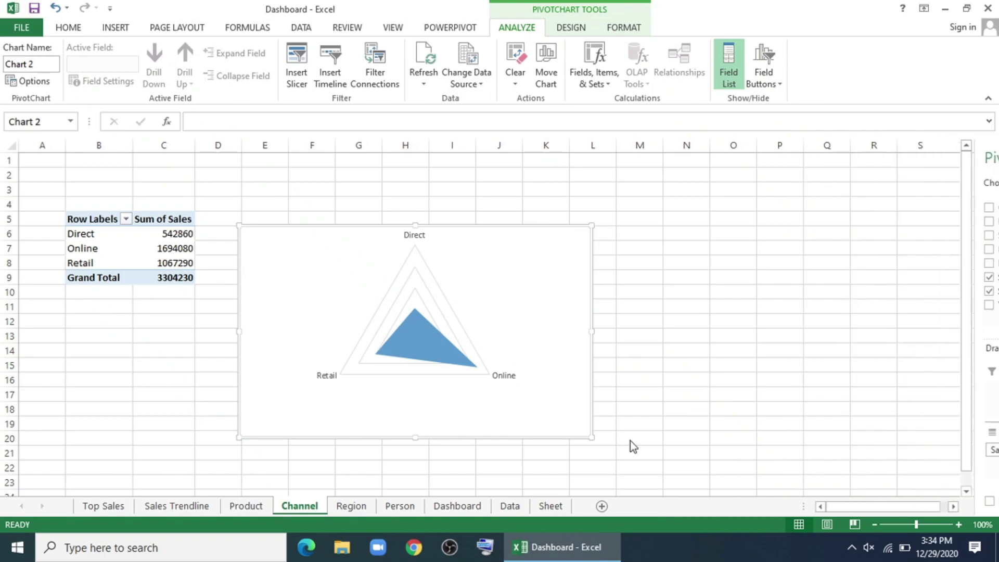
left_click(470, 511)
left_click(525, 412)
right_click(489, 377)
left_click(467, 258)
right_click(466, 258)
left_click(495, 318)
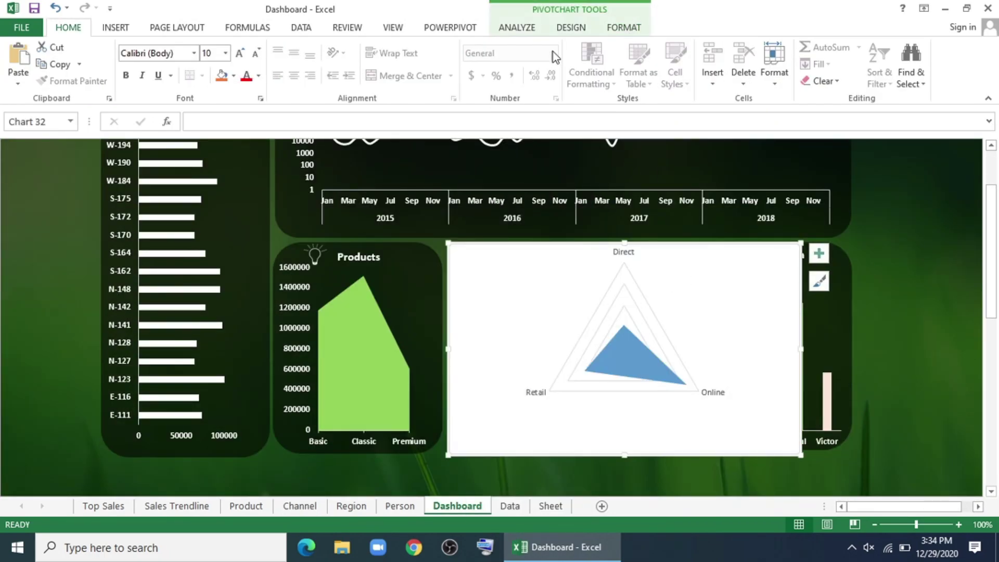
Remove the radar chart's background fill and outline
left_click(623, 27)
left_click(388, 46)
left_click(397, 194)
left_click(396, 63)
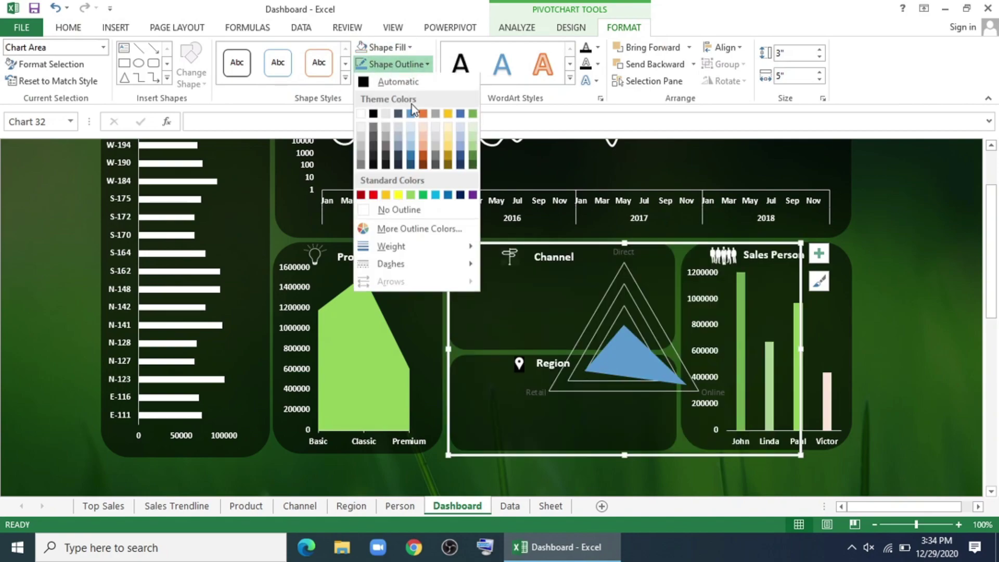
left_click(401, 210)
Make the radar chart's category labels white and bold, and shrink the chart to the Channel panel's width
left_click(617, 254)
left_click(68, 27)
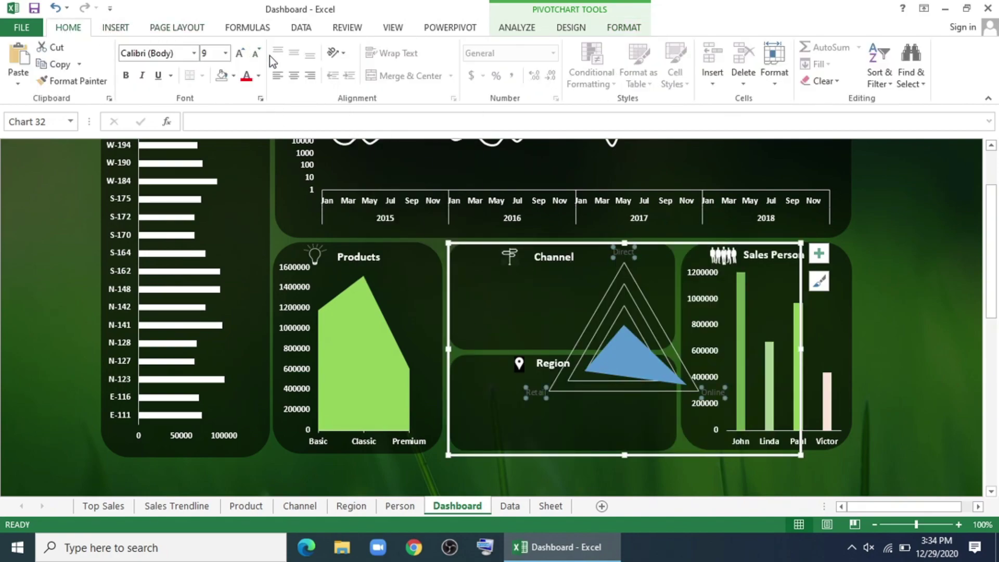
left_click(258, 76)
left_click(248, 111)
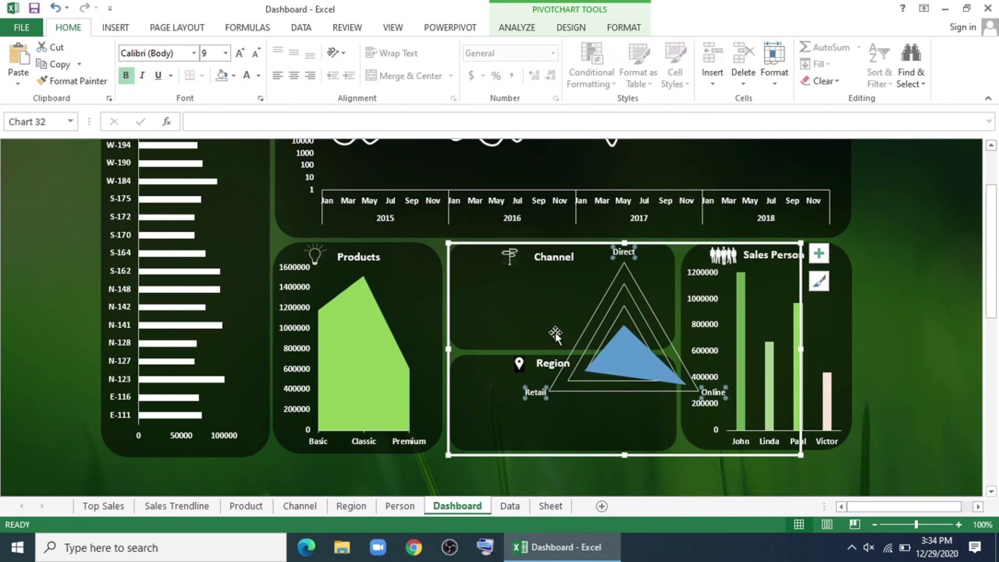
left_click_drag(800, 454, 671, 377)
Fill the Channel radar chart's data series with the orange theme colour
left_click(565, 326)
left_click(630, 28)
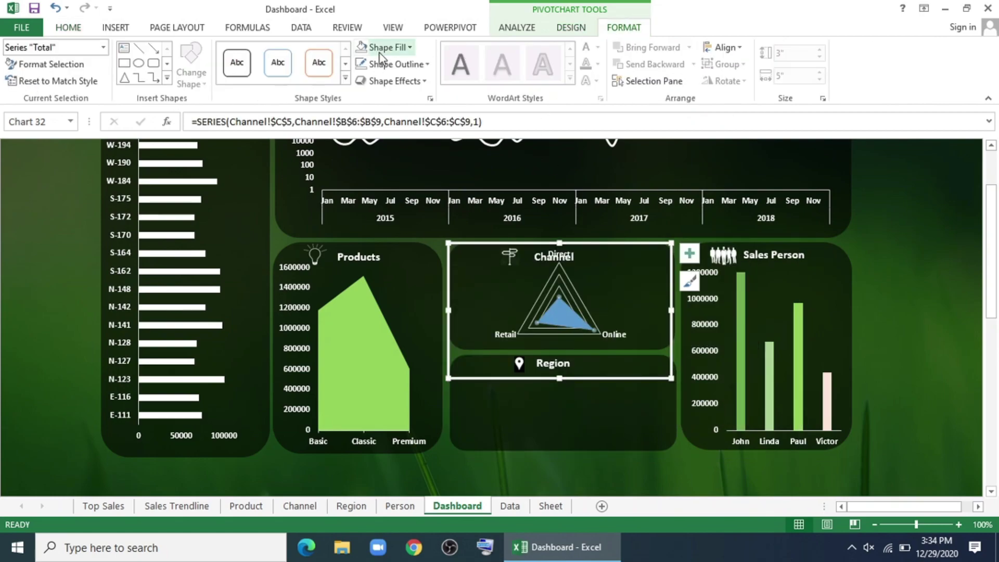
left_click(387, 47)
left_click(420, 98)
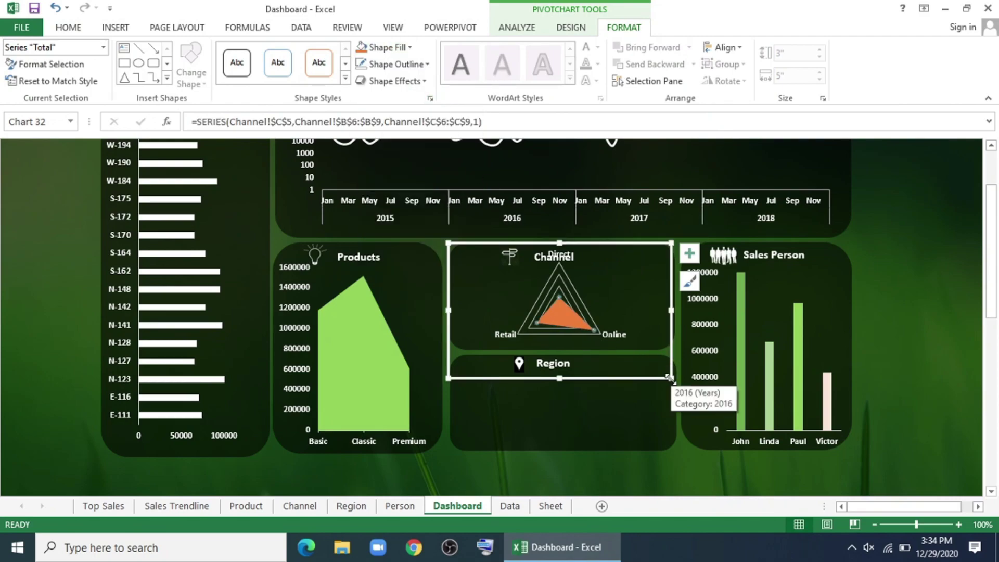
Resize the radar chart to about 1.39" high by 2.94" wide and place it beneath the Channel title
mouse_move(650, 378)
left_mouse_down()
mouse_move(652, 392)
mouse_move(650, 377)
left_mouse_up()
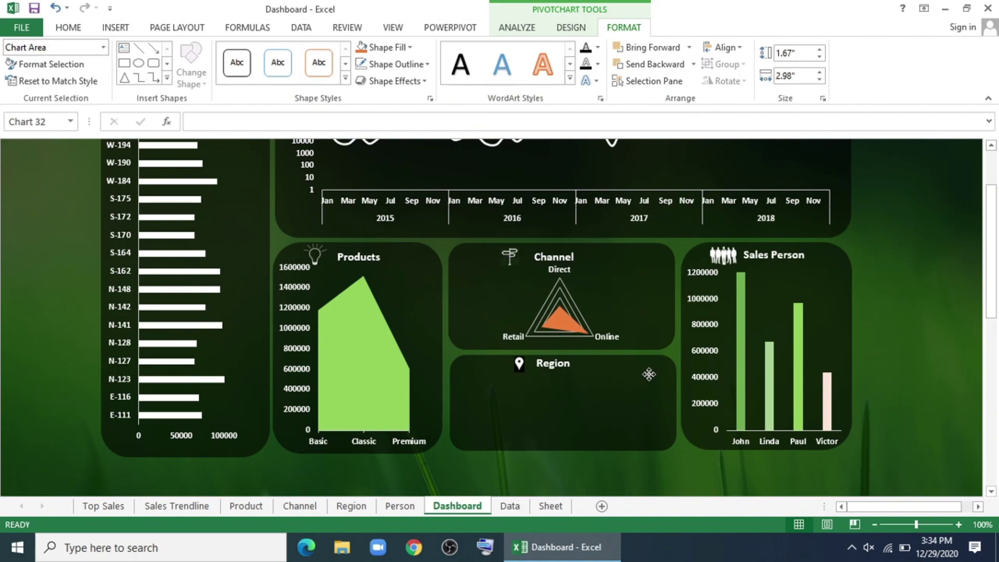
left_click(589, 298)
left_click(589, 298)
left_click_drag(599, 277, 661, 267)
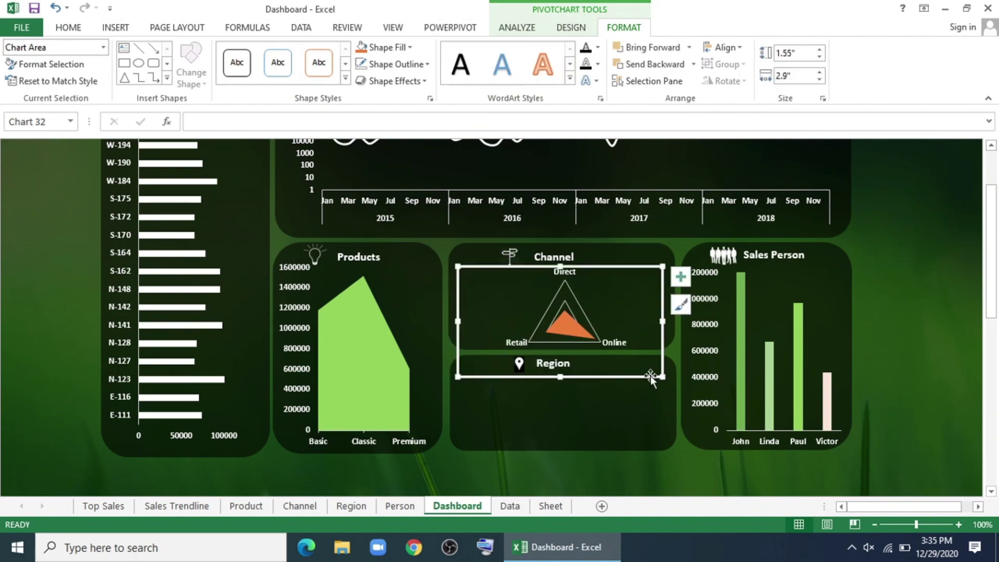
left_click_drag(662, 370, 665, 364)
left_click(675, 482)
left_click(593, 287)
left_click_drag(615, 267, 608, 266)
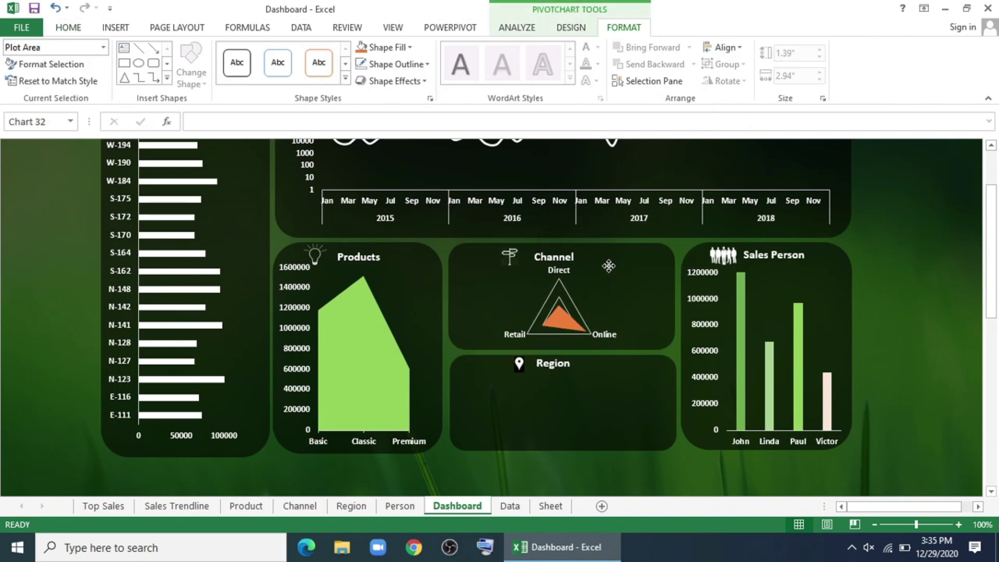
left_click(666, 483)
Build the Region sheet's PivotTable with Region as rows and Sales summed as values
left_click(350, 505)
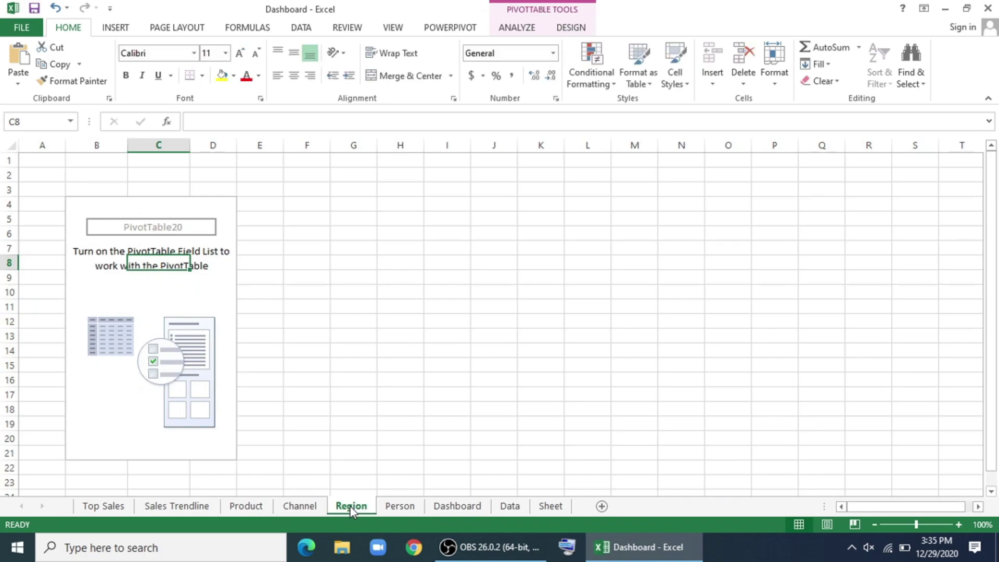
left_click(515, 27)
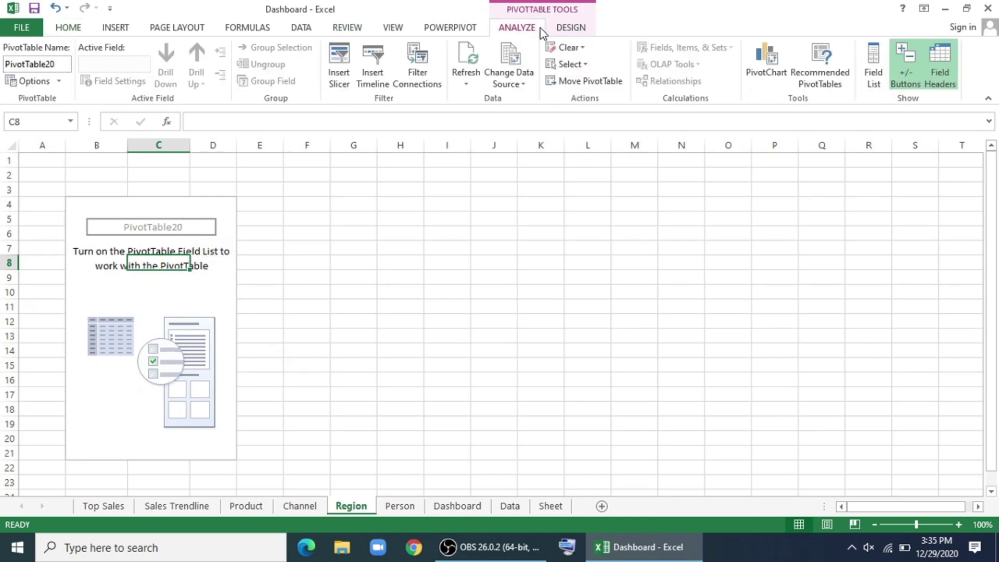
left_click(874, 65)
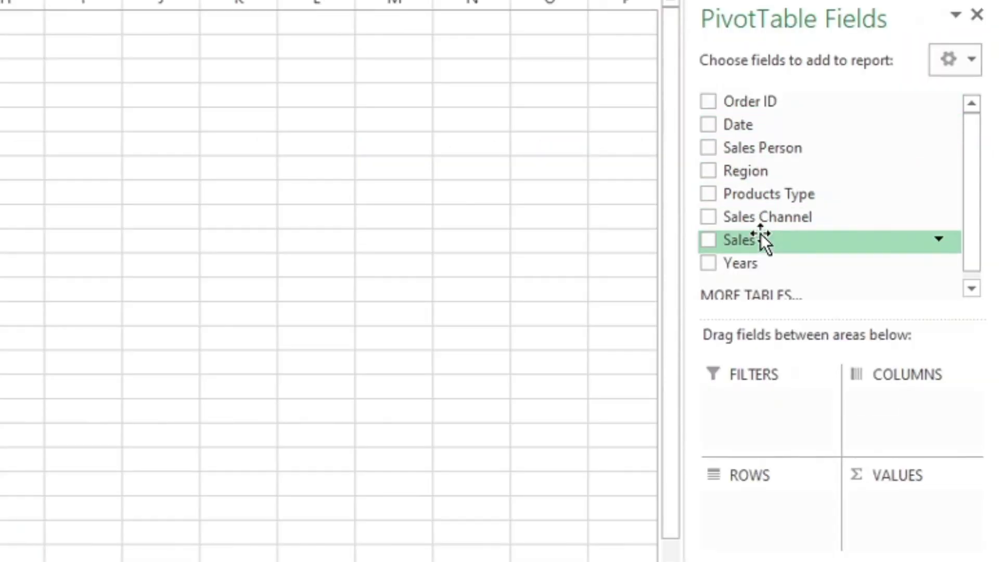
left_click_drag(765, 179, 779, 519)
left_click_drag(781, 232, 889, 515)
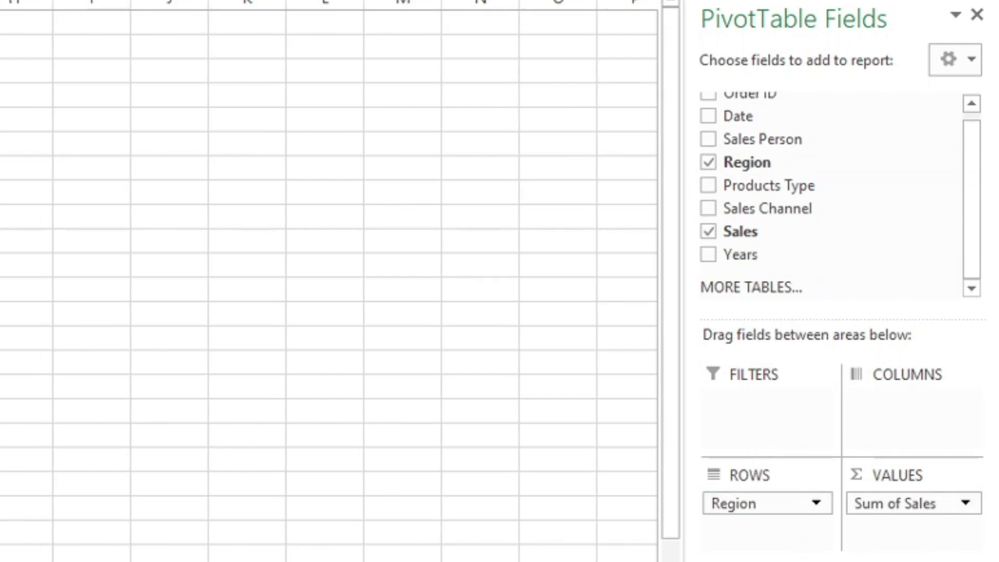
Insert a doughnut PivotChart from the Region PivotTable
left_click(115, 28)
left_click(410, 80)
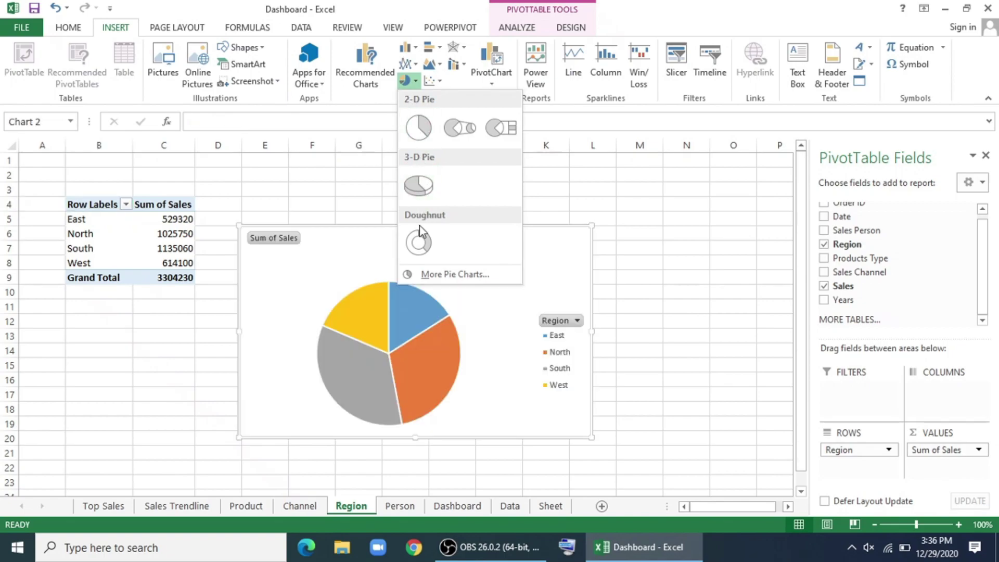
left_click(420, 239)
Set the doughnut hole size to 45% and close the formatting and field list panes
left_click(435, 312)
right_click(429, 310)
key("Escape")
left_click_drag(894, 331, 868, 331)
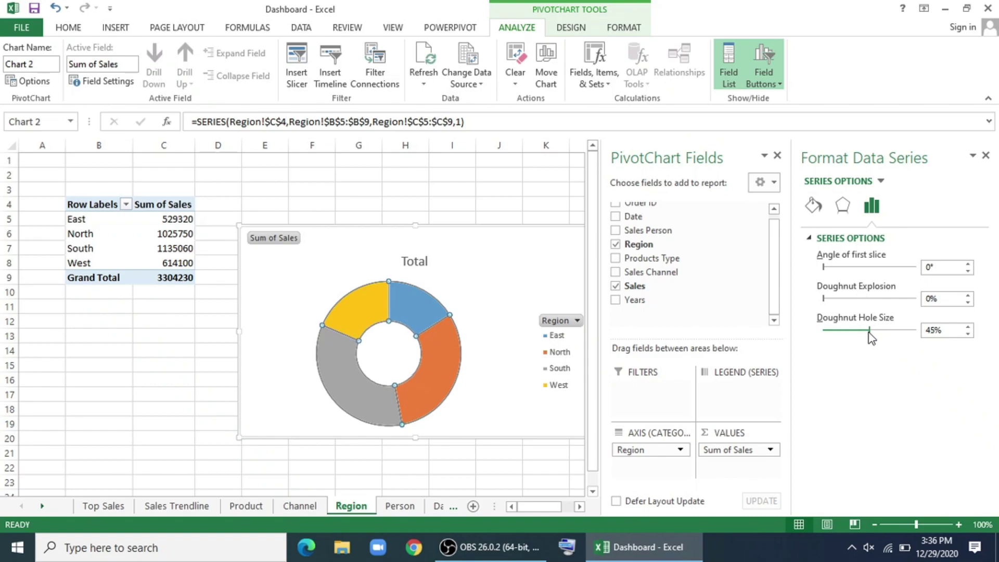
left_click(985, 155)
left_click(985, 156)
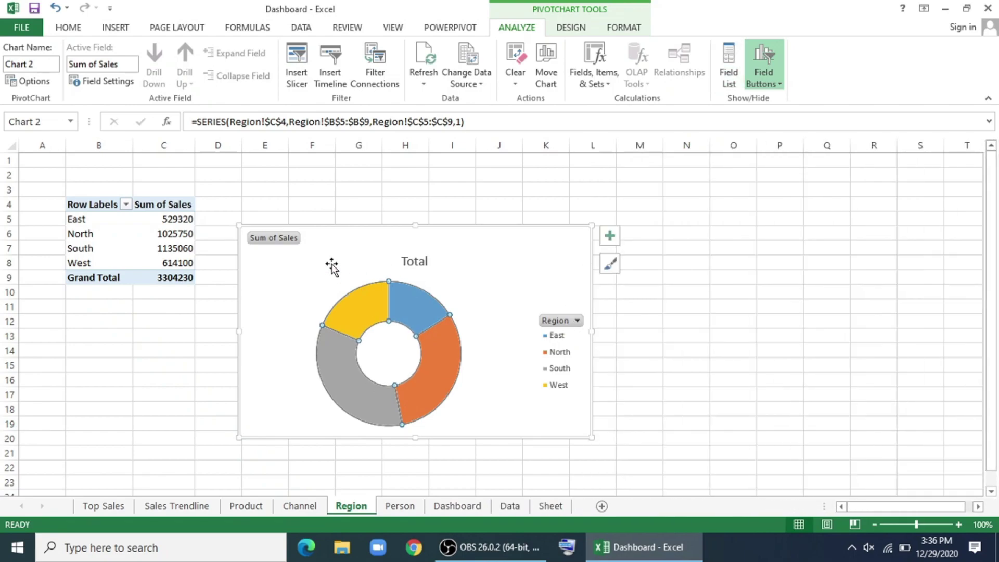
Hide all field buttons on the Region doughnut chart and delete its title
right_click(281, 240)
left_click(297, 403)
left_click(412, 244)
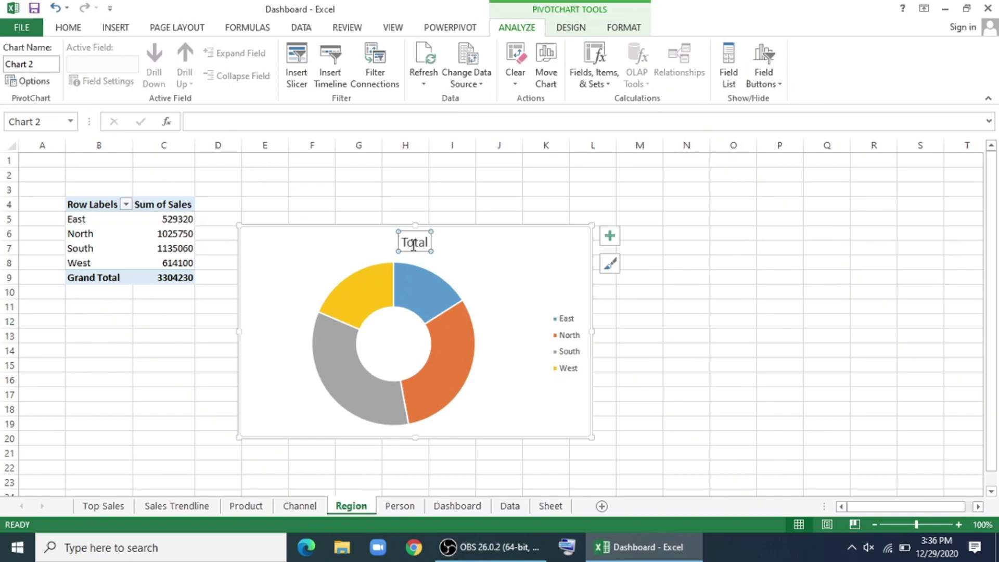
key("Delete")
Copy the Region doughnut chart and paste it onto the Dashboard sheet at the Region panel
right_click(468, 230)
left_click(492, 226)
left_click(458, 506)
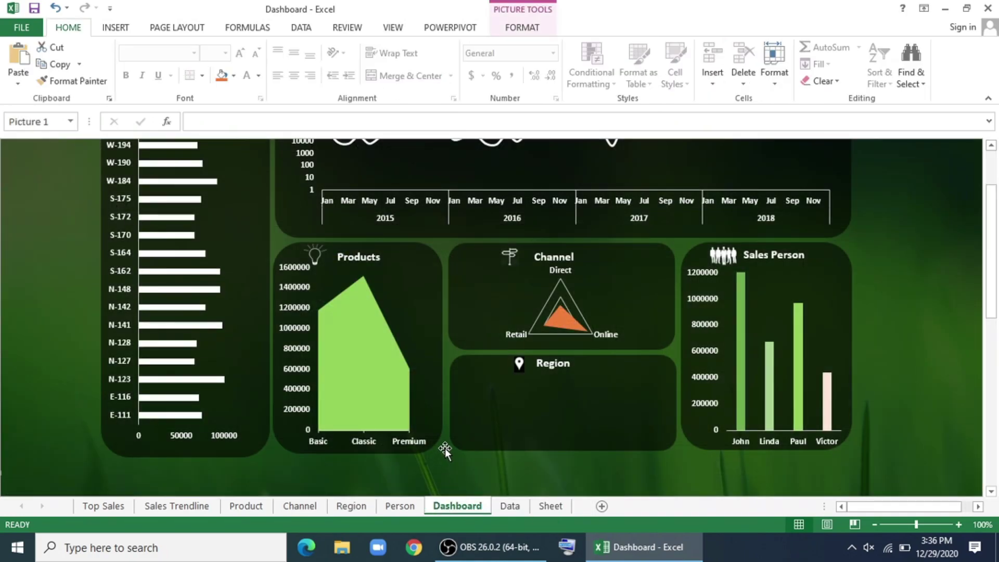
right_click(486, 401)
left_click(518, 201)
Remove the doughnut chart's background fill and outer outline
scroll(703, 417, "down", 2)
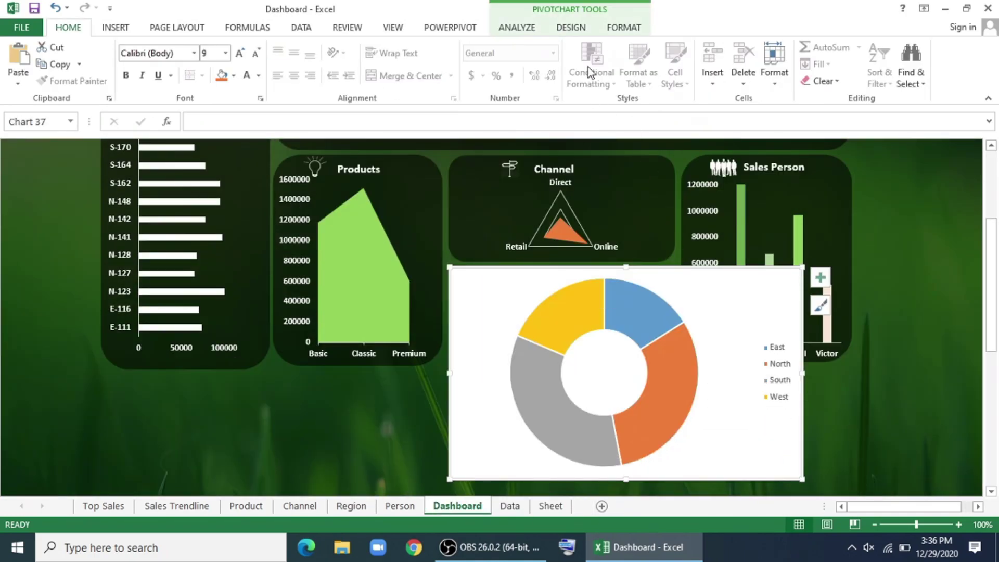
left_click(624, 28)
left_click(387, 46)
left_click(390, 194)
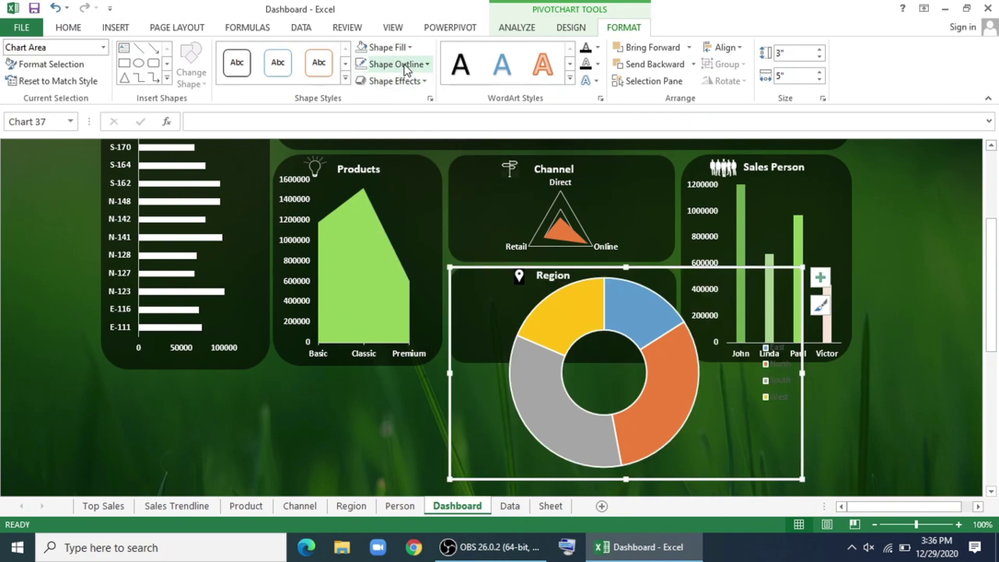
left_click(406, 64)
left_click(387, 212)
Remove the outline around the doughnut's segments
left_click(546, 333)
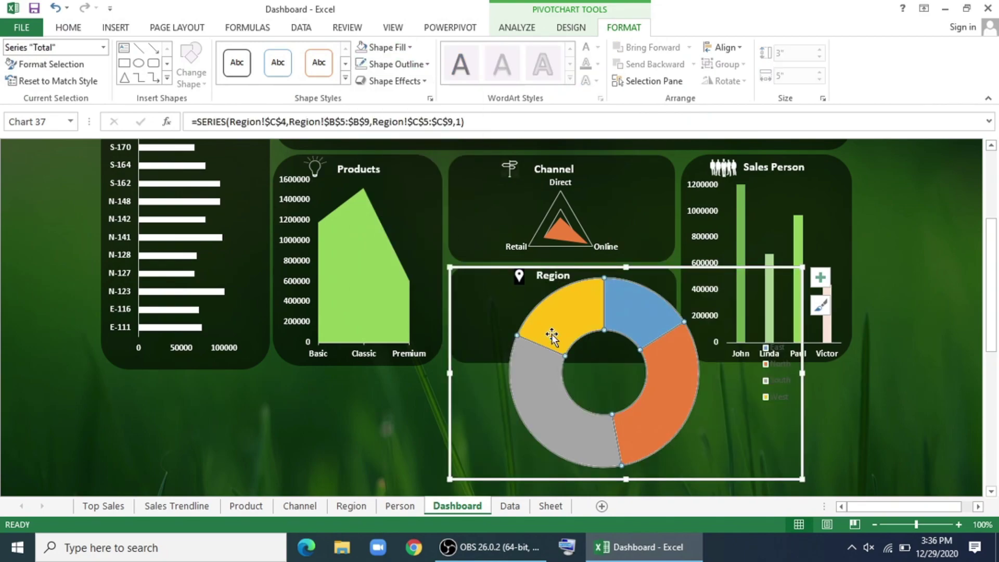
left_click(401, 66)
left_click(398, 211)
Fill the doughnut's South segment with the standard light green
left_click(535, 414)
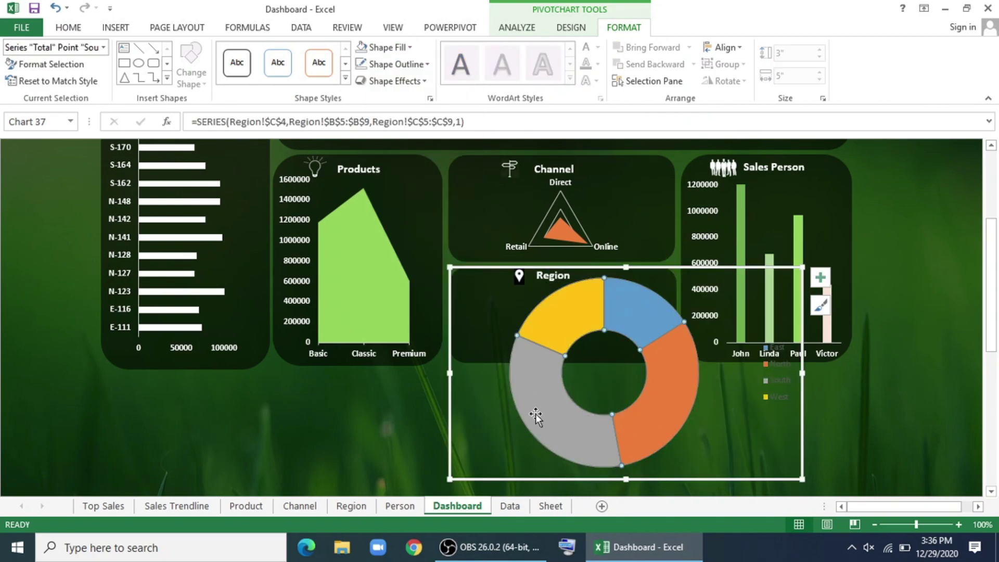
left_click(407, 49)
left_click(415, 176)
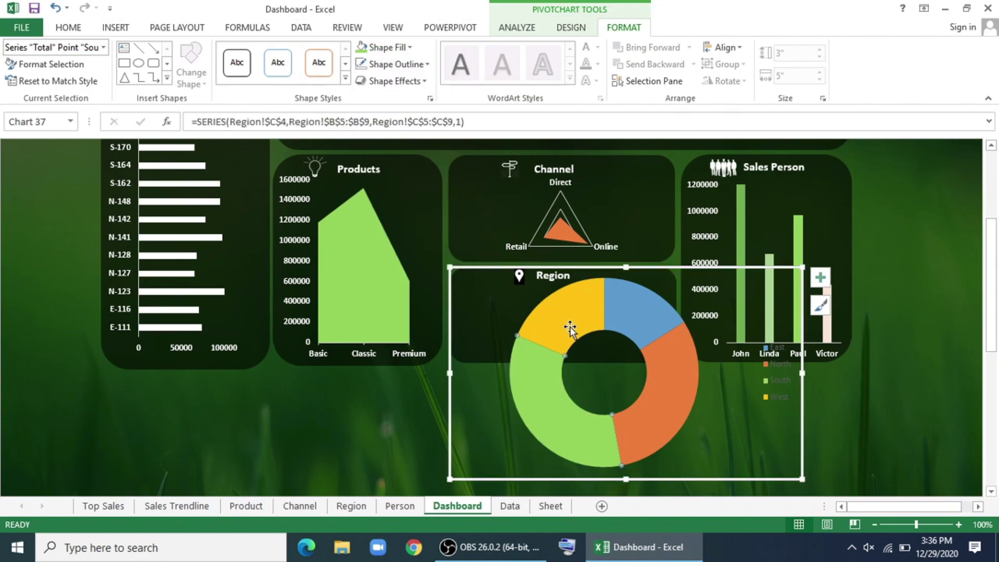
Fill the doughnut's West segment with a pale green theme shade and the East segment with standard light green
left_click(380, 52)
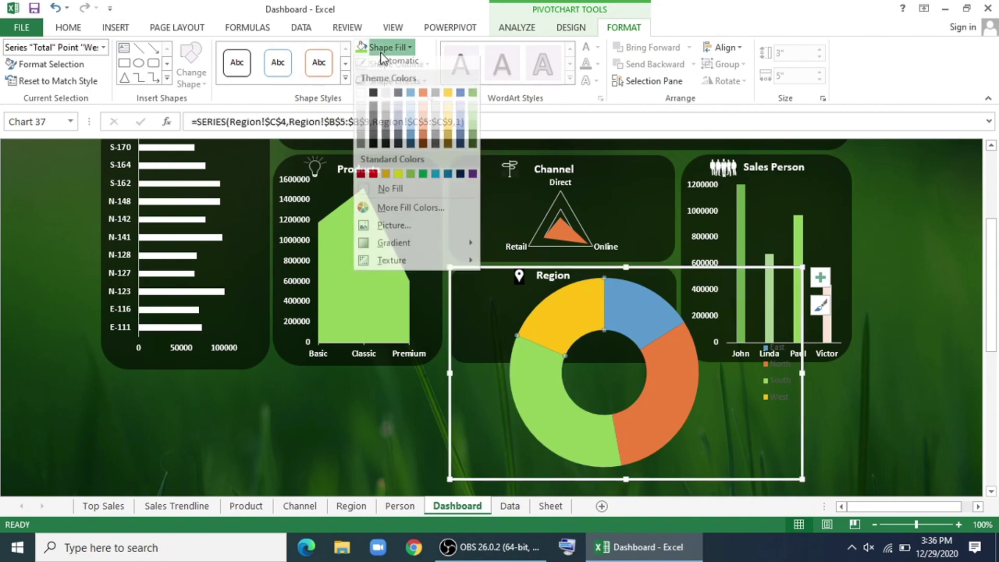
left_click(474, 122)
key("Right")
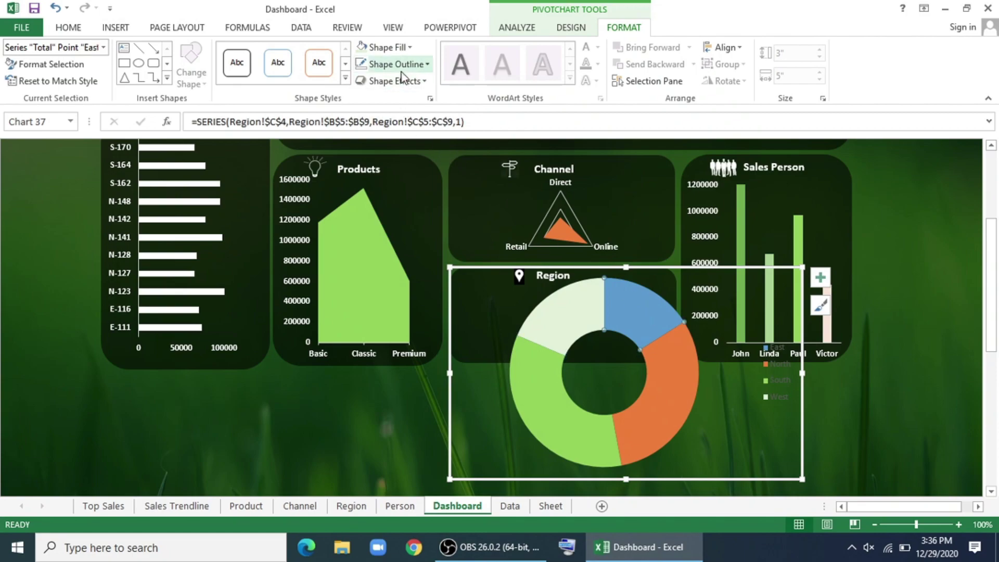
left_click(402, 49)
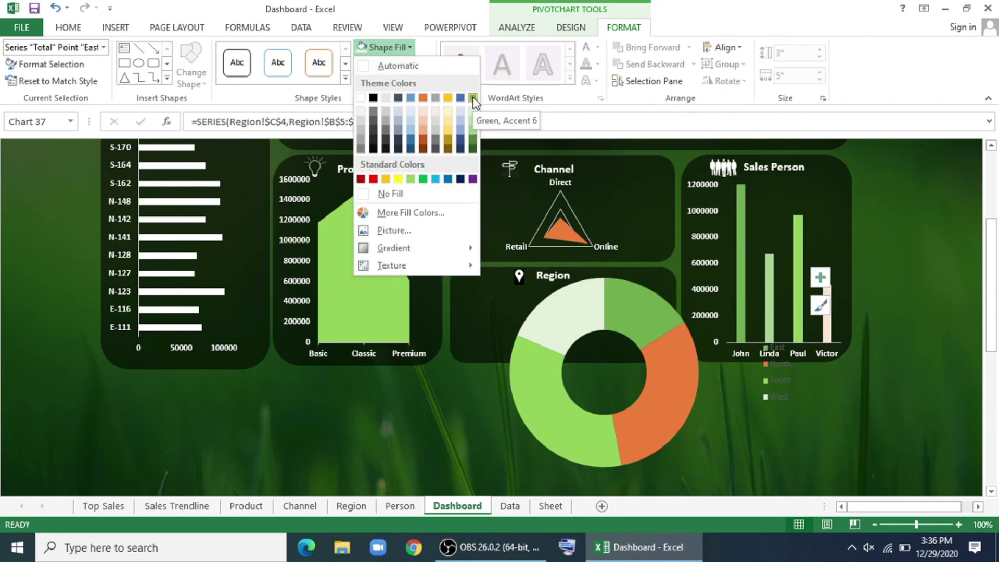
left_click(411, 179)
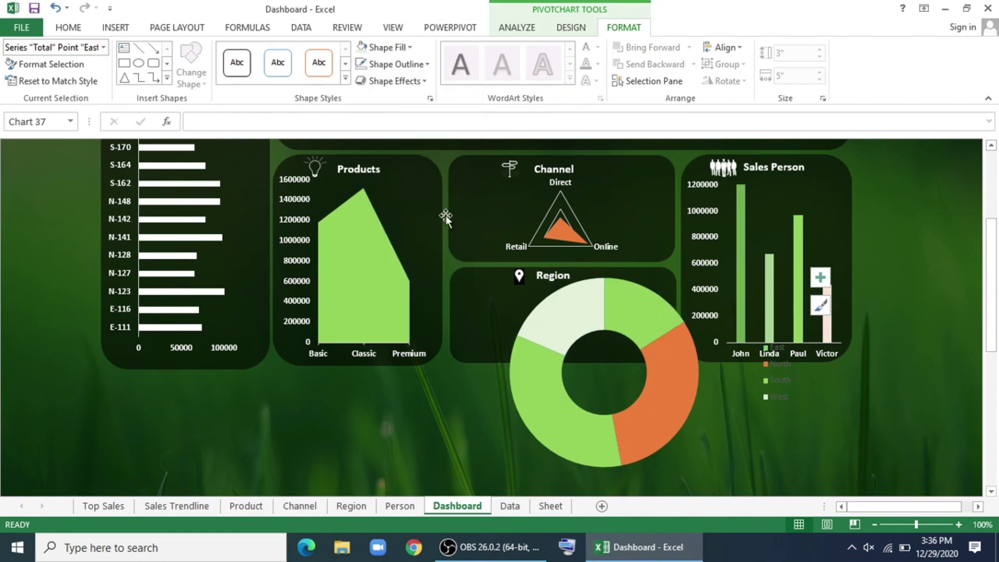
Fill the doughnut's South segment with Green, Accent 6
left_click(531, 397)
left_click(382, 47)
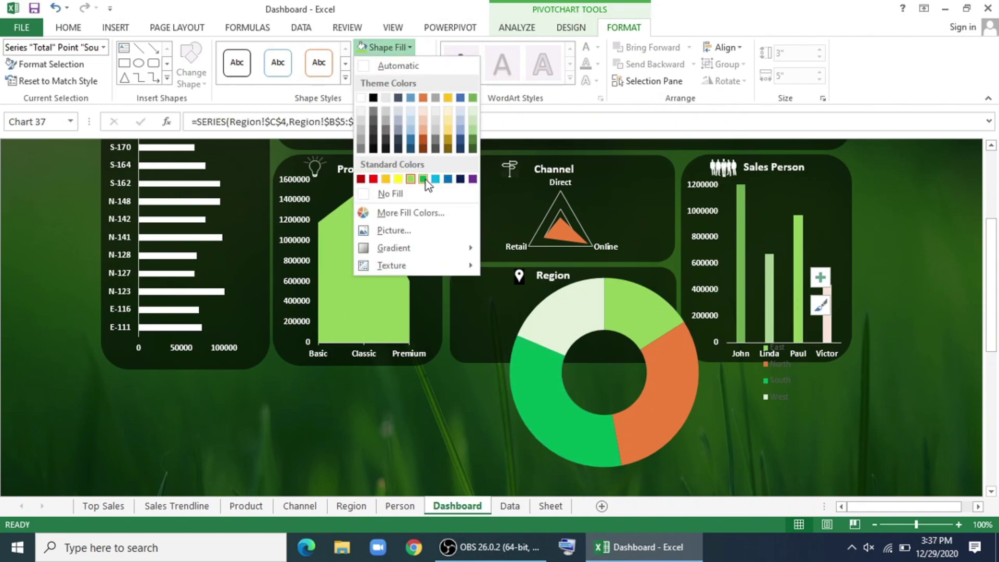
left_click(473, 98)
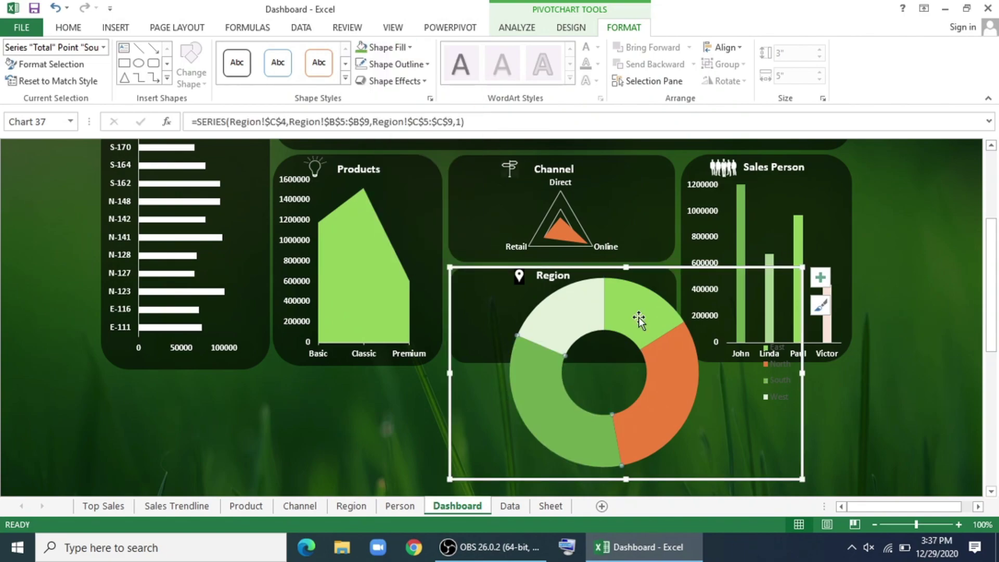
Make the Region doughnut chart's legend text white and bold
left_click(780, 390)
left_click(68, 27)
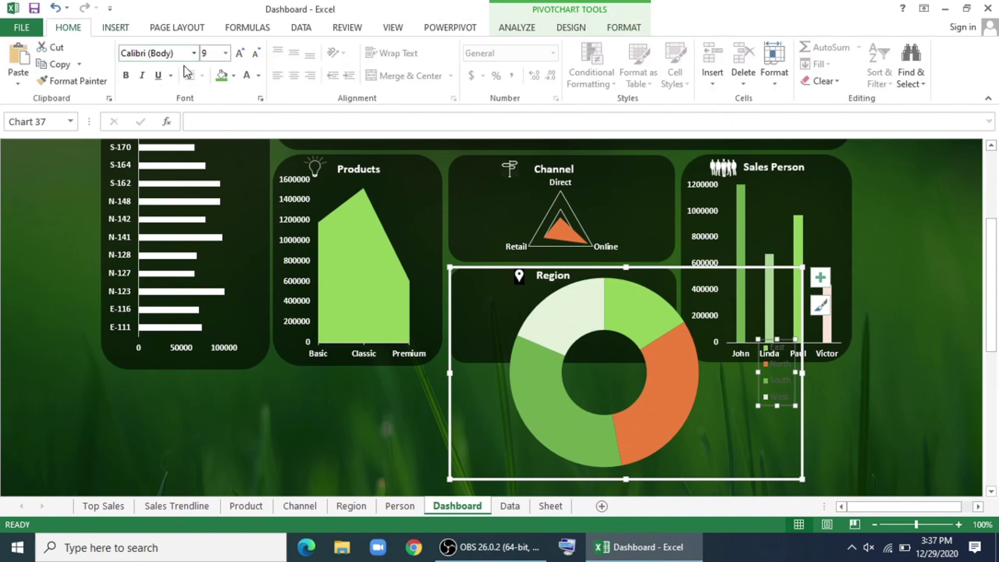
left_click(127, 76)
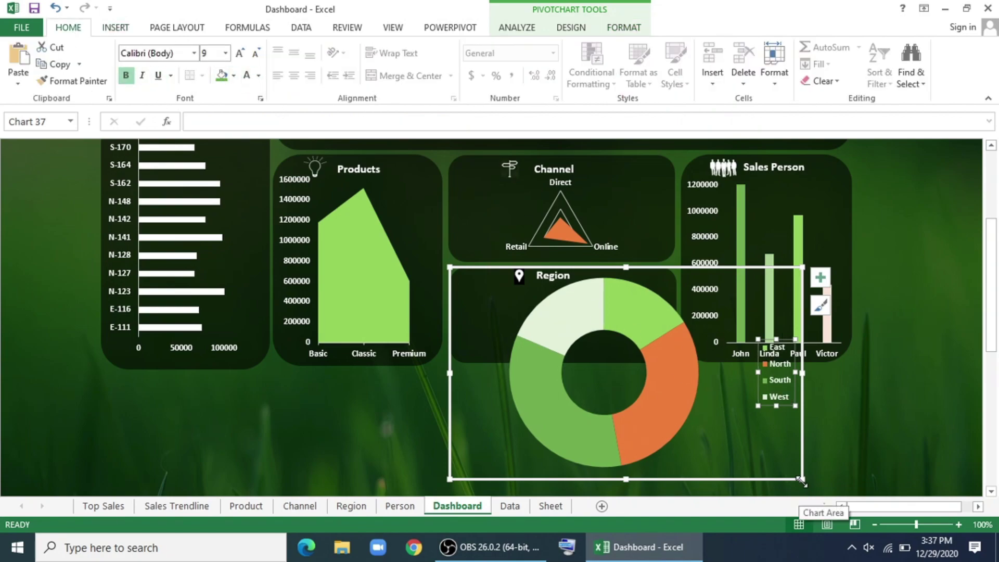
Shrink the doughnut chart to fit the Region panel and position it beneath the Region title
left_click_drag(801, 478, 663, 360)
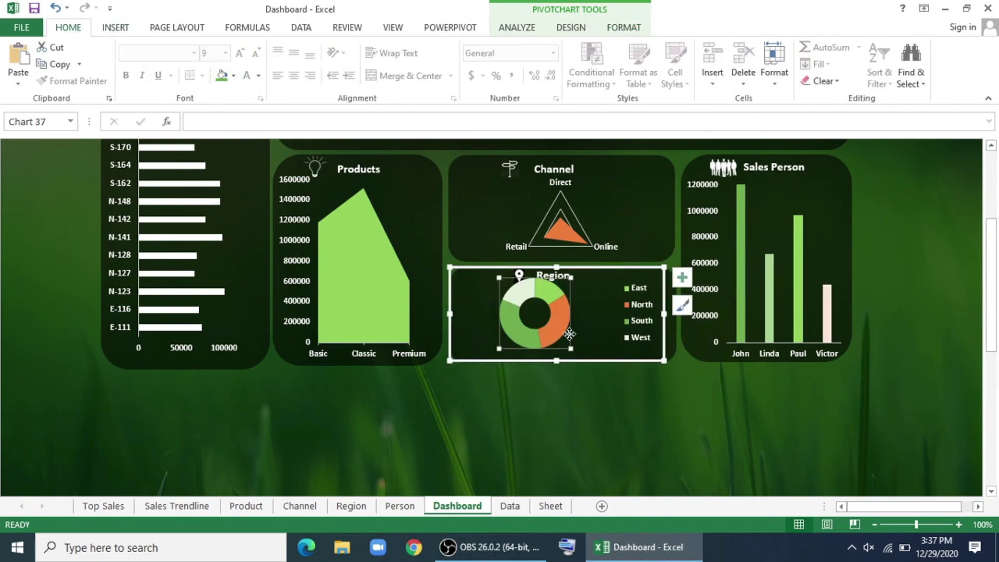
left_click_drag(664, 267, 663, 274)
left_click(597, 368)
left_click(578, 333)
left_click_drag(582, 356, 592, 351)
left_click(635, 437)
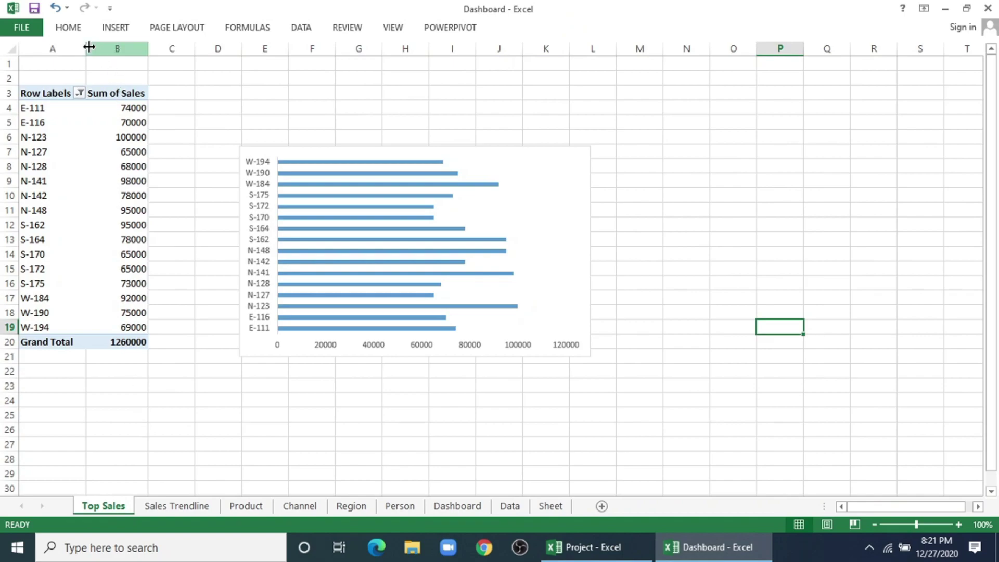
left_click(123, 31)
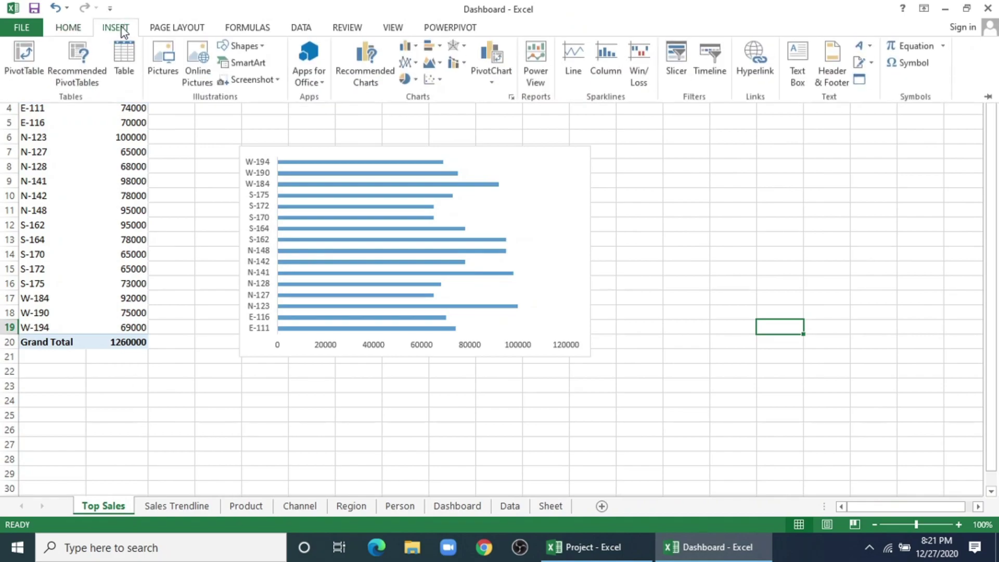
left_click(676, 59)
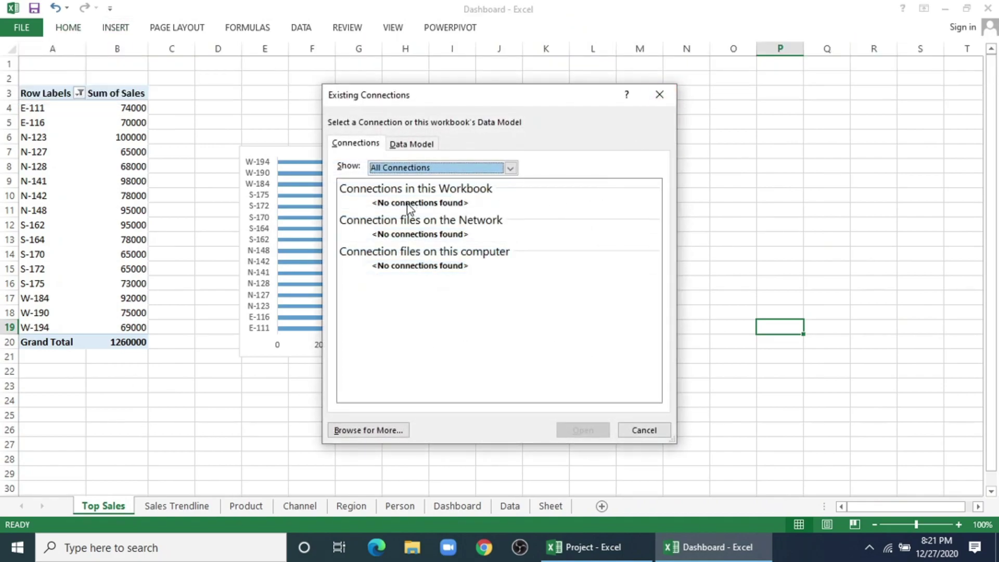
left_click(660, 96)
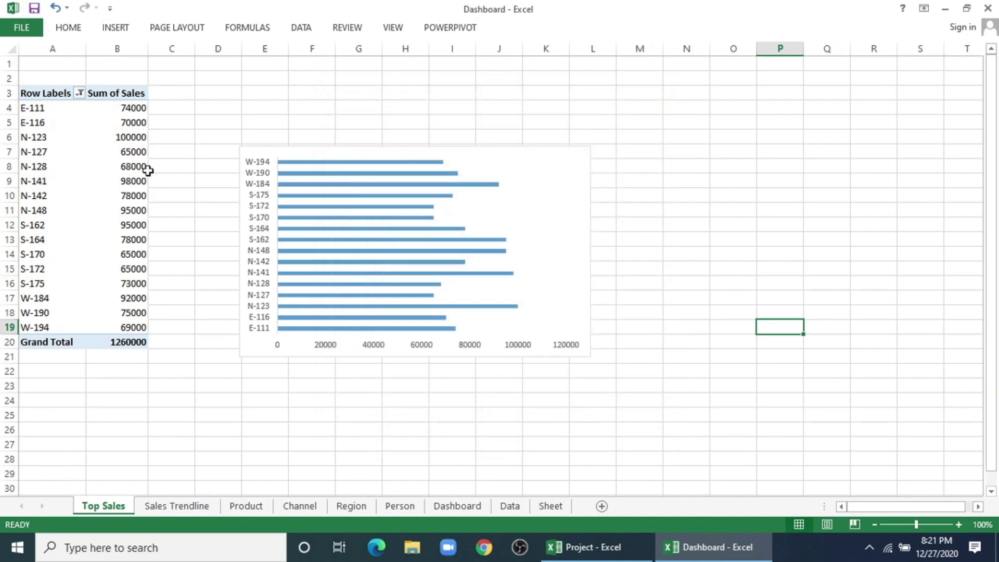
Insert slicers for Sales Person, Region, Products Type and Sales Channel from the Top Sales PivotTable
left_click(122, 176)
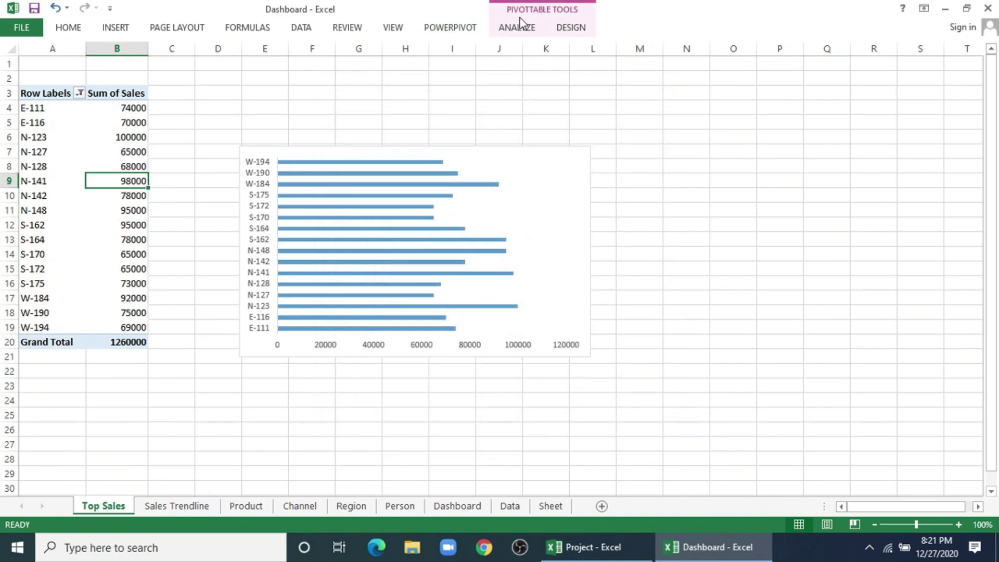
left_click(115, 28)
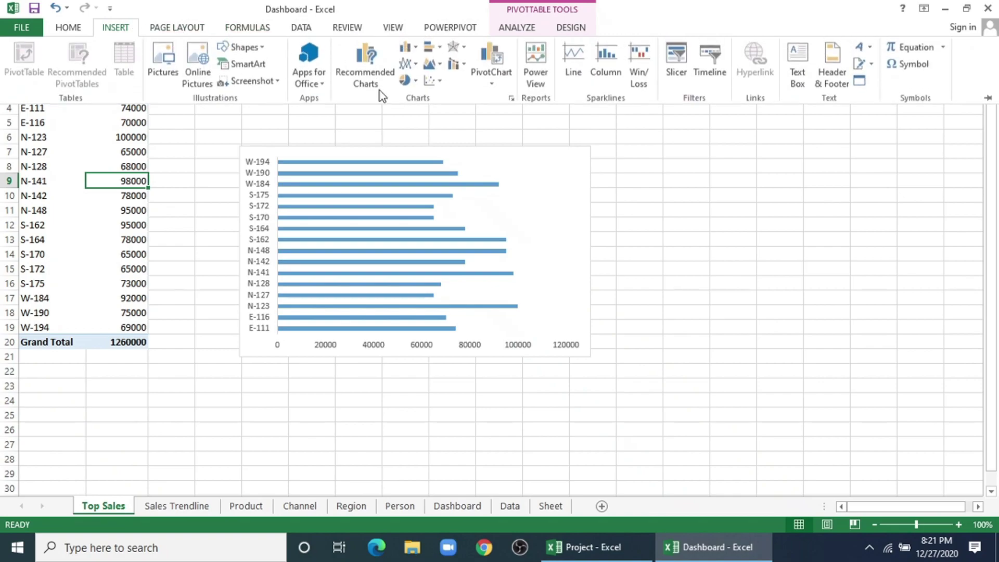
left_click(676, 60)
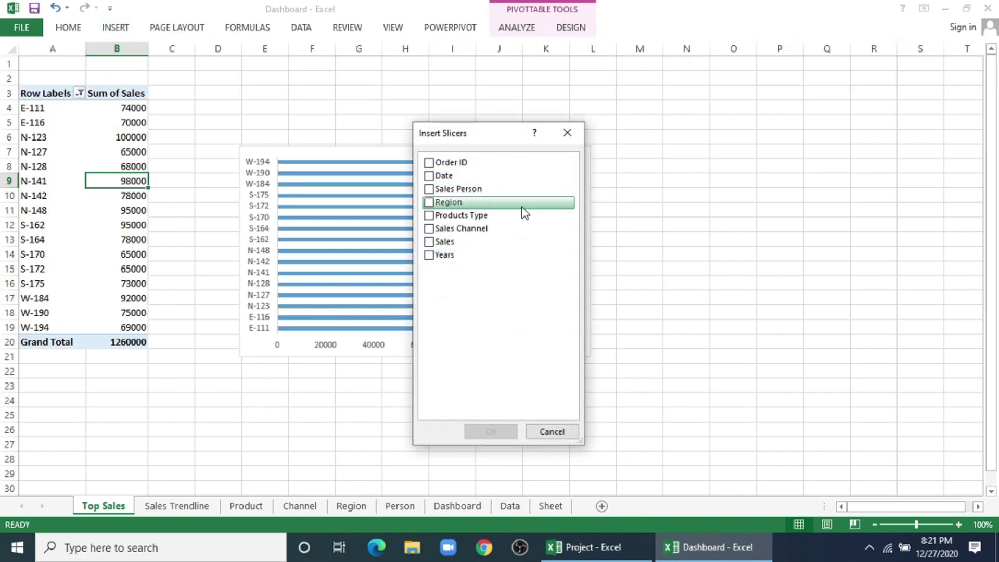
left_click_drag(485, 137, 637, 104)
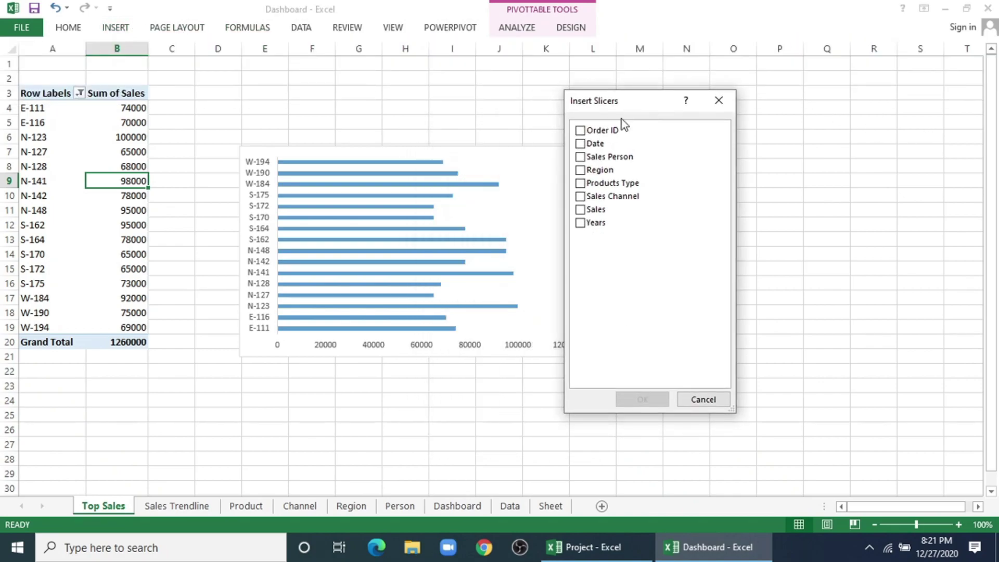
left_click(581, 158)
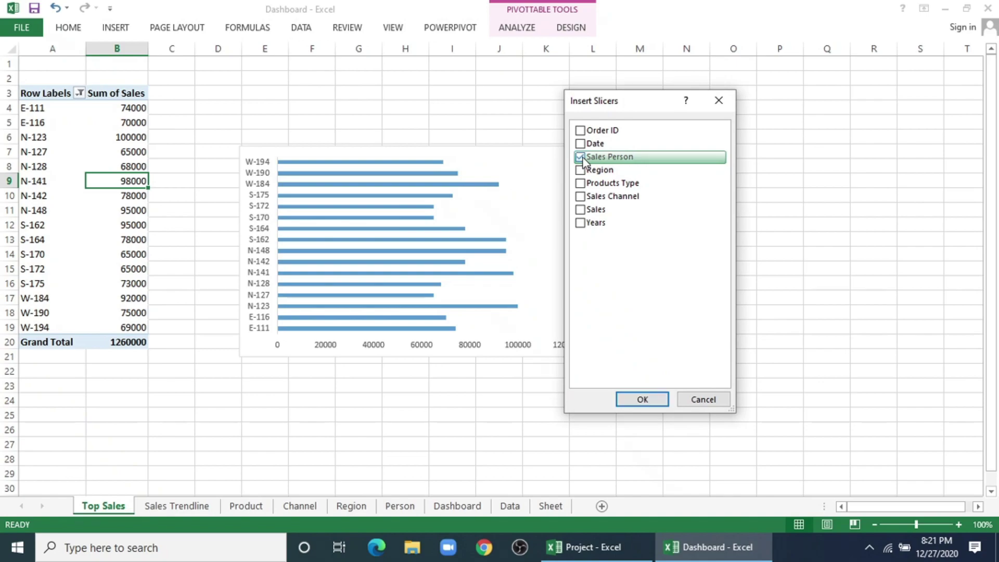
left_click(581, 185)
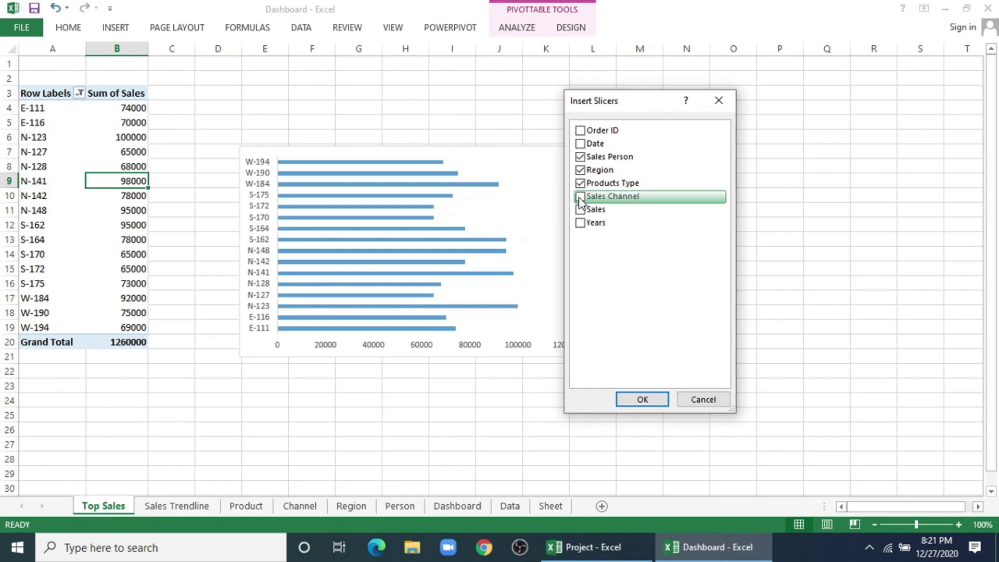
left_click(646, 399)
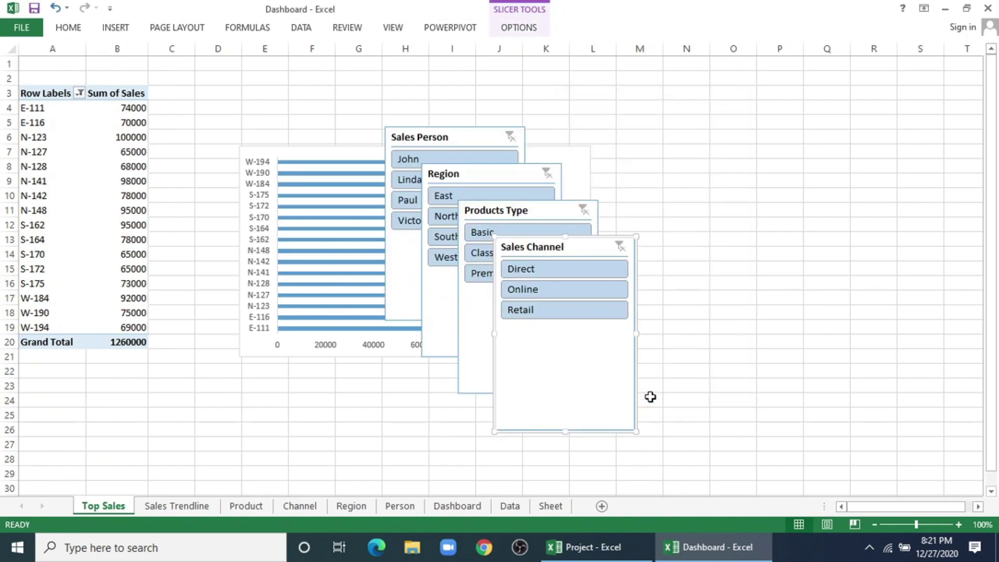
Move all four slicers from the Top Sales sheet to the Dashboard sheet
left_click(756, 242)
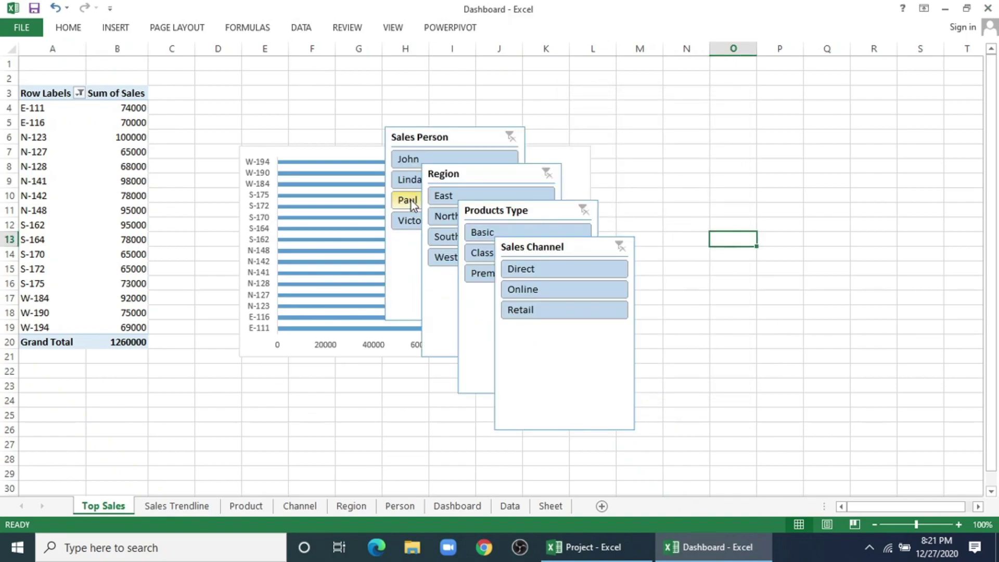
left_click(437, 137)
left_click(450, 175, "ctrl")
left_click(513, 216, "ctrl")
left_click(458, 506)
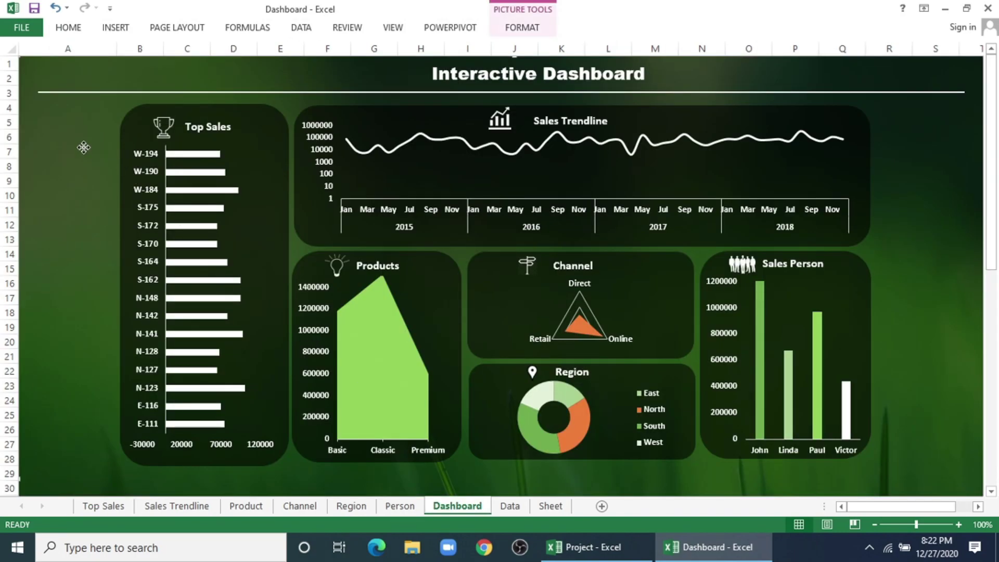
scroll(83, 149, "down", 6)
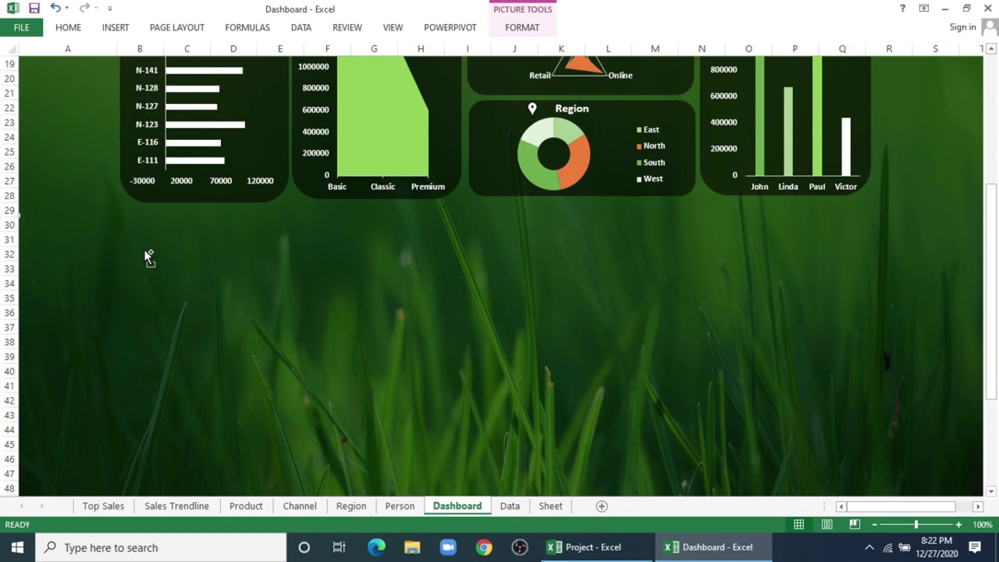
key("ctrl+v")
Move the group of slicers off the charts to the empty area beneath the Top Sales panel
scroll(146, 252, "up", 6)
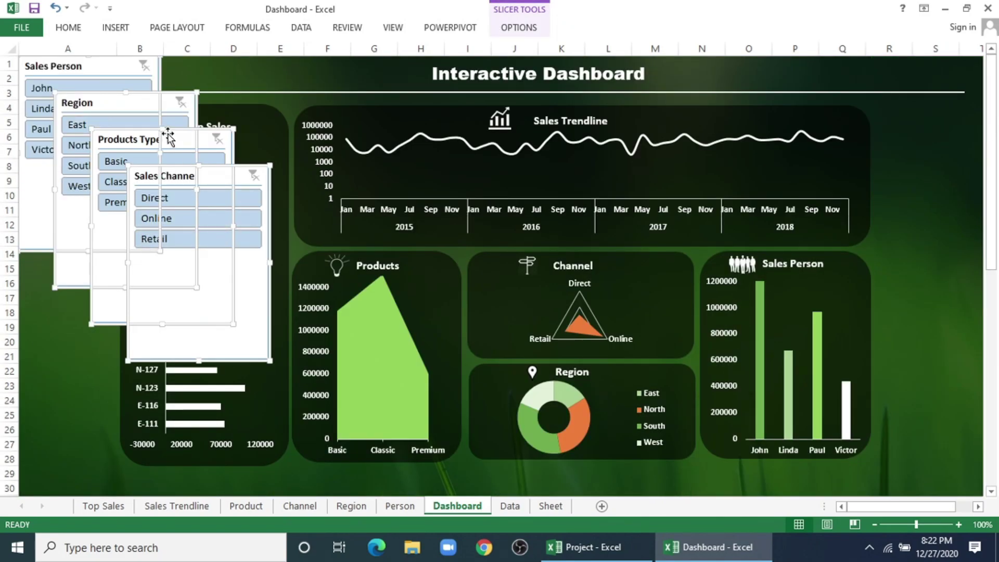
left_click_drag(167, 134, 311, 378)
scroll(370, 259, "down", 5)
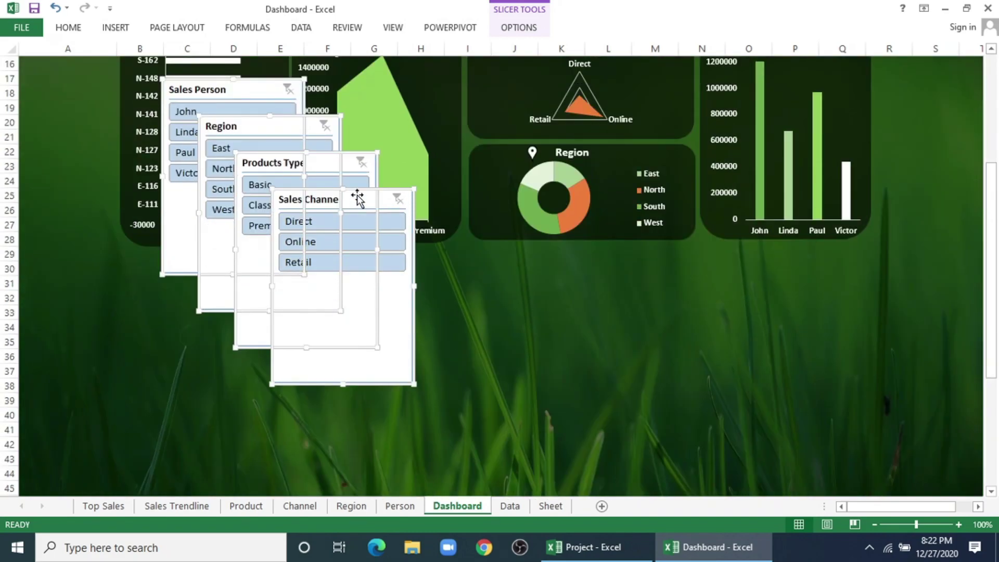
left_click_drag(357, 199, 322, 372)
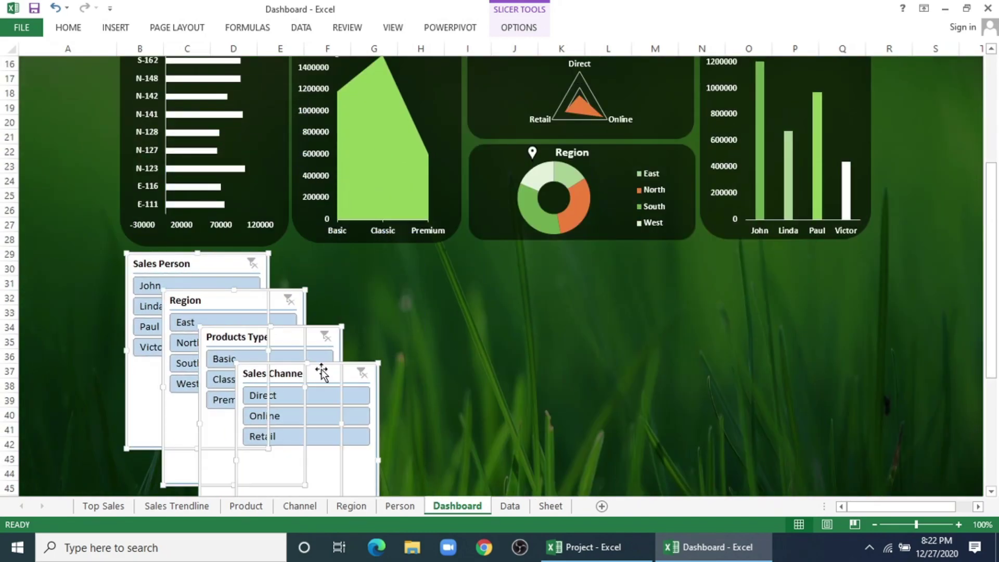
Line up the slicers in one row beneath the charts in the order Sales Person, Region, Sales Channel, Products Type
left_click(338, 315)
left_click_drag(225, 301, 335, 263)
left_click(245, 343)
left_click_drag(244, 342, 622, 261)
left_click_drag(275, 371, 458, 261)
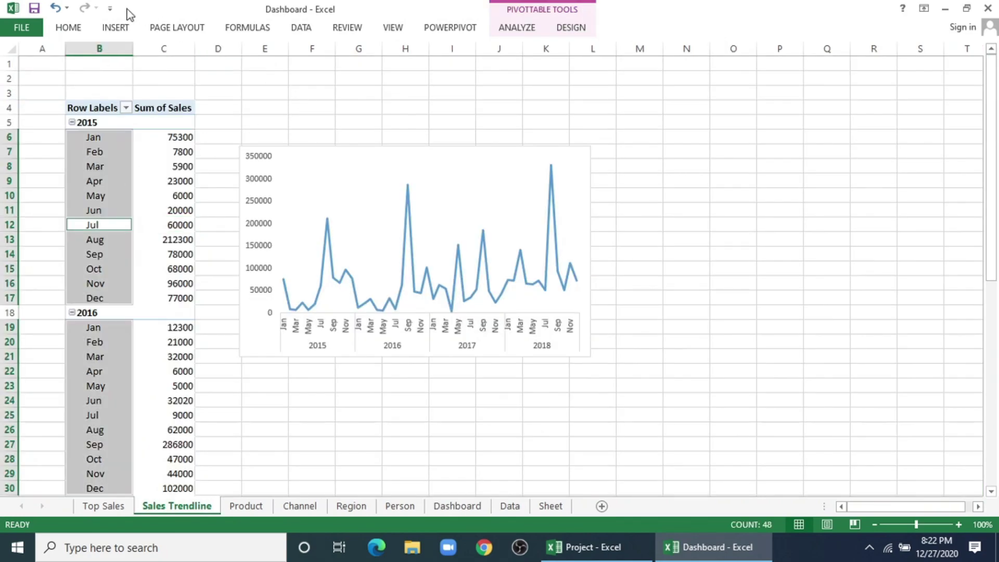
Insert a Date timeline for the Sales Trendline PivotTable
left_click(116, 27)
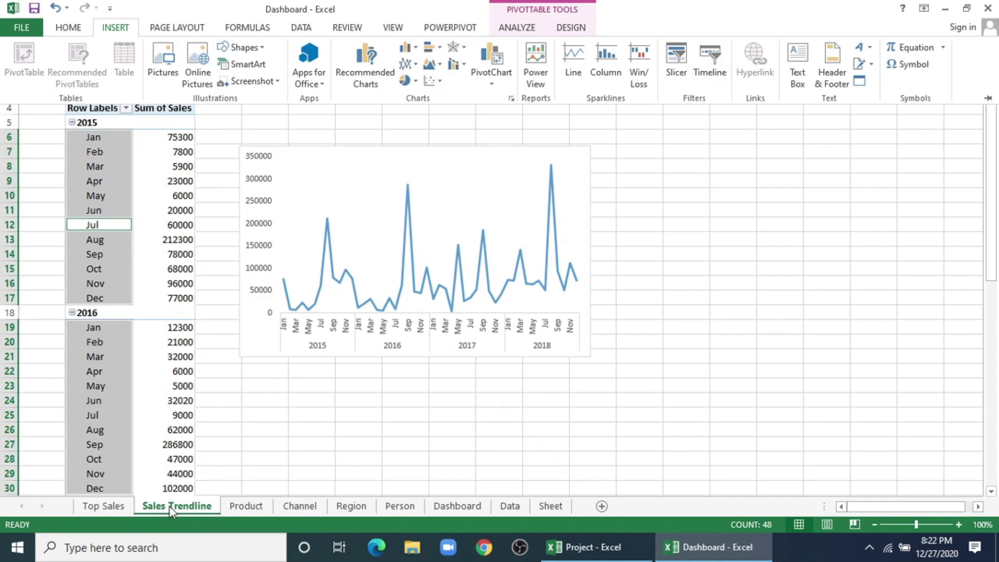
left_click(720, 69)
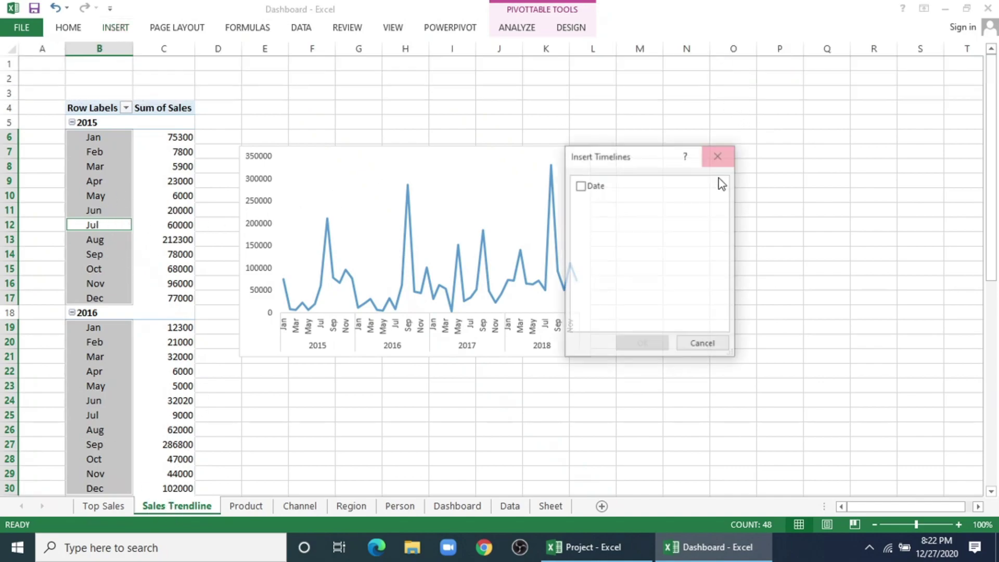
left_click(581, 186)
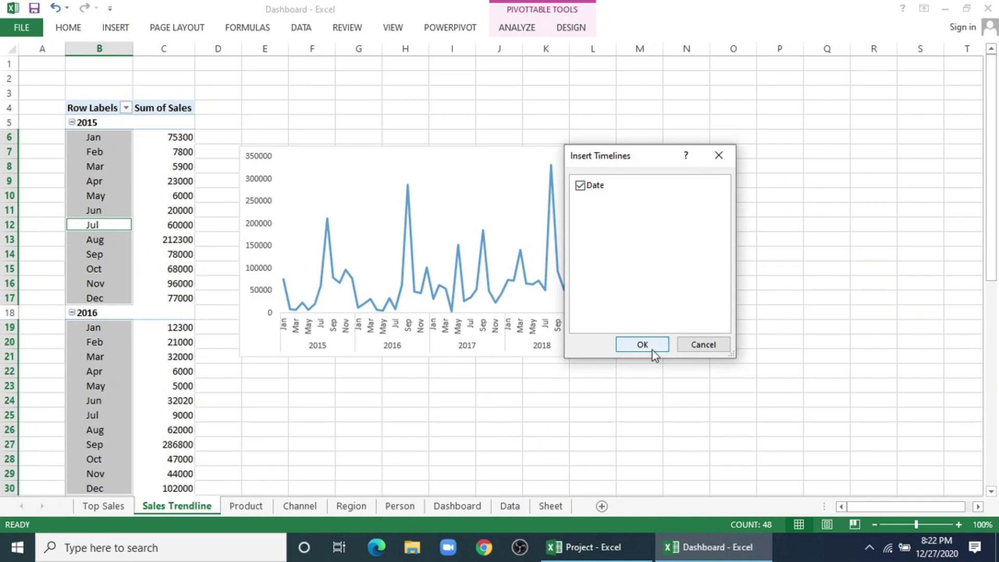
left_click(653, 350)
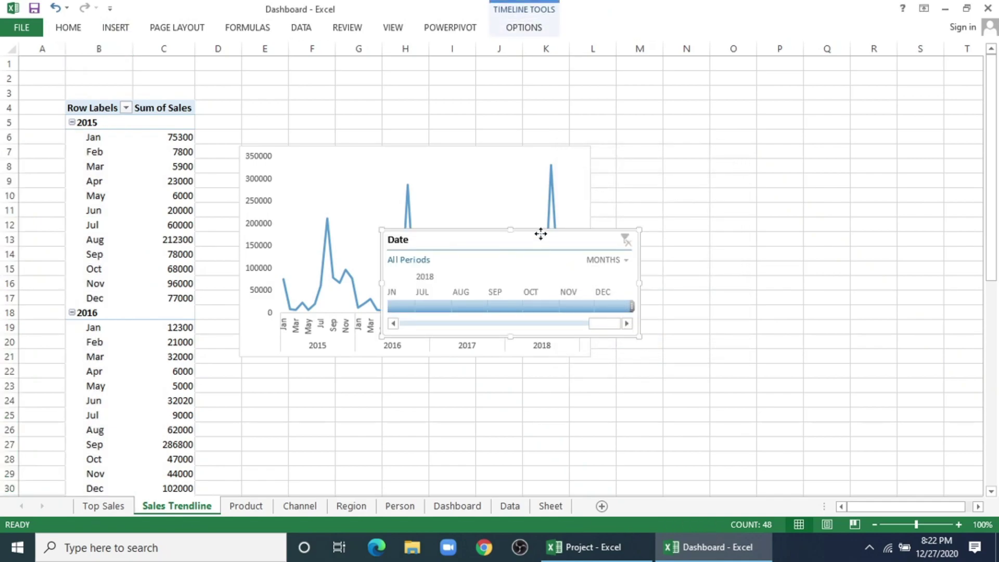
Transfer the Date timeline from the Sales Trendline sheet to the Dashboard sheet
left_click_drag(541, 234, 777, 162)
right_click(745, 168)
key("Escape")
left_click(427, 510)
right_click(758, 255)
left_click(784, 328)
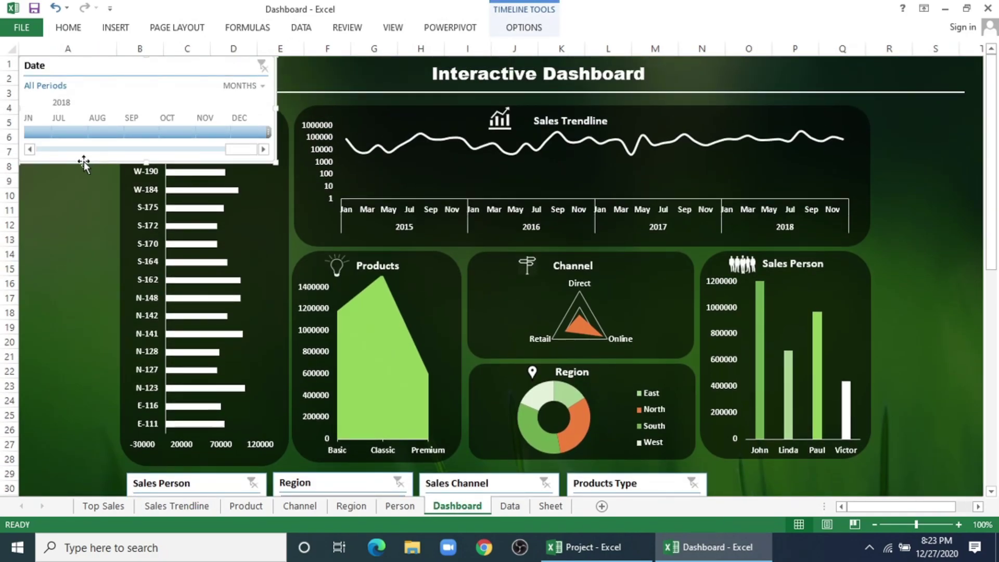
Position the Date timeline beside the Products Type slicer, level with the slicer row
left_click_drag(83, 162, 780, 486)
scroll(706, 366, "down", 5)
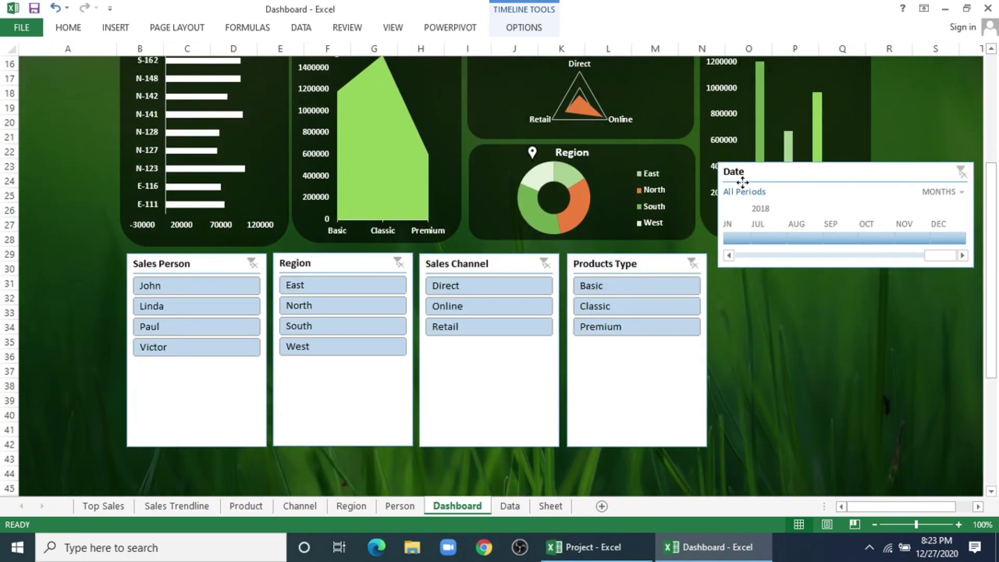
left_click_drag(792, 174, 789, 259)
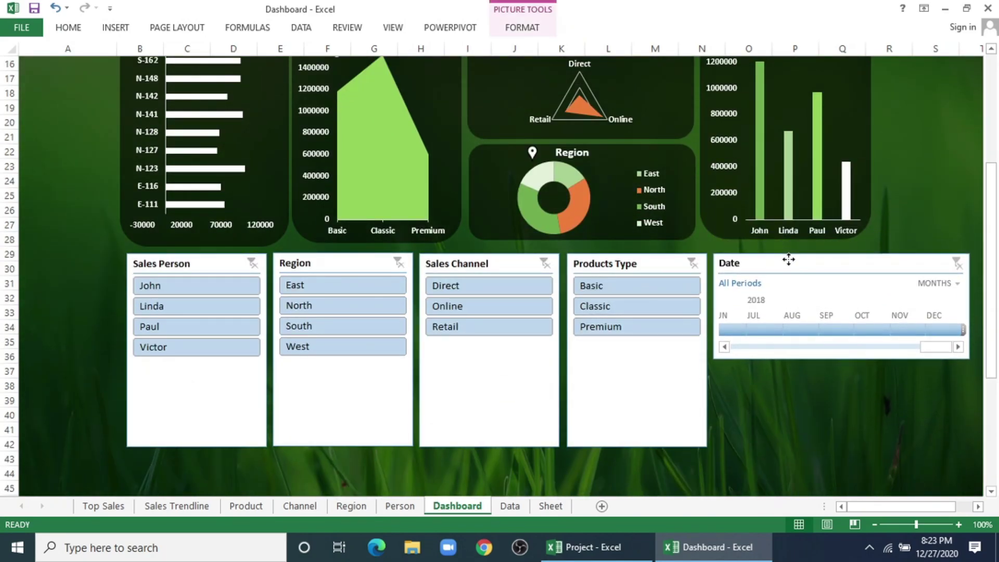
Test the Sales Person and Region slicers by filtering to the first salesperson and East, and clear both filters
scroll(354, 328, "up", 3)
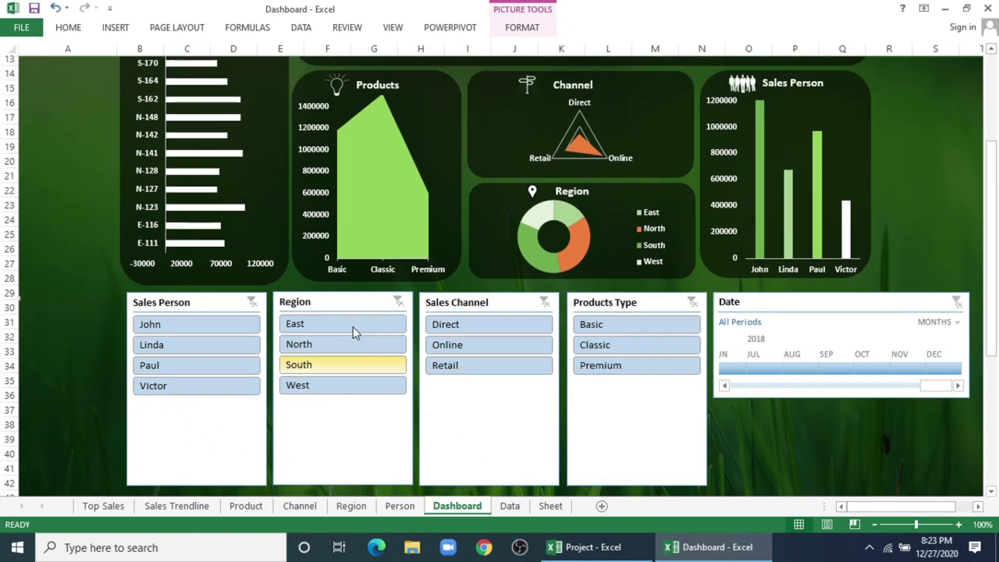
left_click(215, 414)
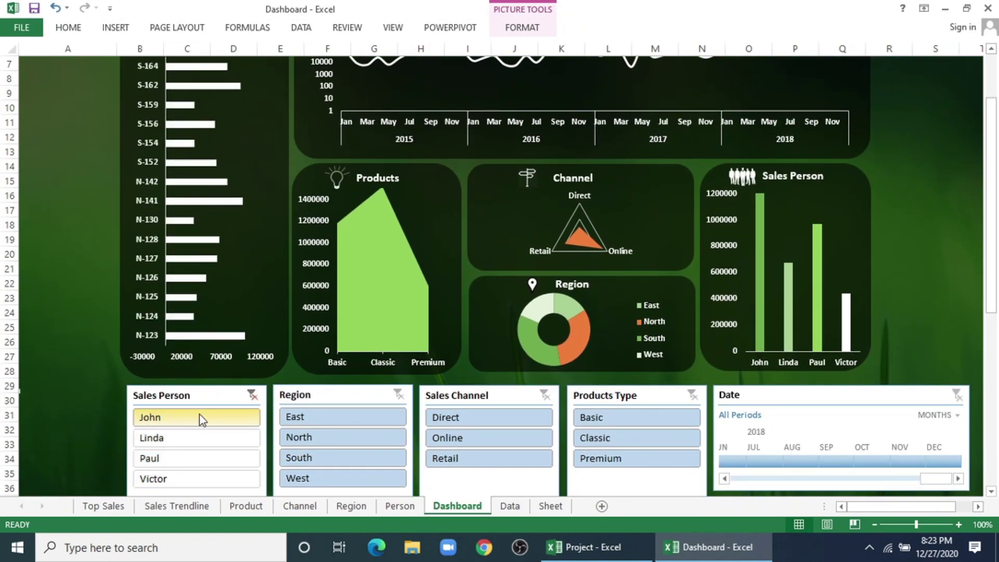
left_click(305, 418)
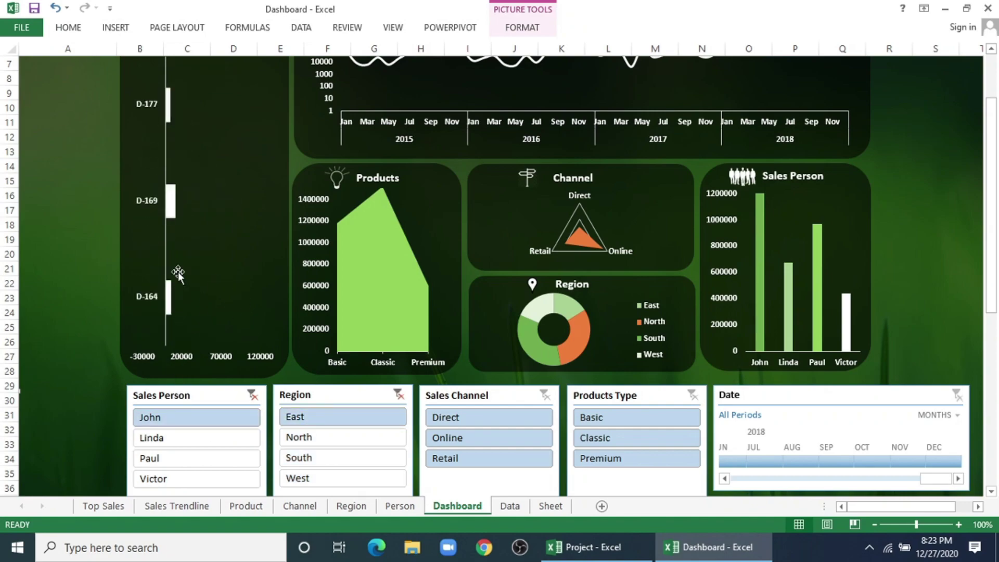
left_click(251, 396)
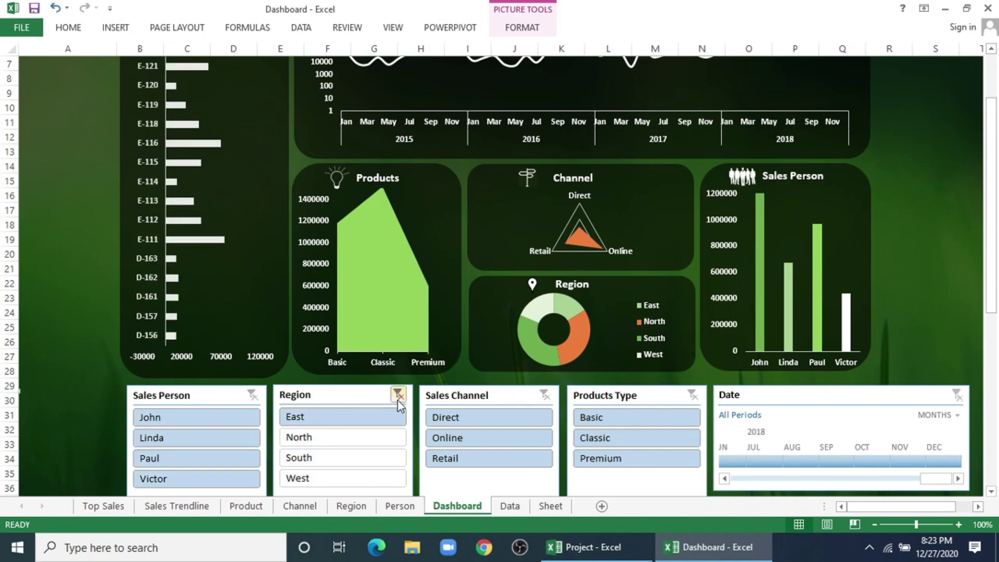
left_click(399, 395)
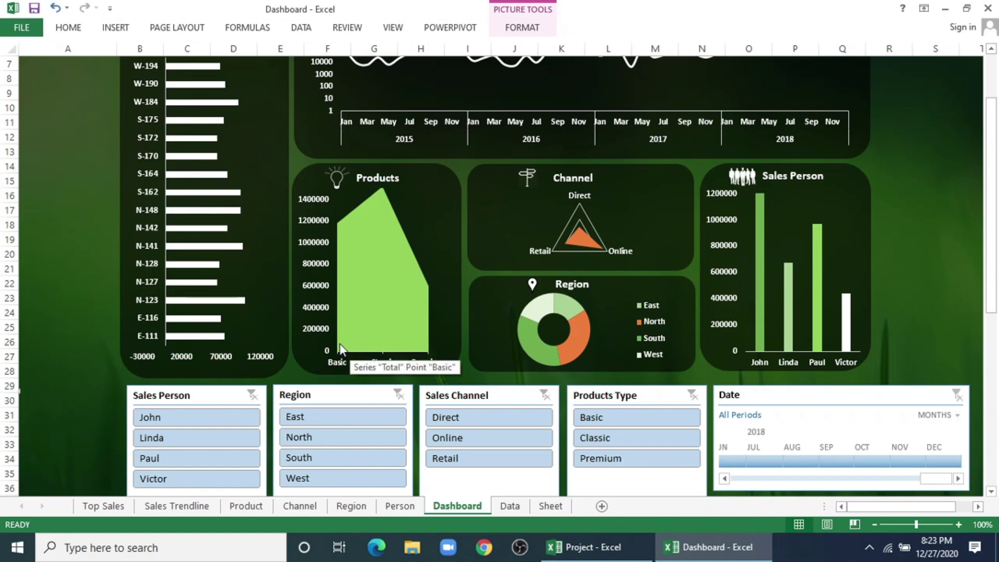
Connect the Sales Person slicer to the Channel, Person, Product, Region, Sales Trendline and Top Sales PivotTables
scroll(343, 331, "down", 3)
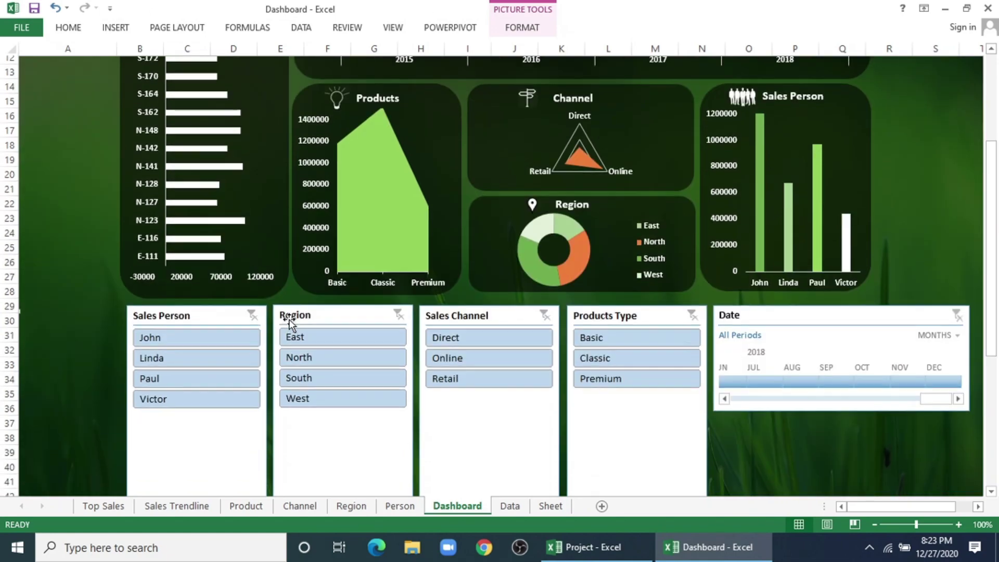
right_click(236, 376)
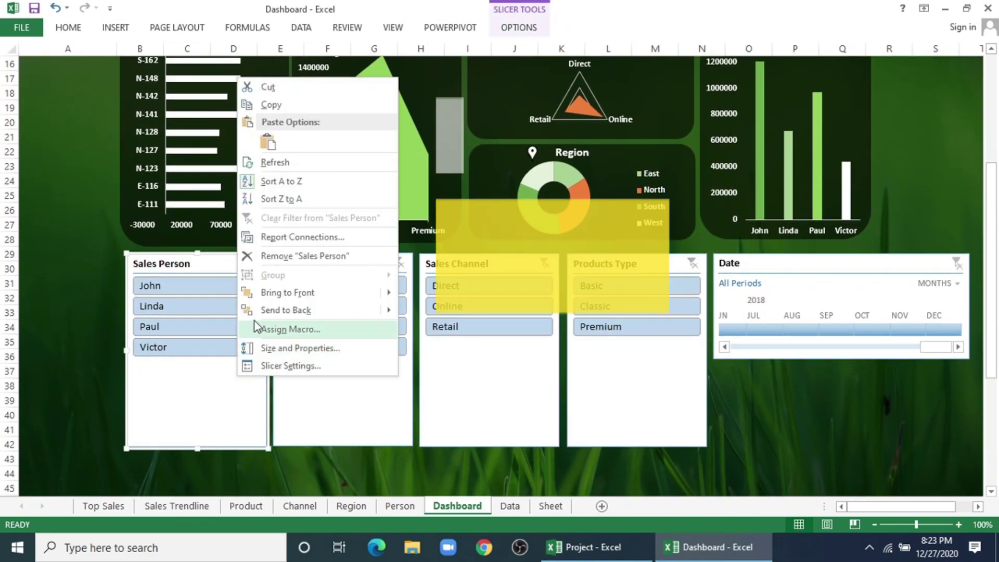
left_click(270, 241)
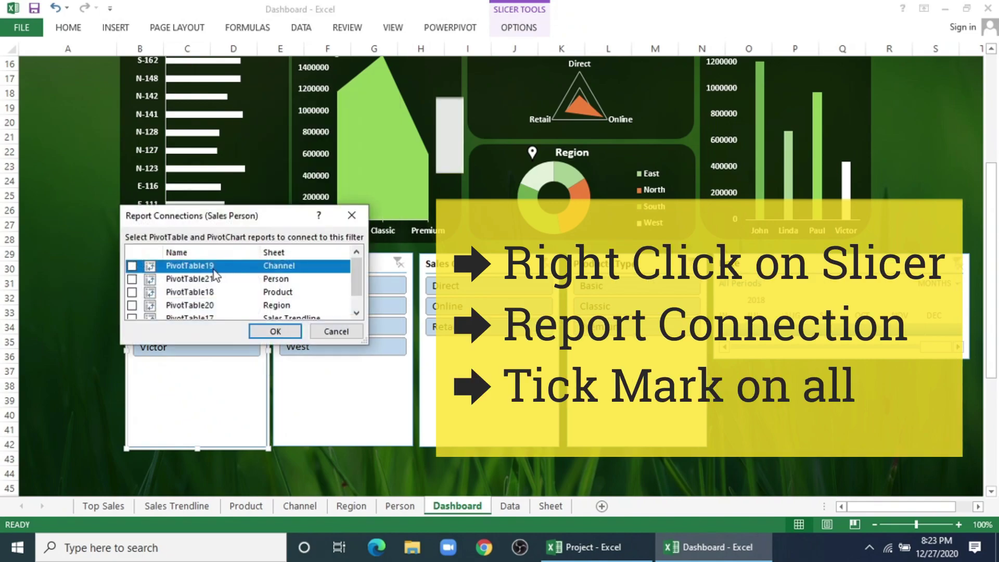
left_click(132, 279)
left_click(131, 292)
left_click(131, 305)
scroll(133, 305, "down", 1)
left_click(132, 299)
left_click(275, 332)
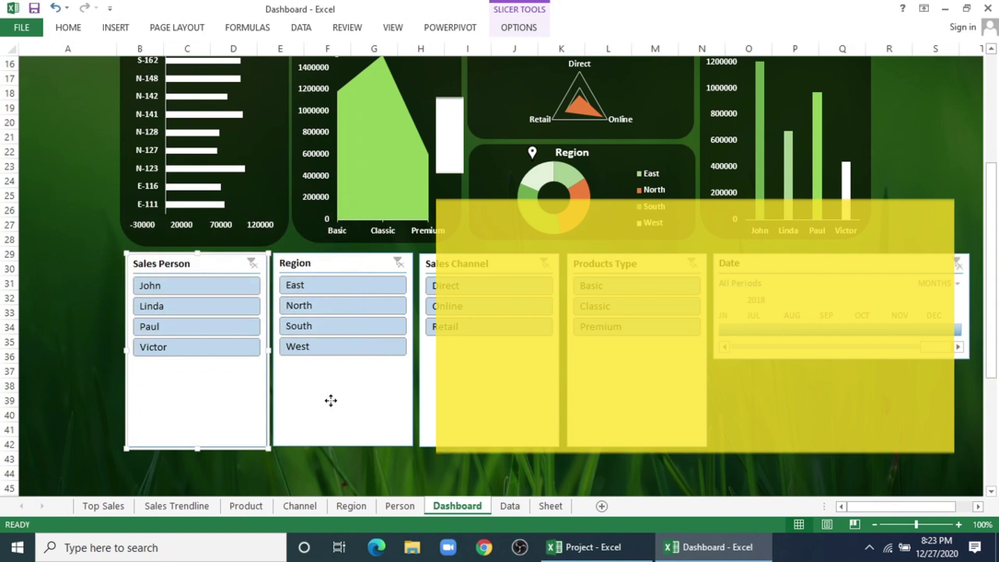
Connect the Region slicer to the Channel, Person, Product, Region, Sales Trendline and Top Sales PivotTables
right_click(331, 401)
left_click(374, 261)
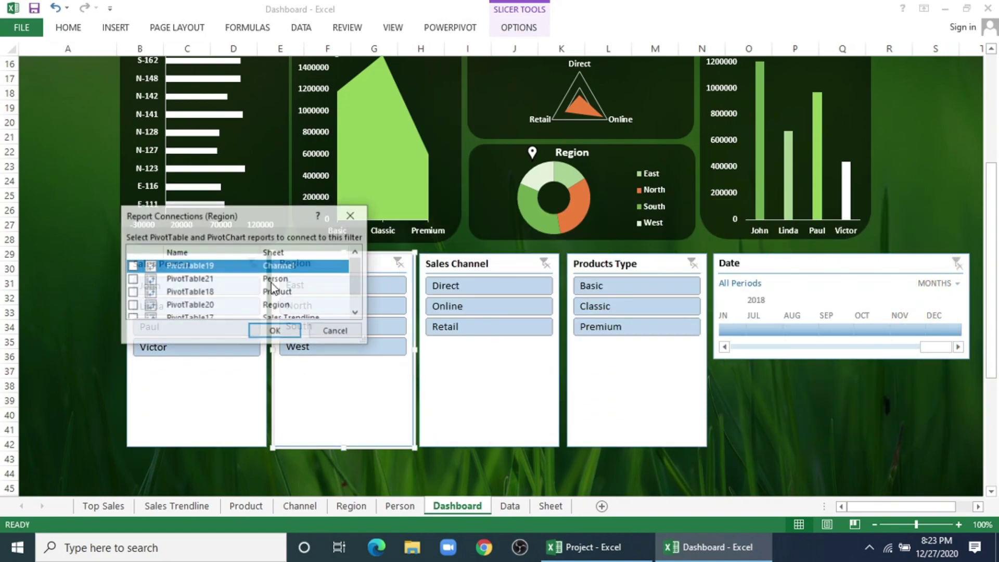
left_click(131, 266)
left_click(132, 278)
left_click(131, 292)
left_click(131, 305)
scroll(132, 305, "down", 1)
left_click(132, 298)
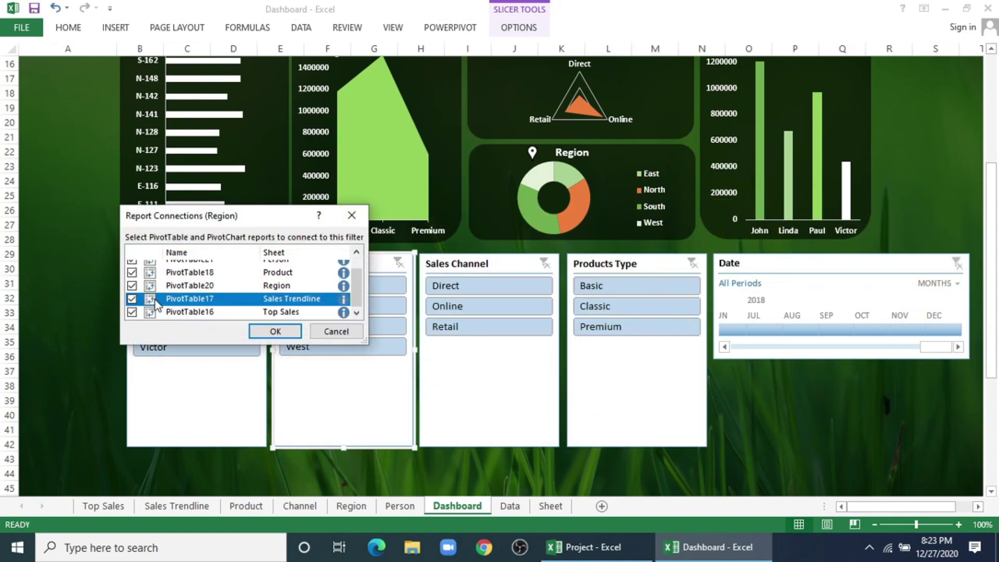
left_click(292, 331)
Connect the Sales Channel slicer to the Channel, Person, Product, Region and Sales Trendline PivotTables as well
right_click(458, 398)
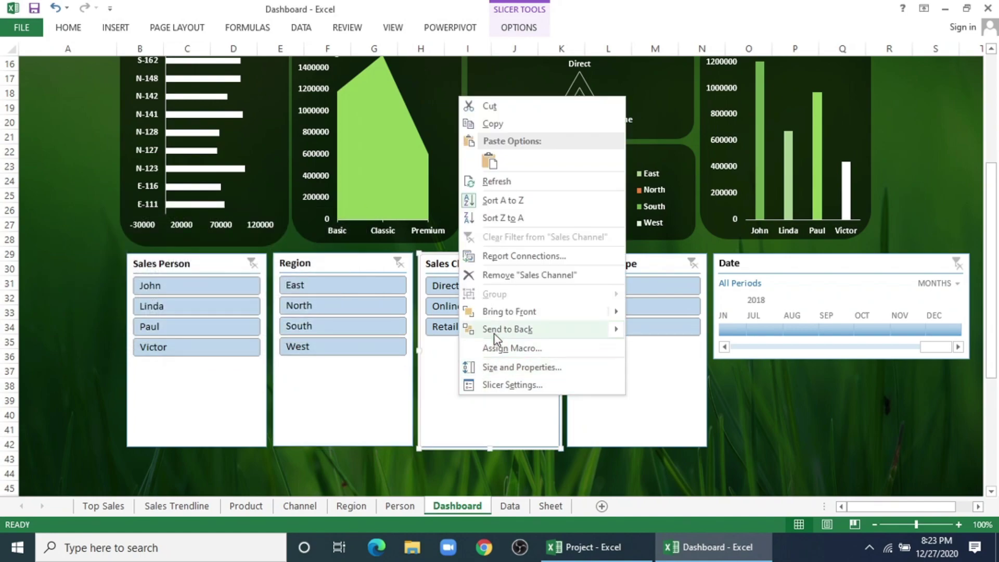
left_click(493, 256)
left_click(132, 266)
left_click(132, 279)
left_click(131, 292)
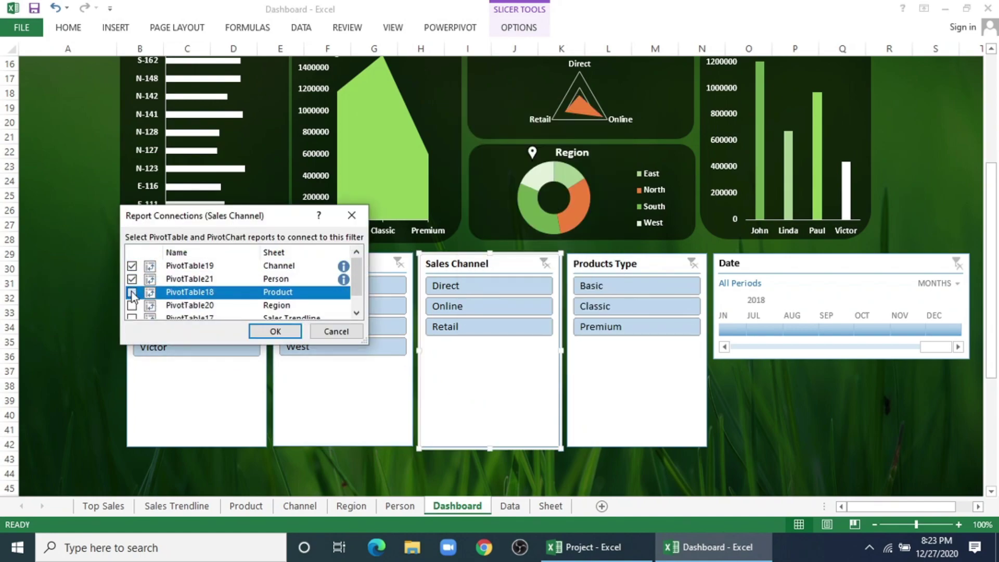
left_click(131, 305)
left_click(131, 316)
left_click(275, 332)
Connect the Products Type slicer to the Channel, Person, Product, Region and Sales Trendline PivotTables as well
right_click(645, 408)
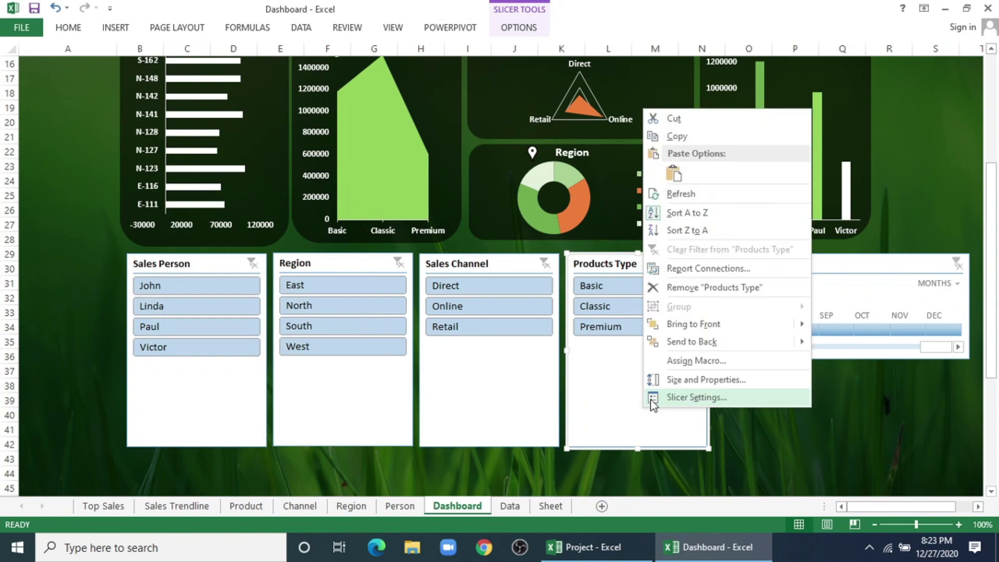
left_click(666, 270)
left_click(132, 266)
left_click(132, 279)
left_click(132, 291)
left_click(131, 305)
left_click(132, 317)
left_click(276, 331)
Connect the Date timeline to the Channel, Person, Product, Region and Sales Trendline PivotTables as well
right_click(786, 266)
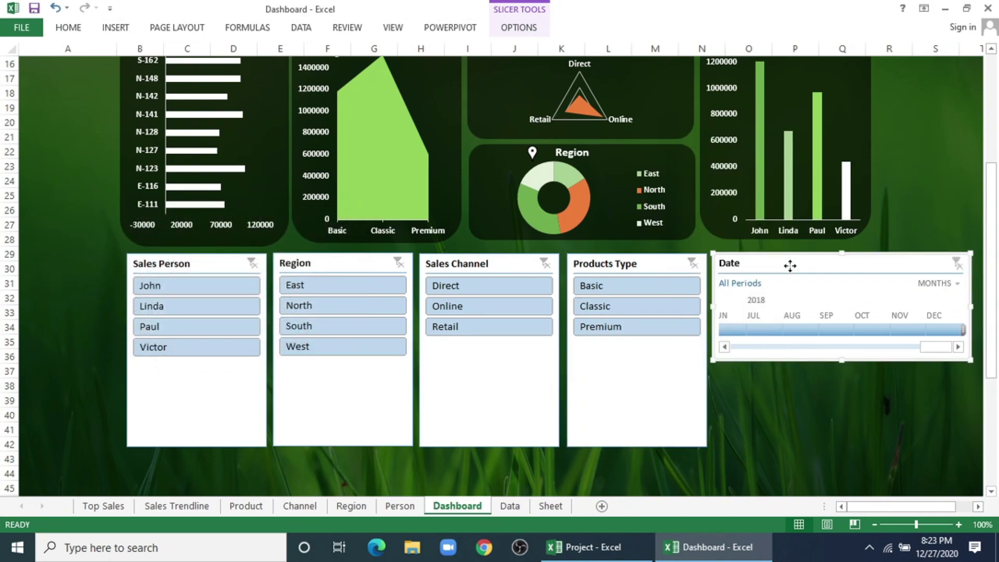
left_click(811, 386)
left_click(132, 266)
left_click(131, 279)
left_click(131, 292)
left_click(132, 305)
left_click(131, 312)
left_click(275, 332)
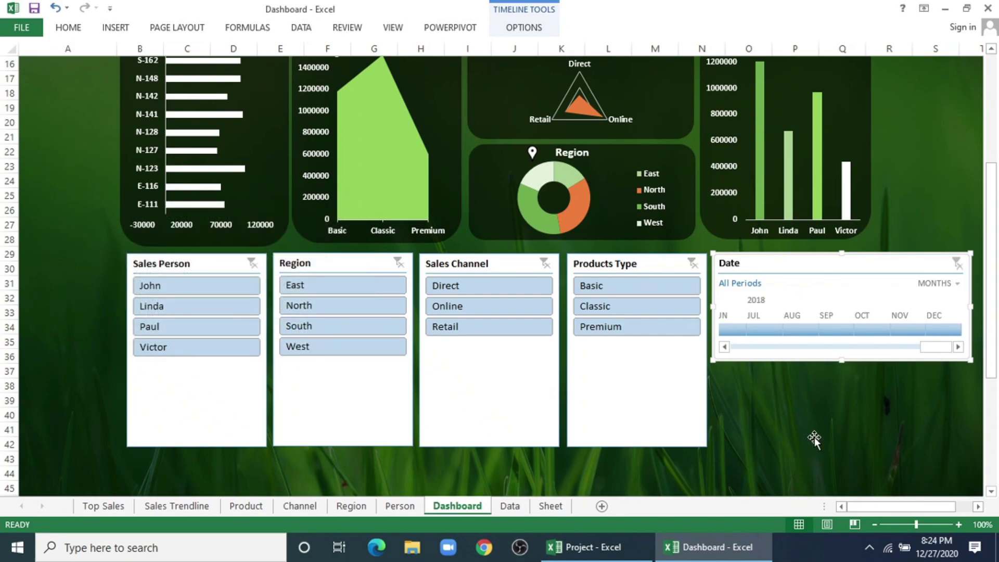
Test the connected slicers by filtering the charts to the East region and to the first salesperson
left_click(348, 381)
scroll(352, 385, "up", 4)
scroll(338, 418, "down", 1)
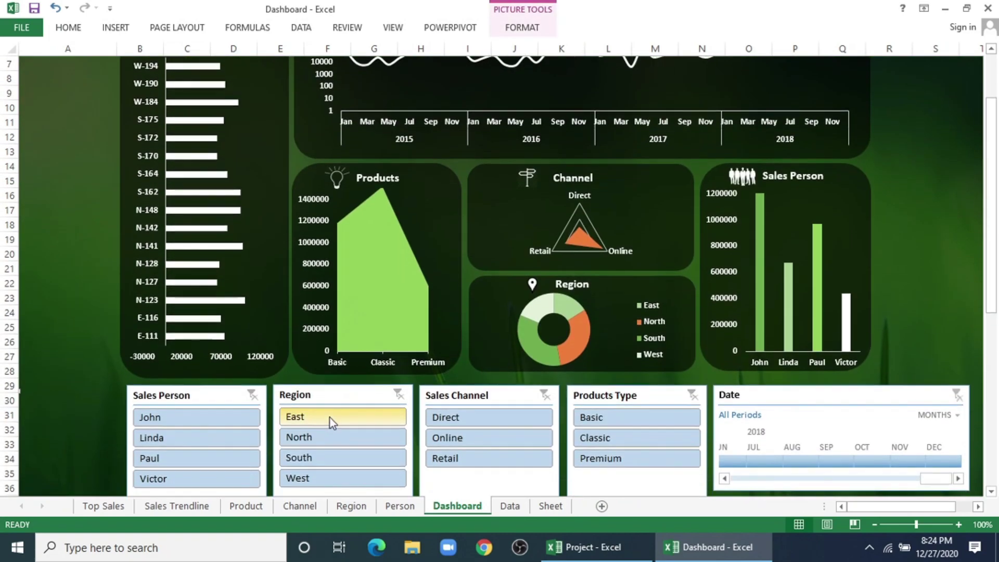
left_click(331, 420)
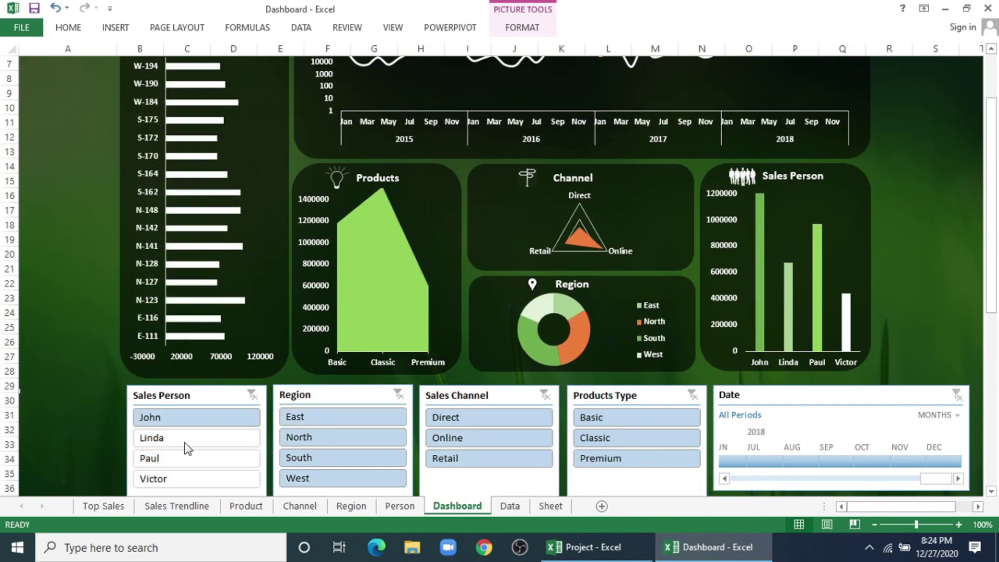
left_click(181, 421)
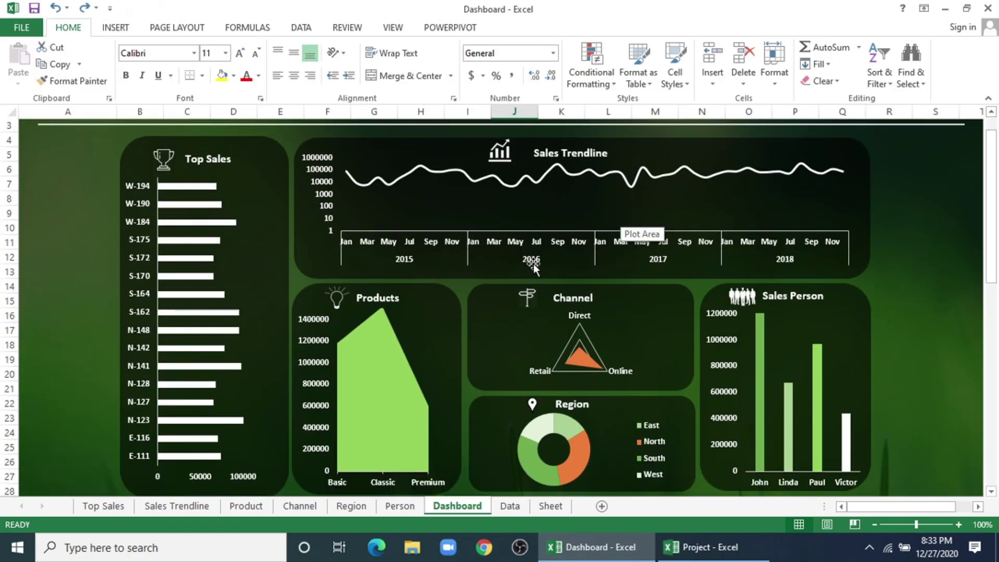
Arrange the Sales Person slicer's buttons in two columns with a button height of 0.5"
scroll(530, 267, "down", 5)
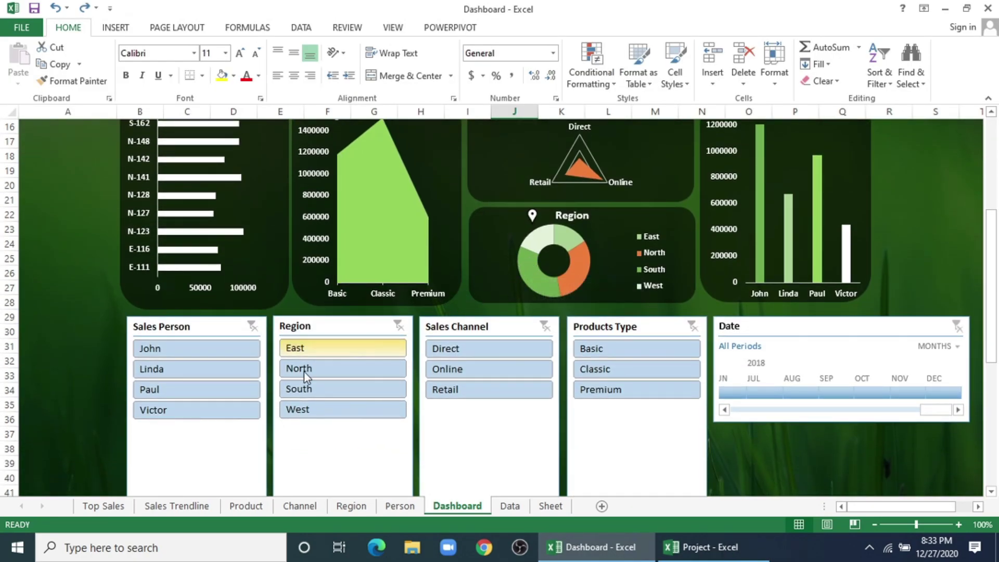
scroll(252, 404, "down", 1)
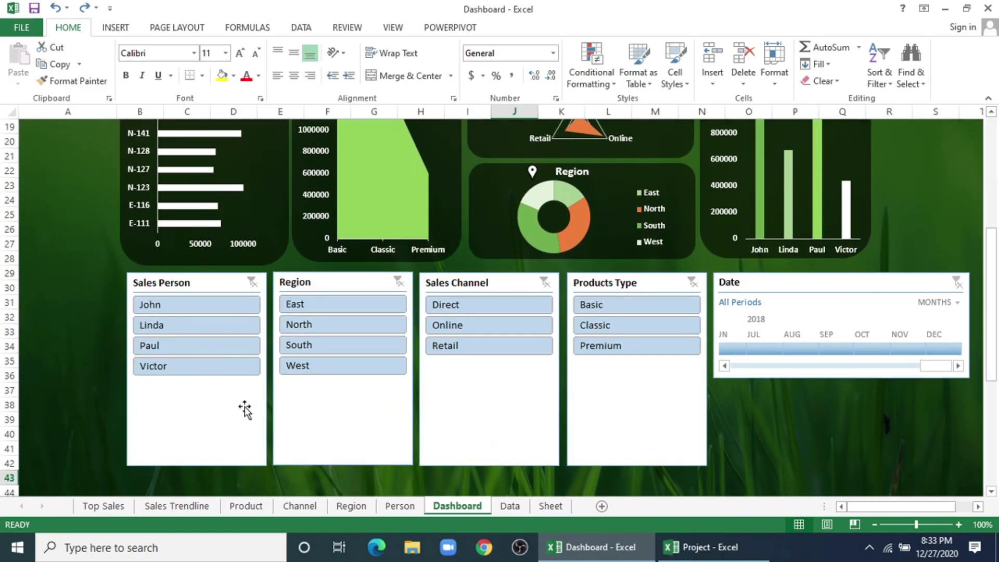
left_click(245, 406)
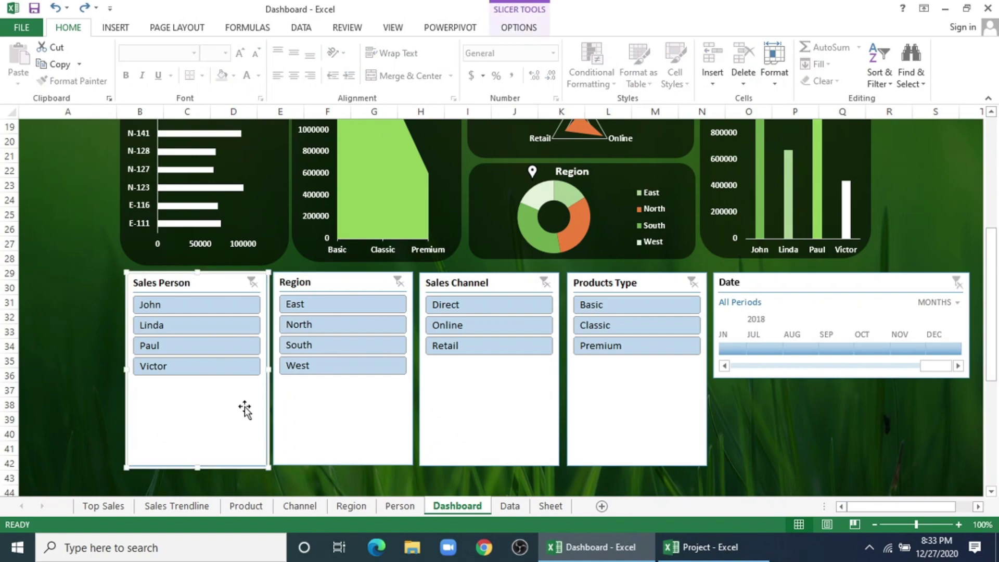
left_click(515, 29)
left_click(773, 43)
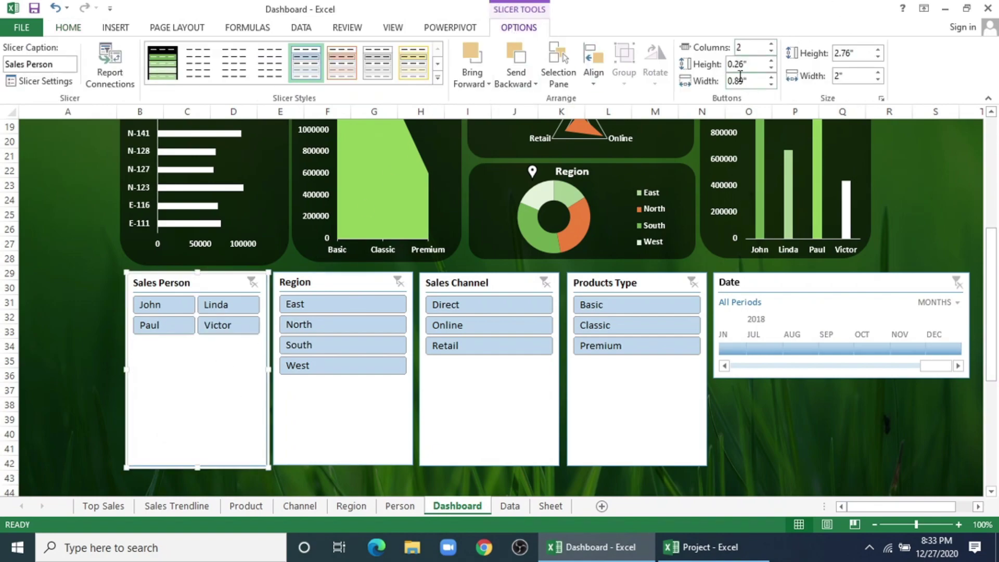
left_click(771, 68)
left_click(771, 61)
left_click(771, 61)
left_click(771, 61)
Arrange the Region and Sales Channel slicers' buttons in two columns with a button height of 0.5"
left_click(371, 285)
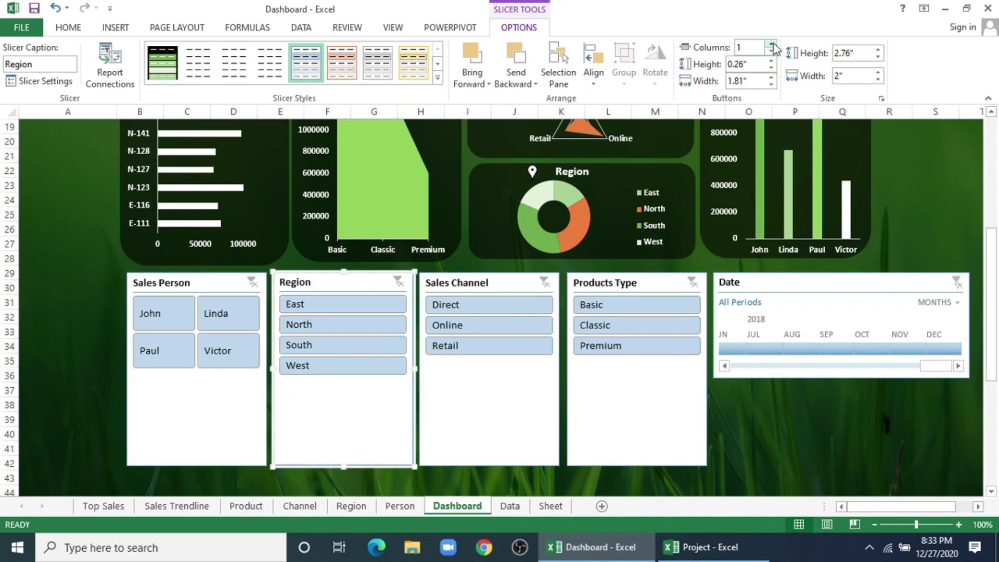
left_click(772, 44)
left_click(771, 61)
left_click(771, 61)
left_click(502, 281)
left_click(771, 43)
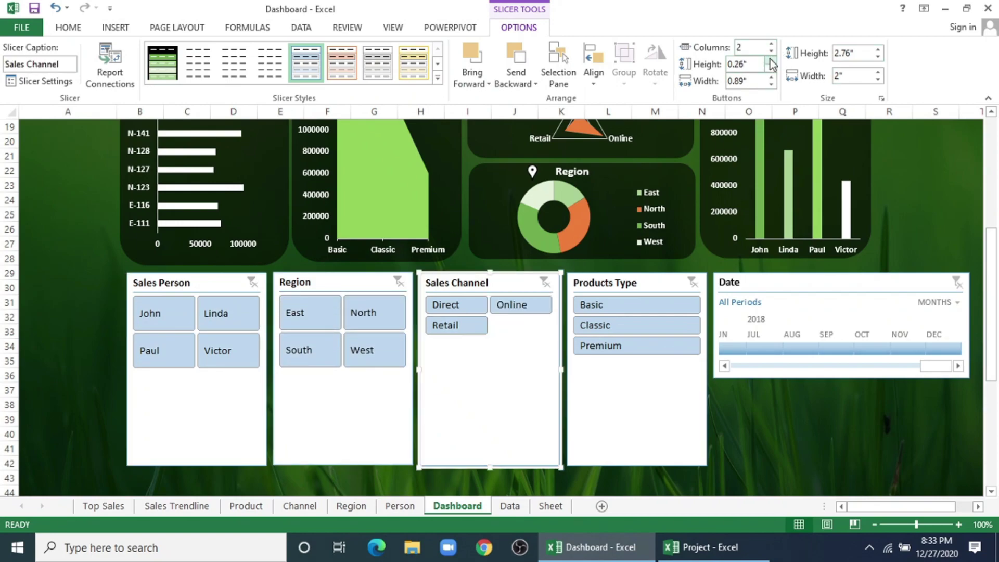
left_click(771, 60)
left_click(771, 60)
Try a two-column button layout on the Products Type slicer and return it to one column
left_click(624, 283)
left_click(772, 44)
left_click(771, 51)
Narrow all four slicers: Region and Products Type to about 1.46", Sales Channel to about 1.57", and Sales Person to a similar width
left_click(246, 381)
left_click_drag(266, 369, 224, 370)
left_click(282, 387)
left_click_drag(412, 370, 375, 370)
left_click(462, 395)
left_click_drag(560, 370, 528, 369)
left_click(706, 370)
left_click_drag(706, 370, 669, 370)
Move the Region, Sales Channel and Products Type slicers closer to the Sales Person slicer, leaving small gaps between them in one row
left_click_drag(275, 379, 236, 381)
left_click_drag(419, 397, 346, 397)
left_click_drag(567, 391, 465, 390)
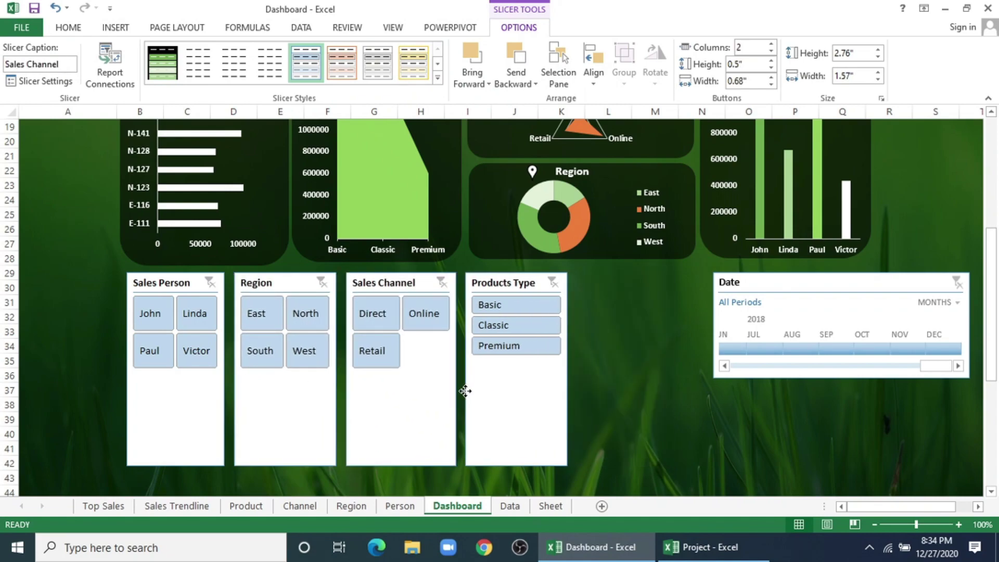
Widen the Date timeline to about 5.62" so it reaches the Products Type slicer, and bring its 2017 months into the displayed range
left_click(760, 283)
left_click_drag(714, 326, 574, 326)
left_click(957, 303)
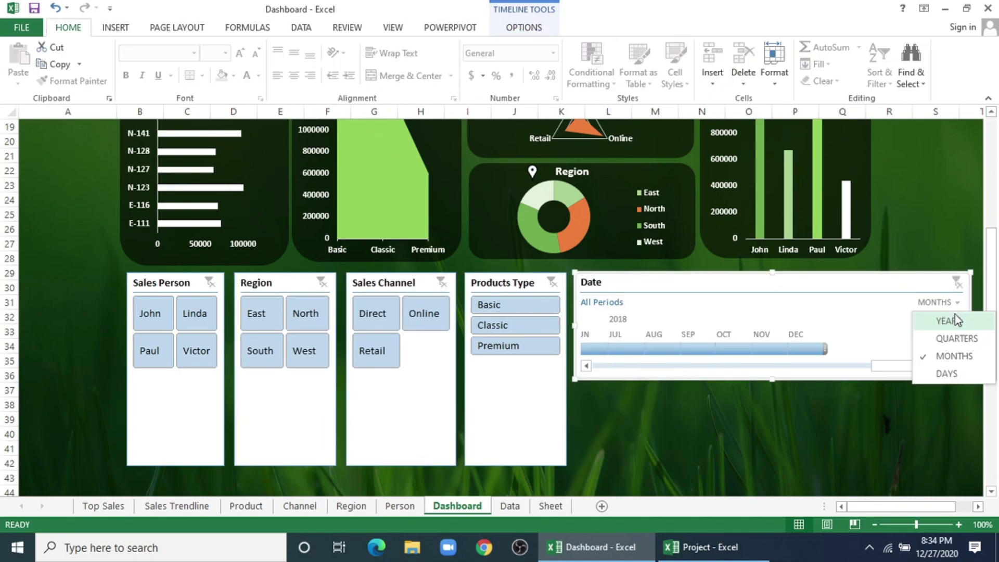
left_click(865, 282)
left_click_drag(912, 365, 835, 365)
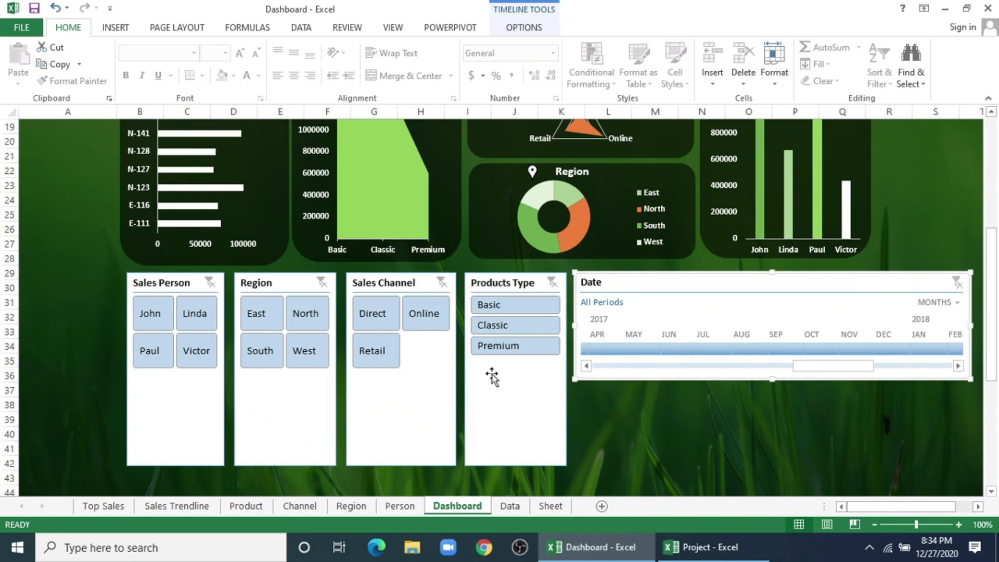
Shorten the Sales Person, Region, Sales Channel and Products Type slicers to about 1.53" high, matching the Date timeline
left_click(448, 388)
left_click(176, 457)
left_click_drag(176, 466, 178, 378)
left_click(310, 437)
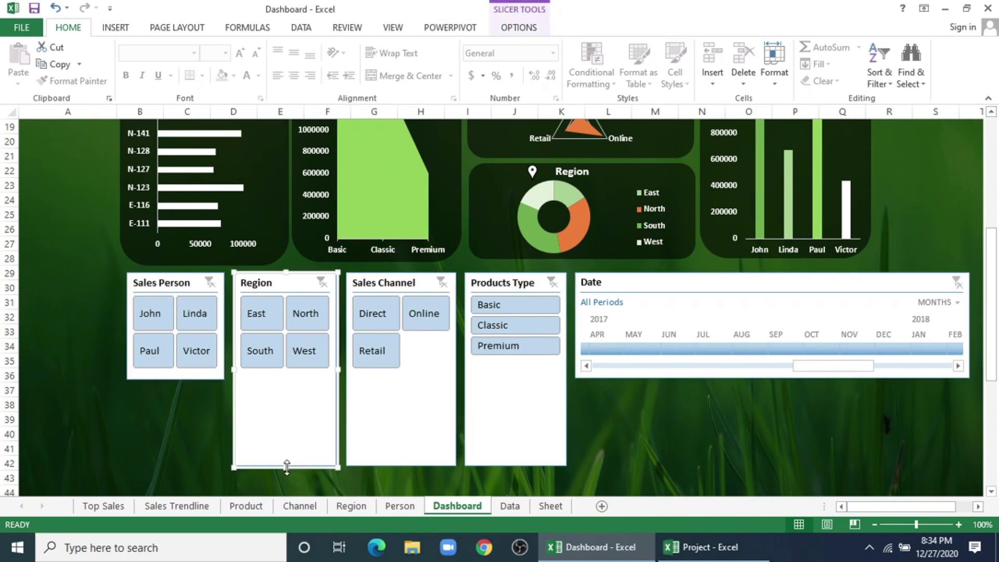
left_click(384, 445, "ctrl")
left_click(522, 440, "ctrl")
left_click_drag(514, 467, 517, 379)
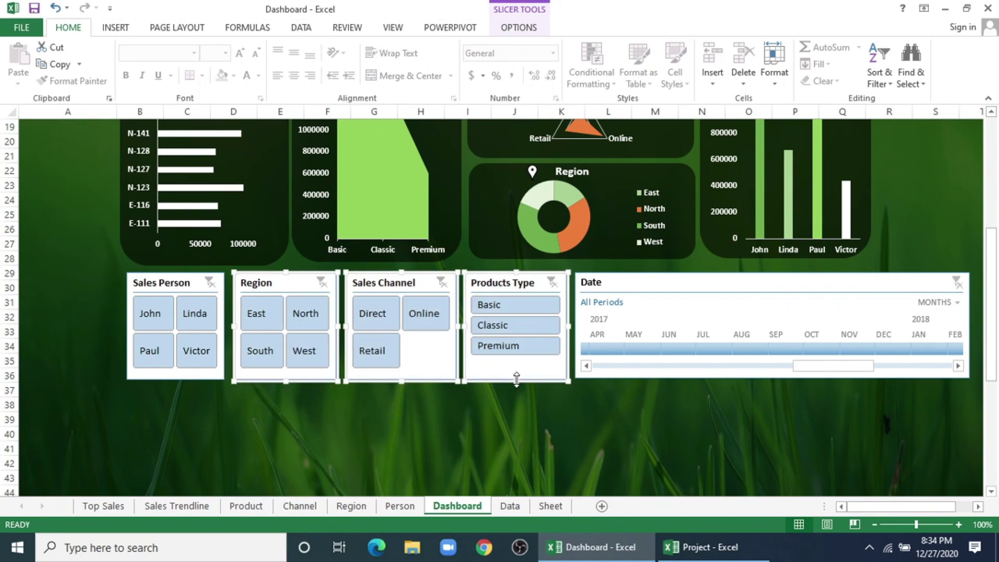
left_click(522, 454)
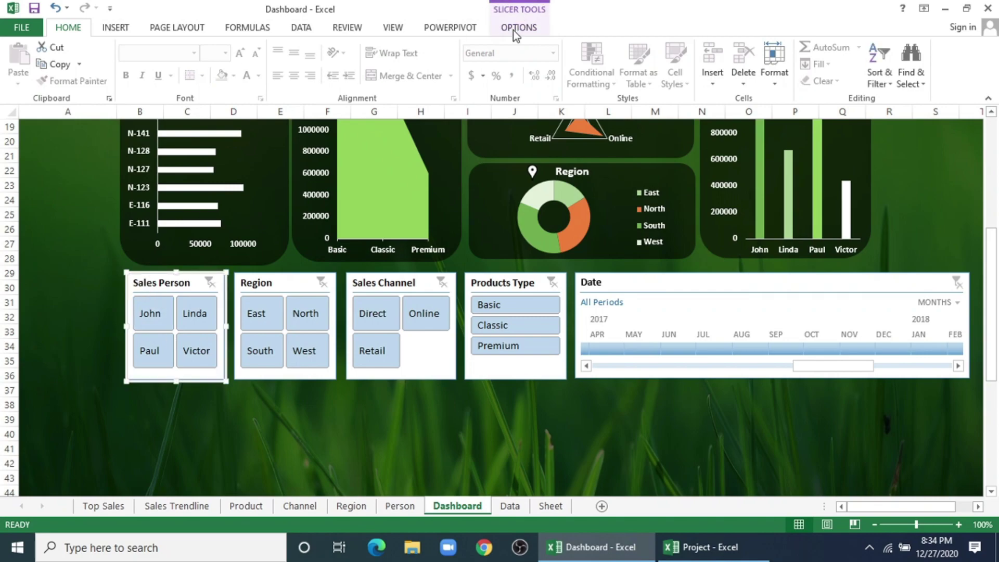
Apply the custom black-and-green style to the Sales Person, Region, Sales Channel and Products Type slicers and the Date timeline
left_click(515, 29)
left_click(162, 62)
left_click(264, 288)
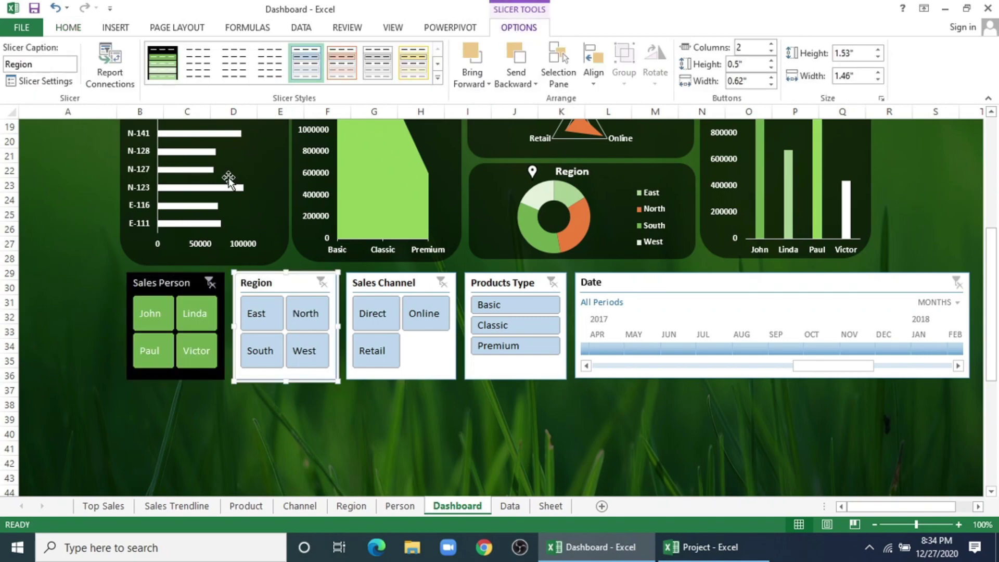
left_click(165, 72)
left_click_drag(385, 285, 382, 283)
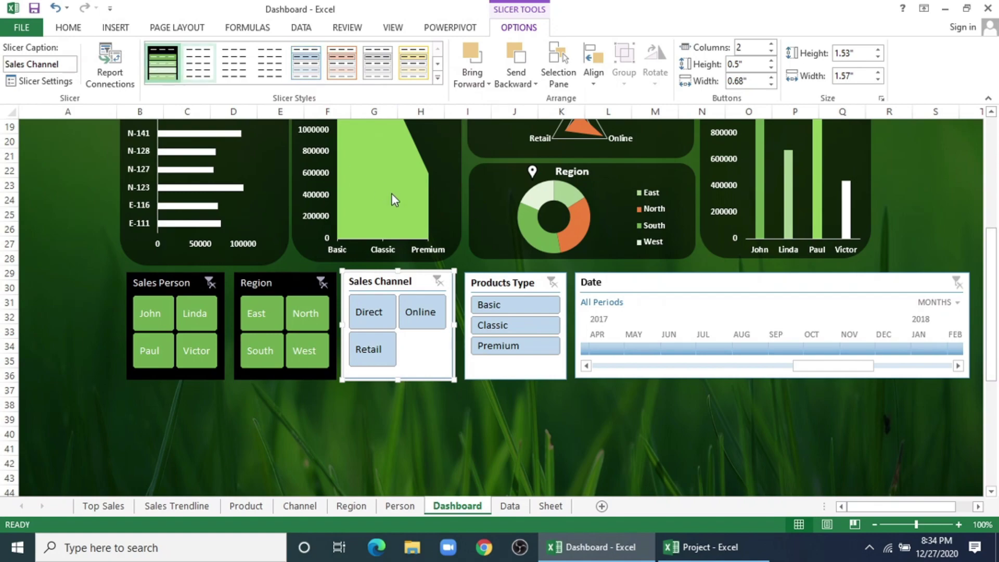
left_click(471, 287)
left_click(172, 71)
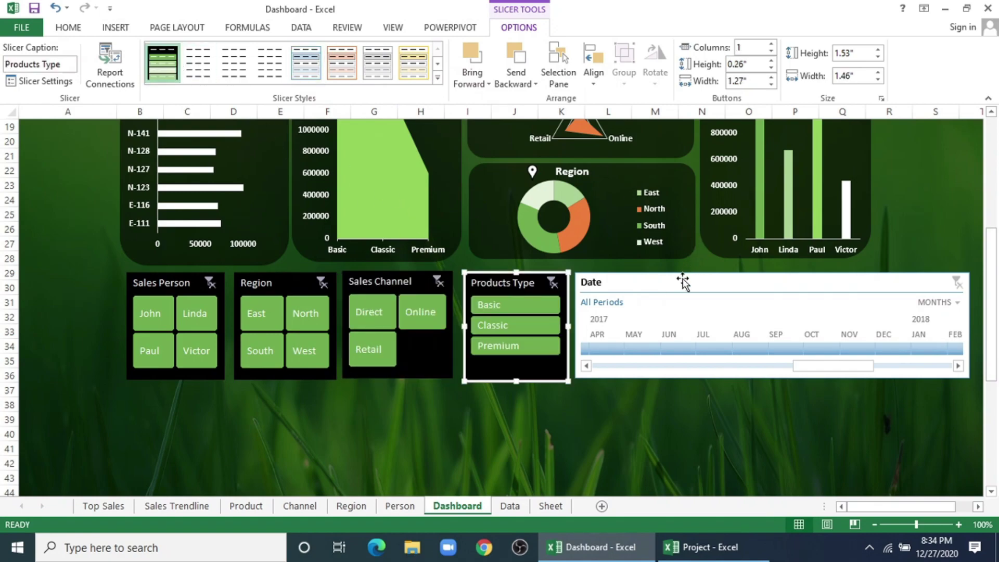
left_click(669, 287)
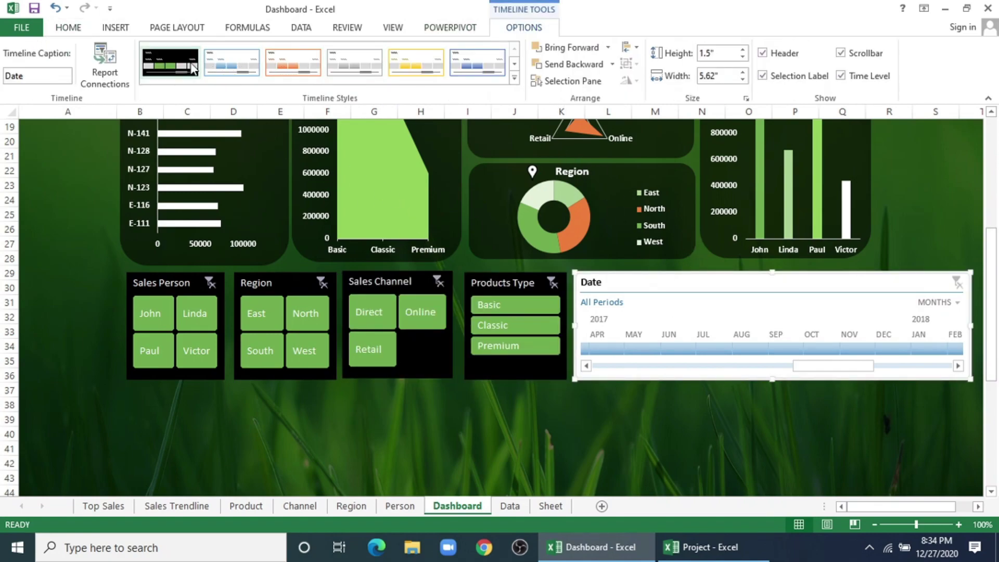
left_click(192, 68)
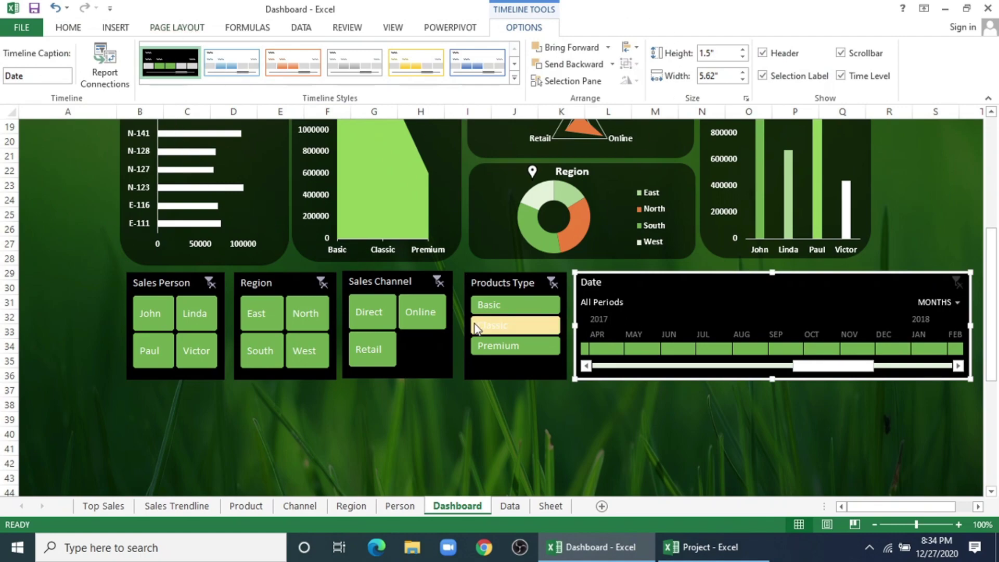
Examine the Selection Label, Period Labels 2 and Unselected Time Block elements of Timeline Style 1 without changing the style
scroll(417, 335, "up", 2)
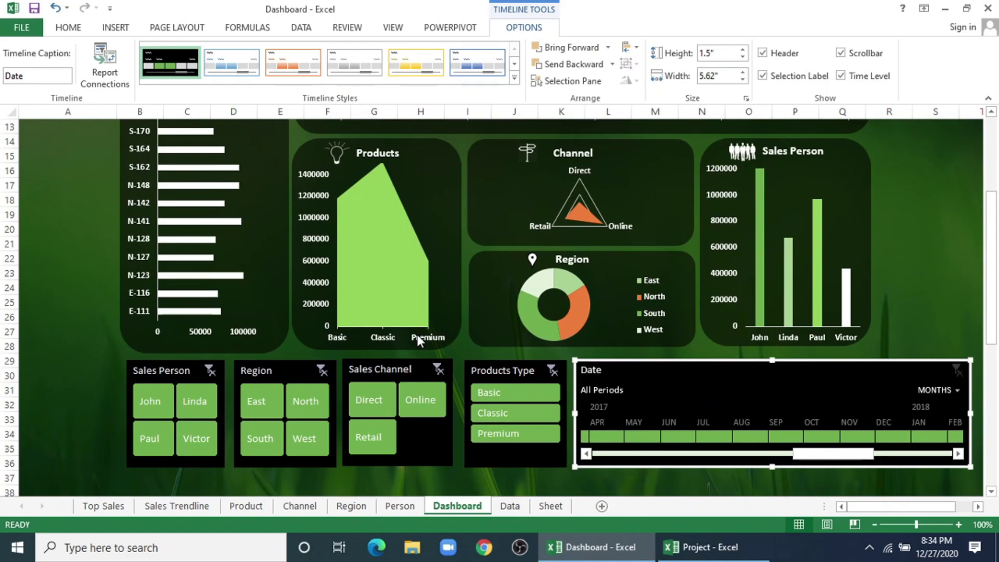
right_click(192, 52)
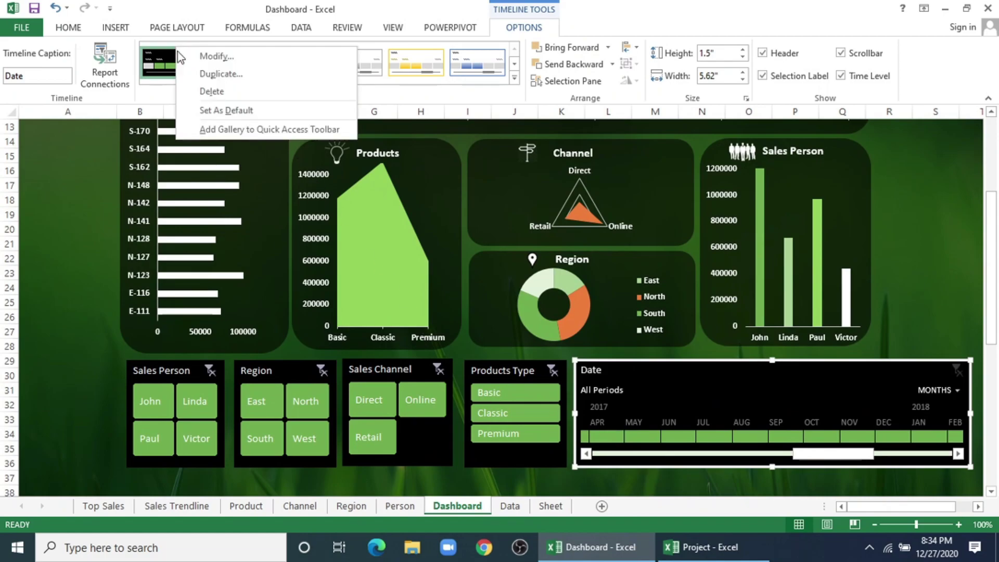
left_click(203, 57)
left_click(339, 209)
left_click(335, 238)
left_click(338, 257)
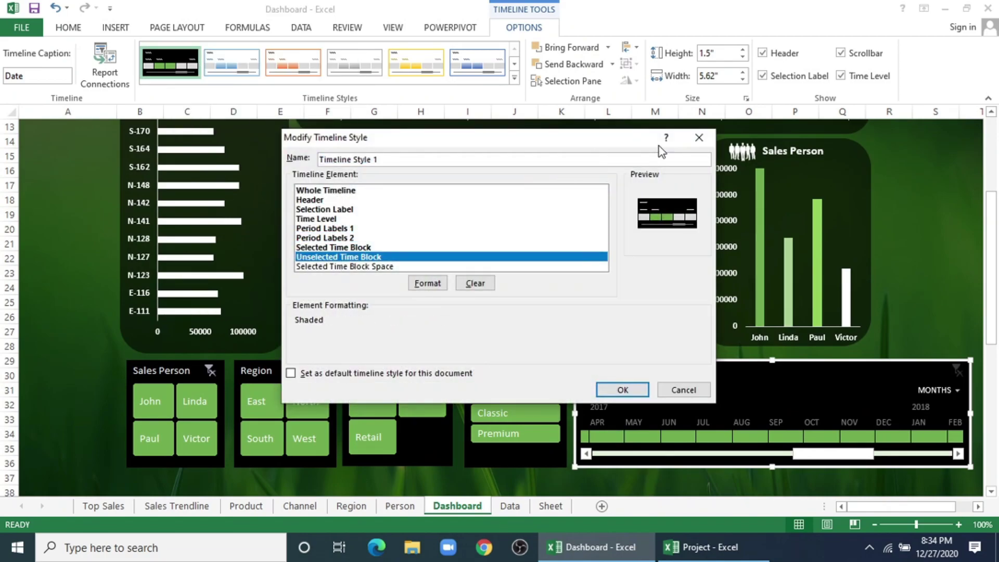
left_click(709, 145)
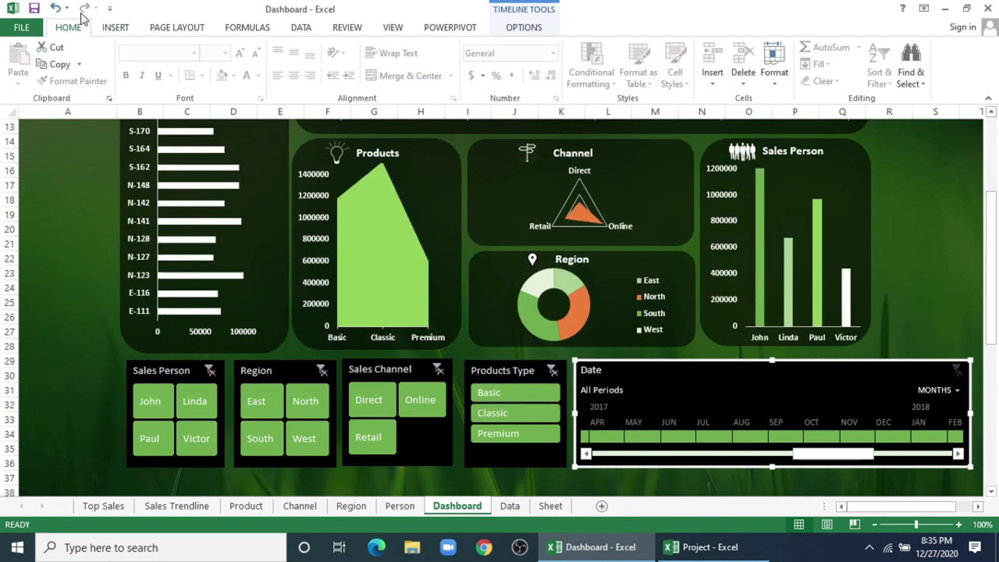
Collapse the ribbon and set it to auto-hide so the dashboard fills the screen
double_click(68, 27)
left_click(924, 9)
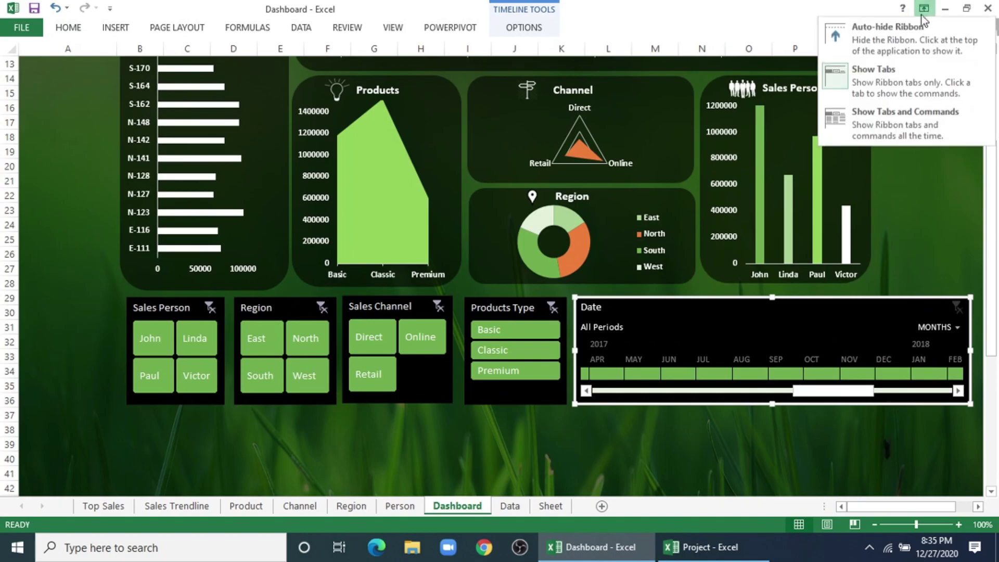
left_click(900, 40)
Test the Region slicer with East, North and West in turn, and clear its filter
scroll(230, 336, "up", 4)
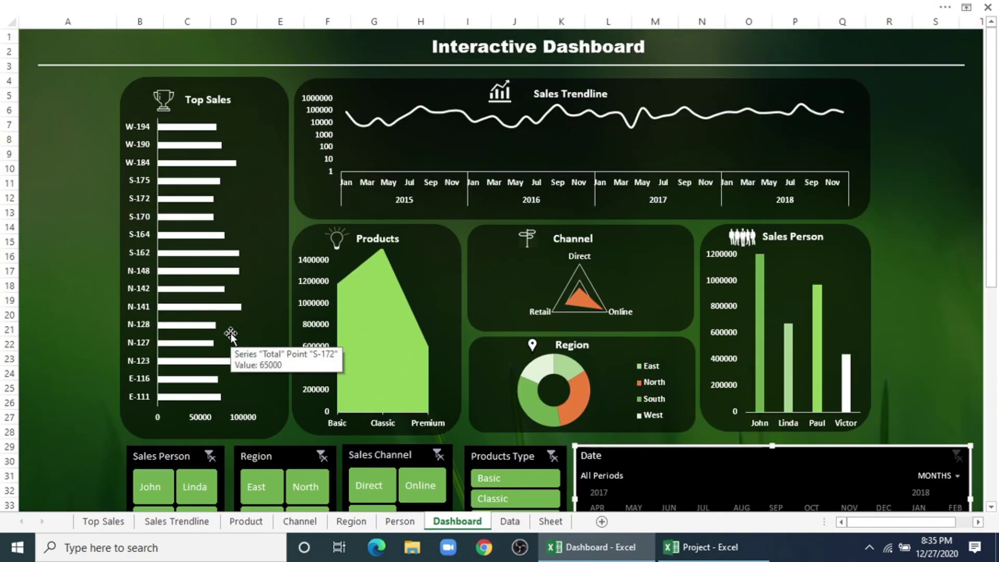
scroll(230, 335, "down", 1)
left_click(256, 441)
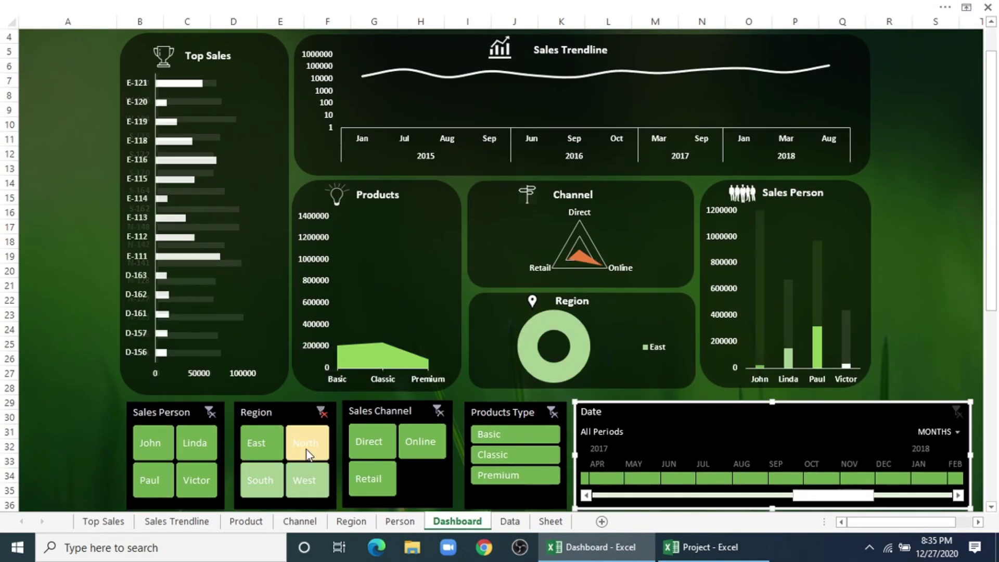
left_click(308, 470)
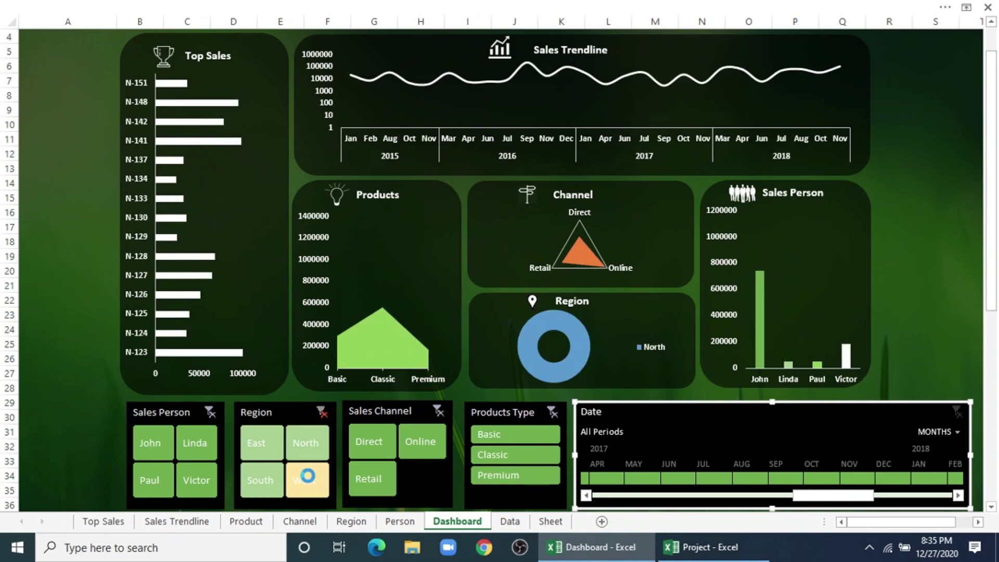
left_click(323, 412)
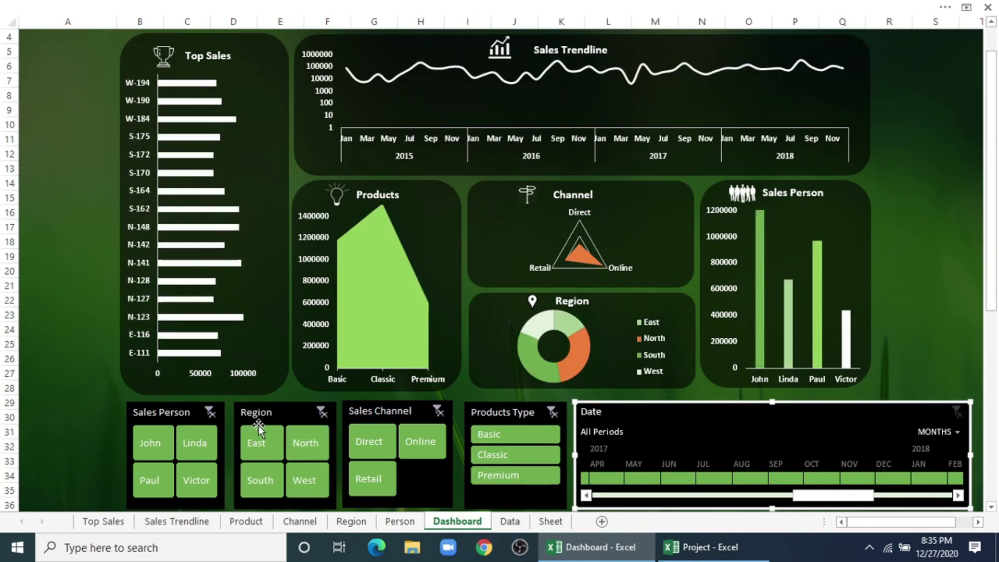
Test the Sales Person slicer with individual salespeople and the Date timeline with May to November 2017, clearing both filters
left_click(195, 443)
left_click(156, 443)
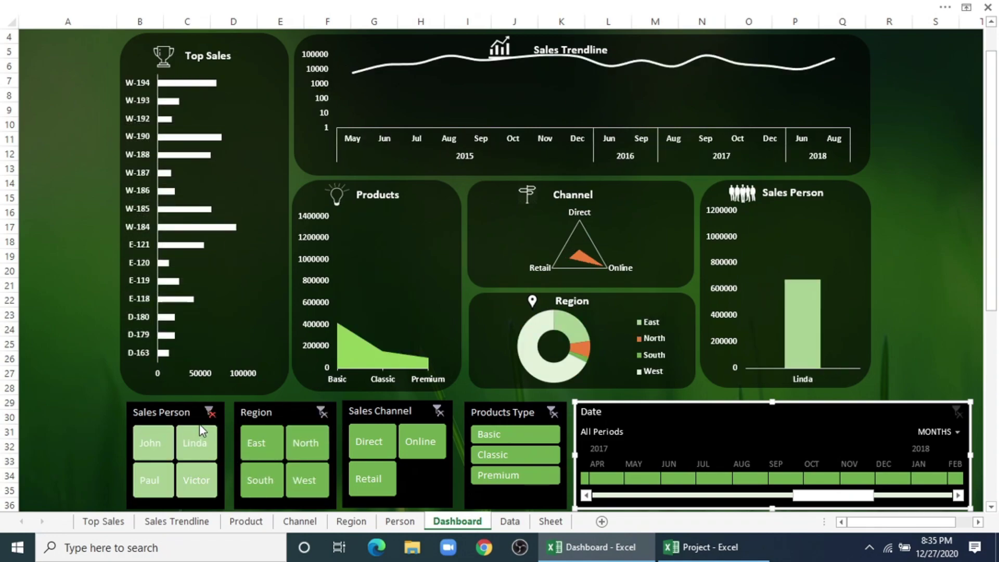
left_click(643, 478)
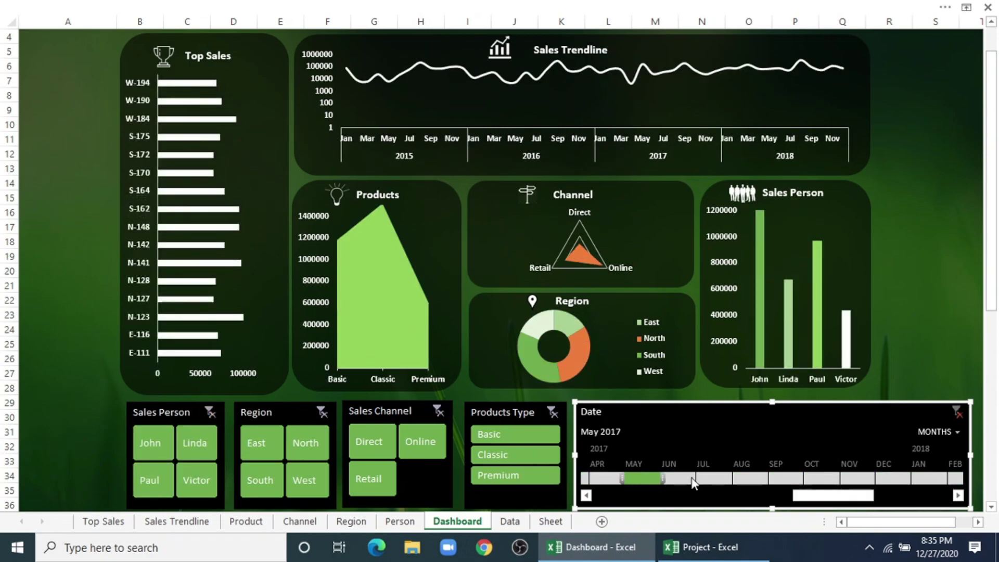
left_click(957, 413)
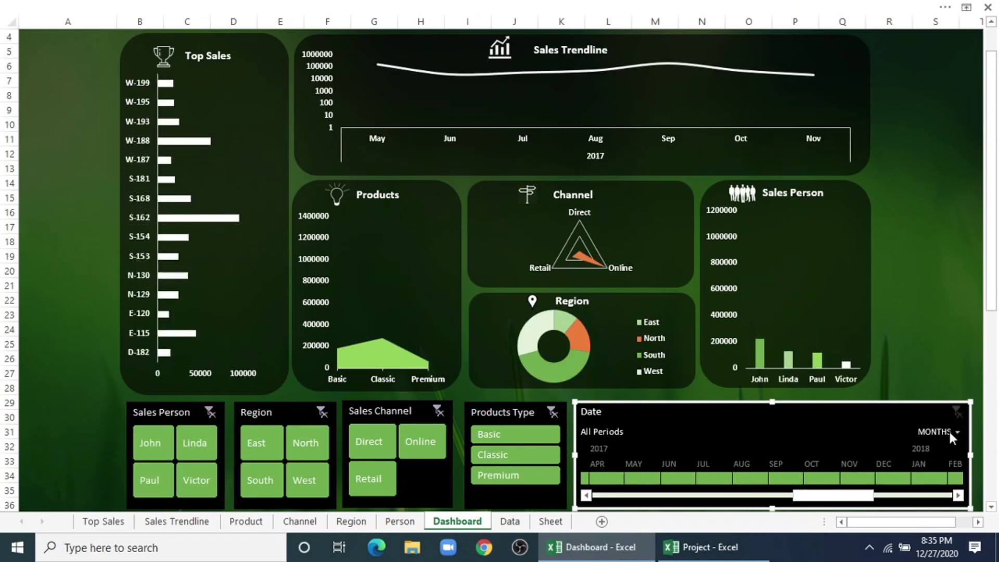
Set the Date timeline to years and test it with 2017, 2016 and the 2015 to 2017 range
left_click(948, 432)
left_click(948, 450)
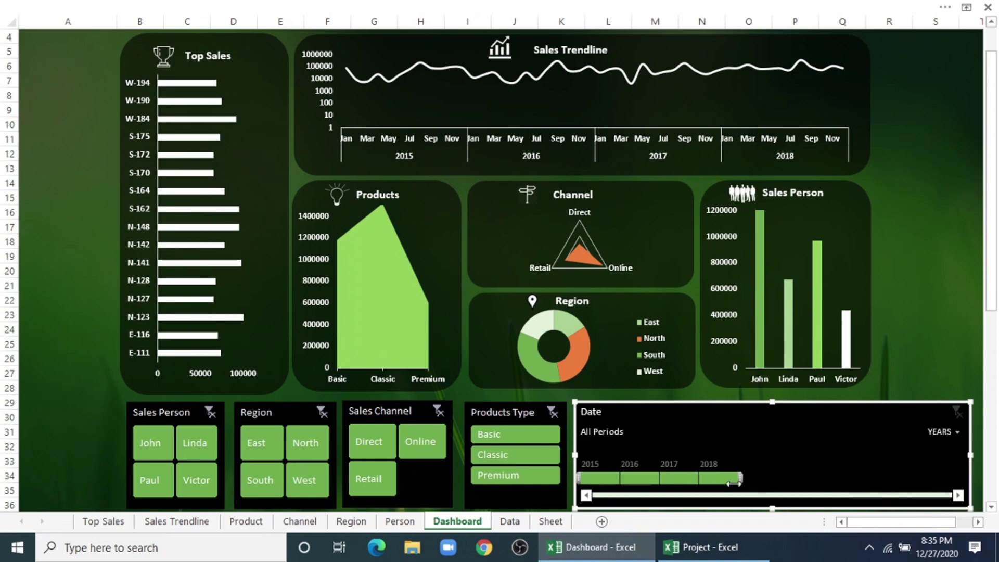
left_click(666, 480)
left_click(636, 480)
left_click_drag(602, 478, 676, 481)
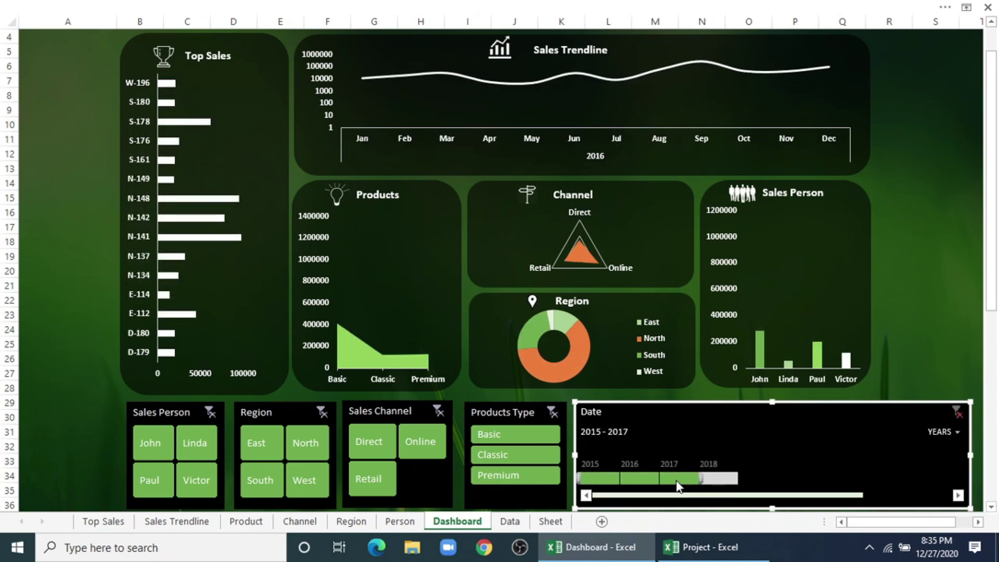
Set the Date timeline to quarters and test it with Q4 2016 to Q2 2018
left_click(946, 434)
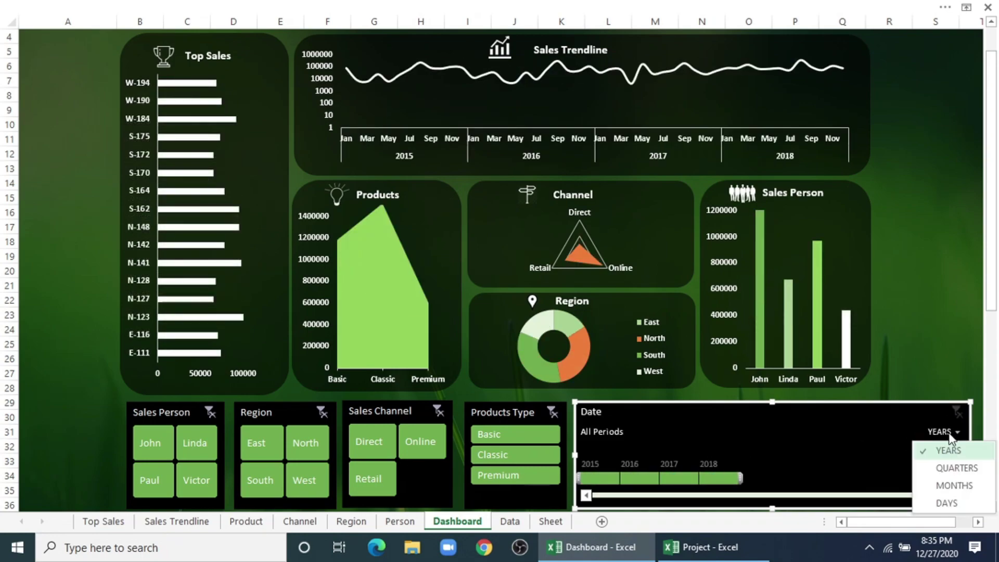
left_click(957, 468)
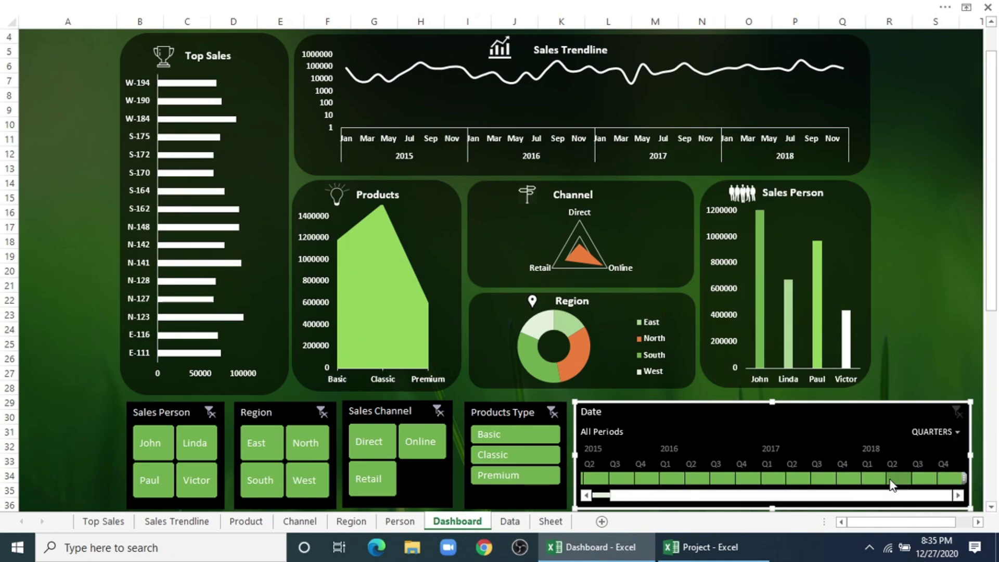
left_click_drag(893, 485, 755, 484)
Switch the Date timeline to months and days, clear its filter, and test it with Sep 27 to Oct 6, 2016
left_click(959, 433)
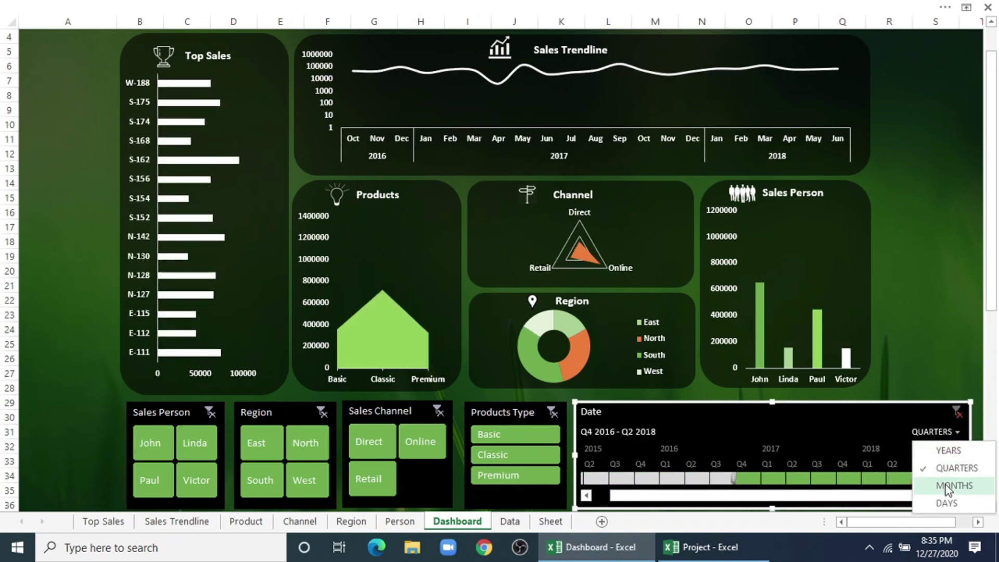
left_click(953, 484)
left_click(958, 433)
left_click(954, 502)
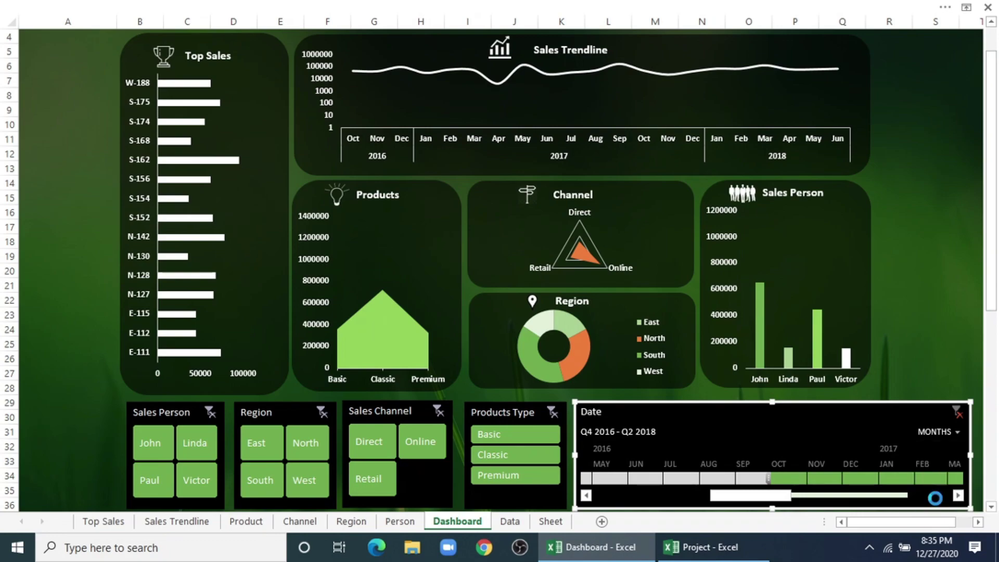
left_click(956, 413)
left_click_drag(673, 478, 869, 479)
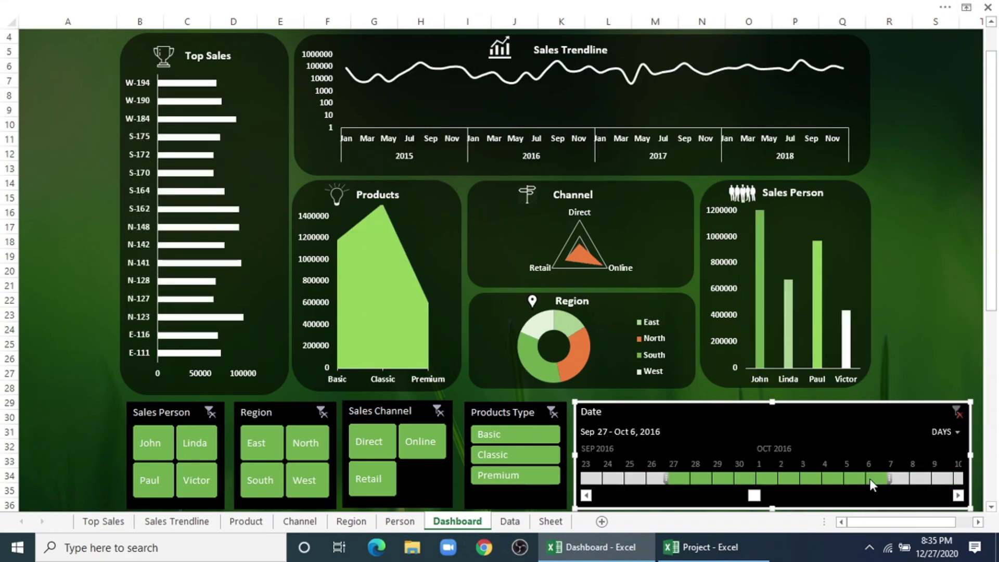
left_click(948, 432)
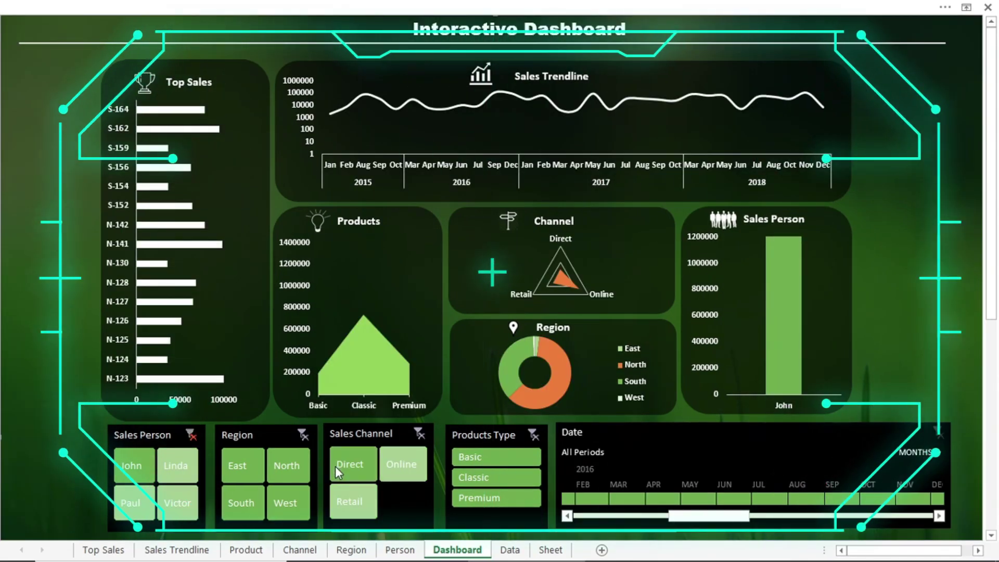
Clear the Sales Channel slicer's filter
left_click(418, 433)
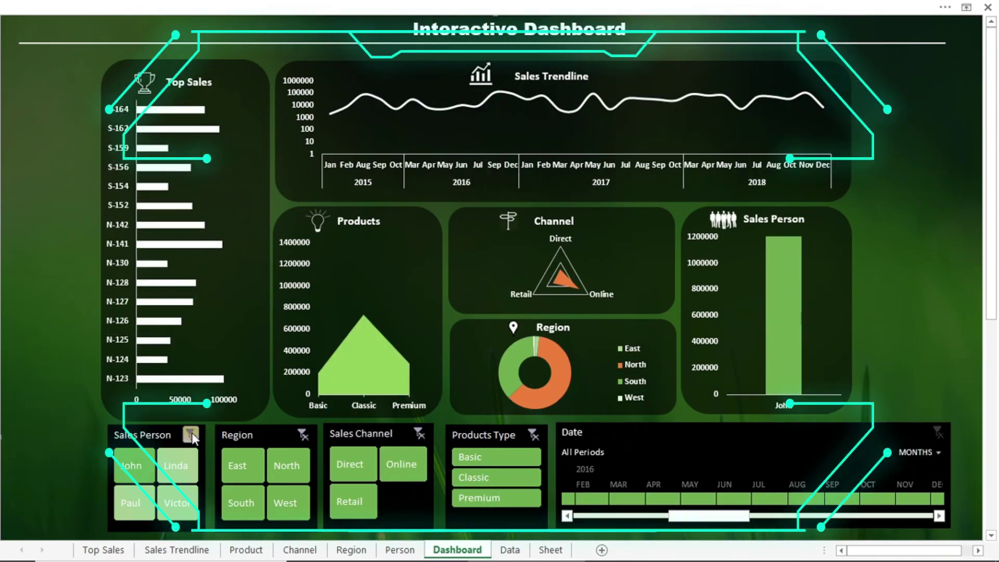